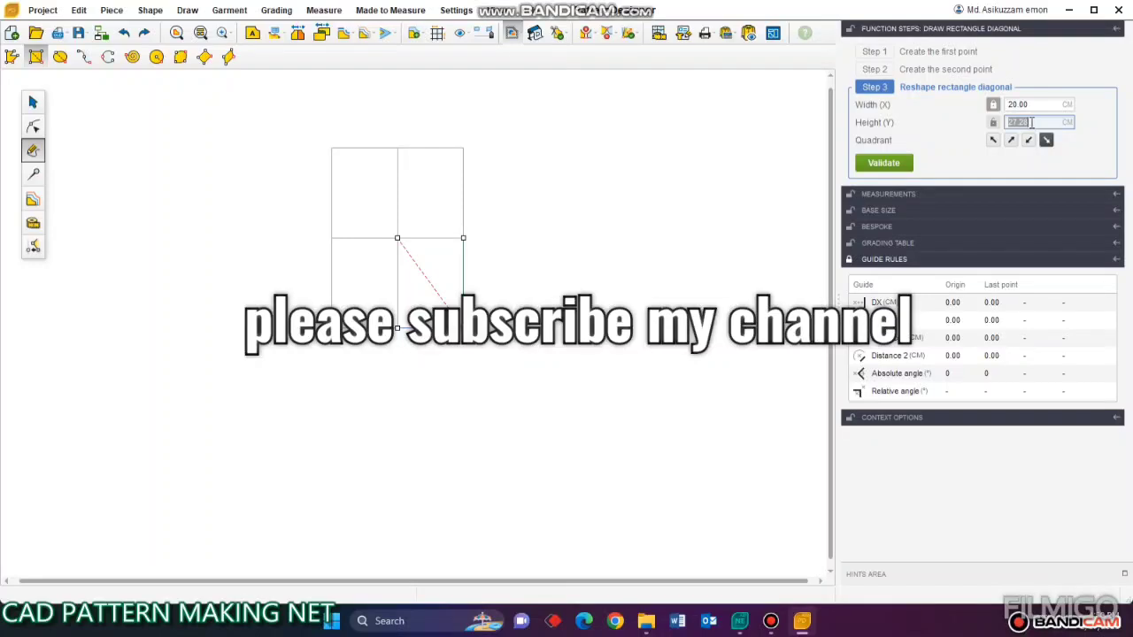
- Create the 20 × 15 cm rectangle and add a point on its top edge
key("Tab")
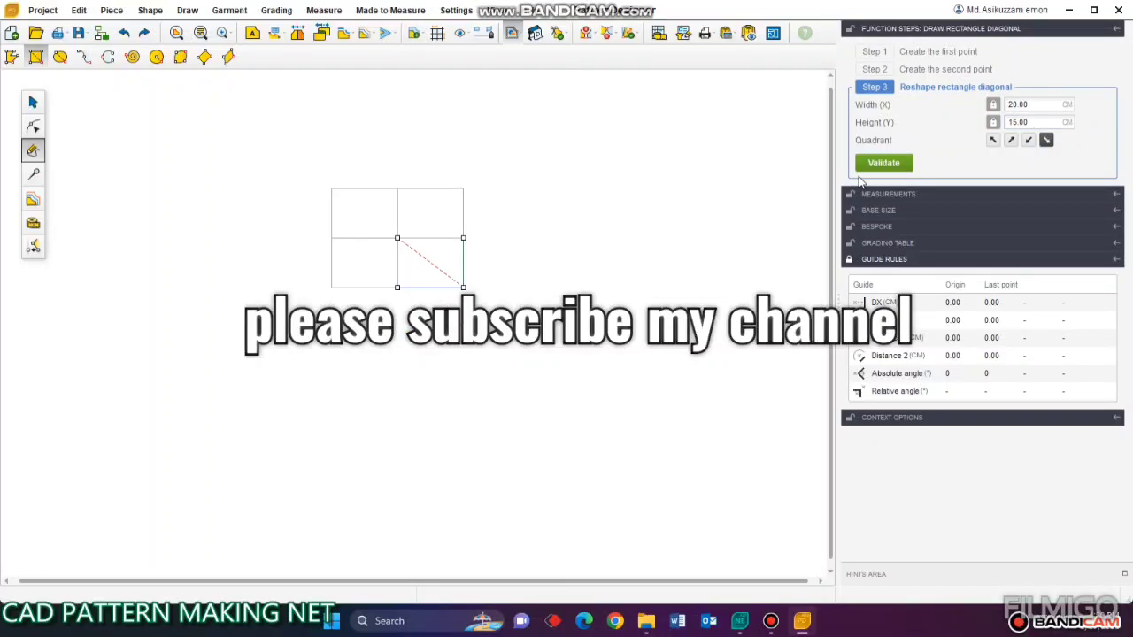
left_click(893, 164)
left_click(33, 127)
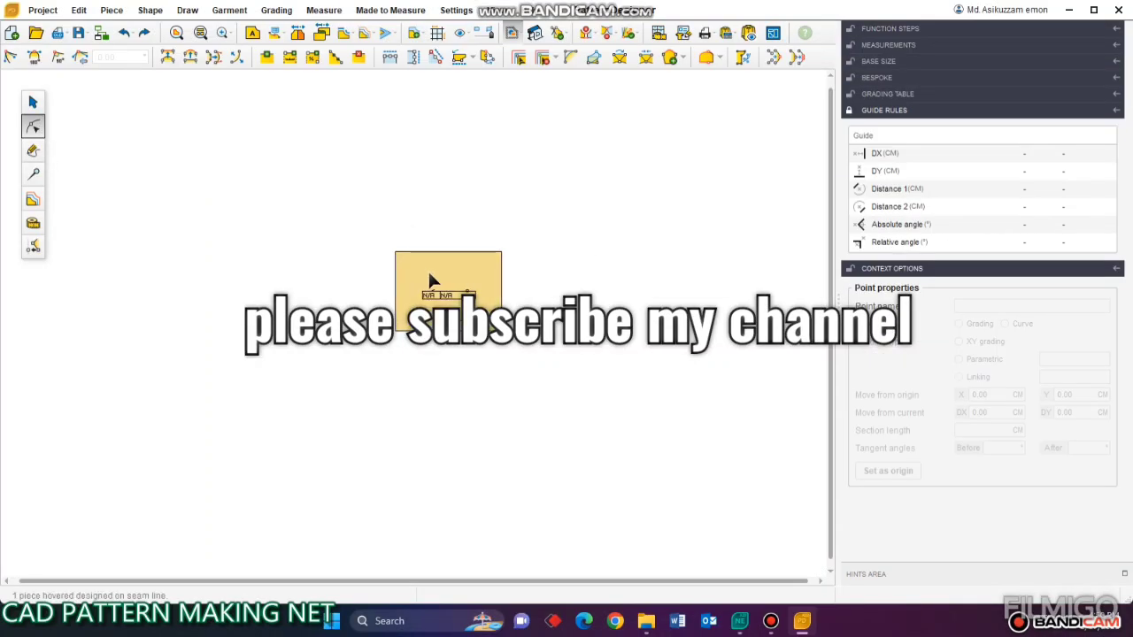
left_click(290, 56)
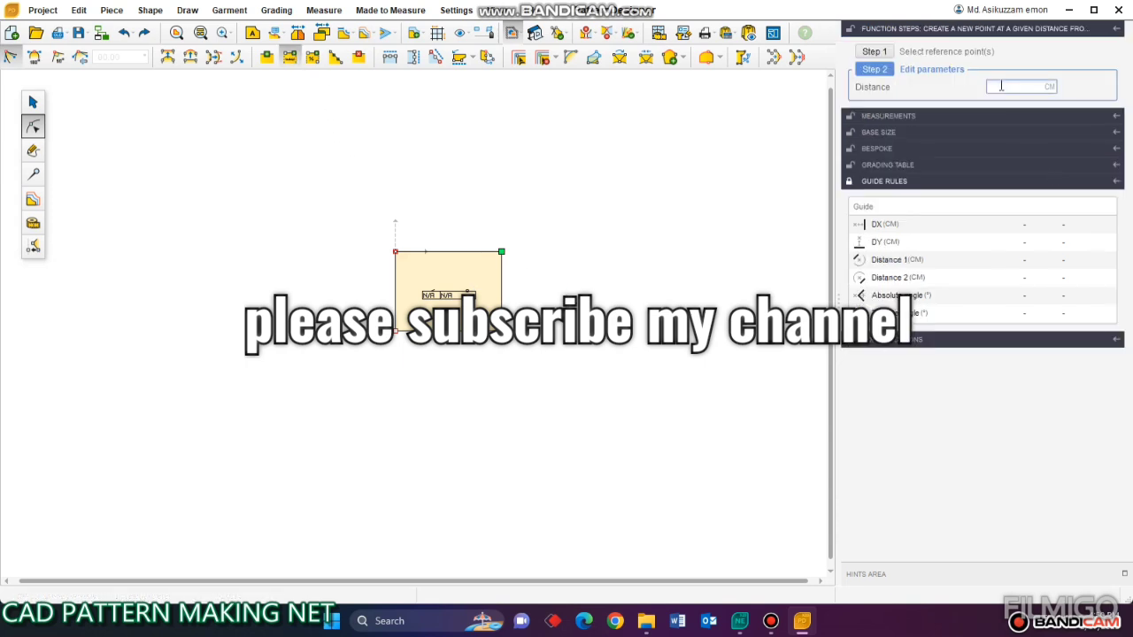
type("6")
key("Return")
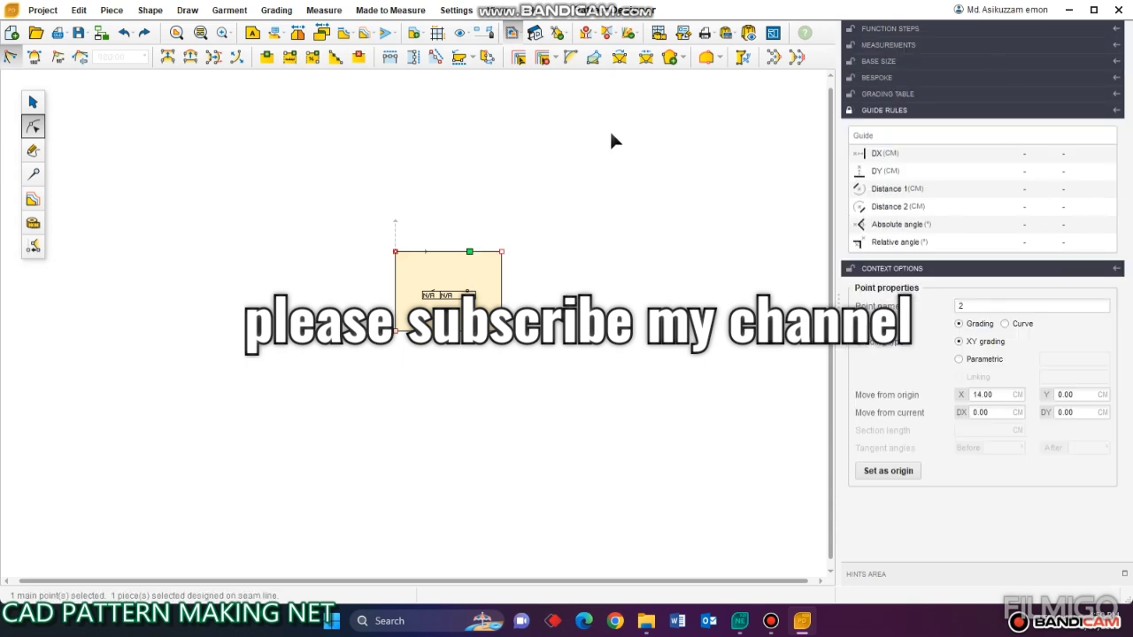
- Add a point 12 cm up the left edge, delete the top-left corner, and select the piece
left_click_drag(343, 351, 426, 428)
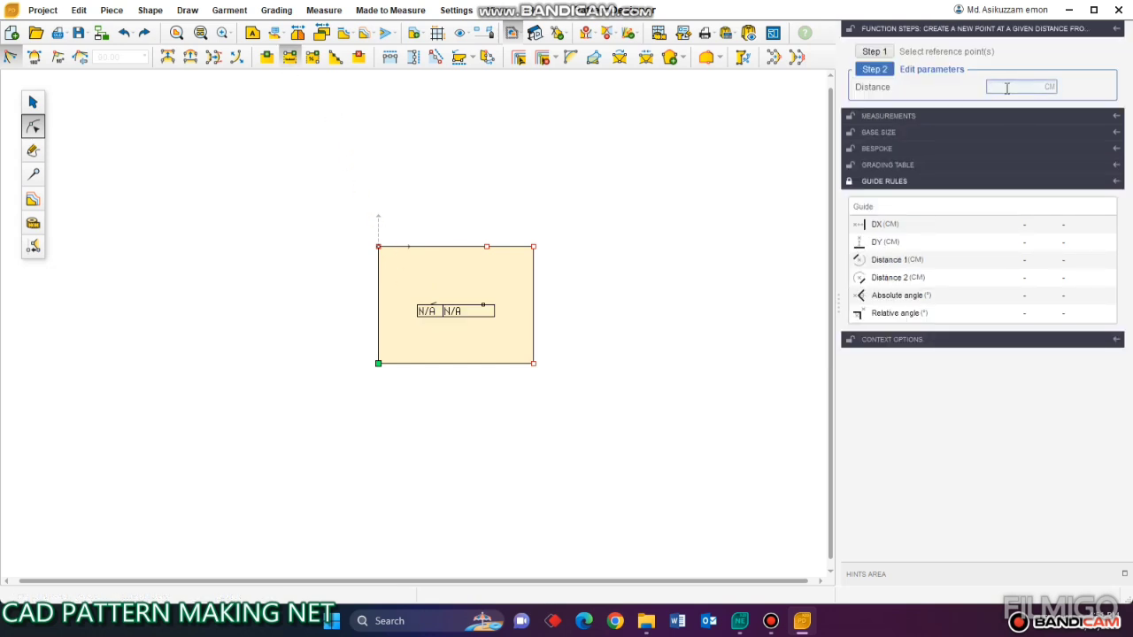
type("3")
key("Return")
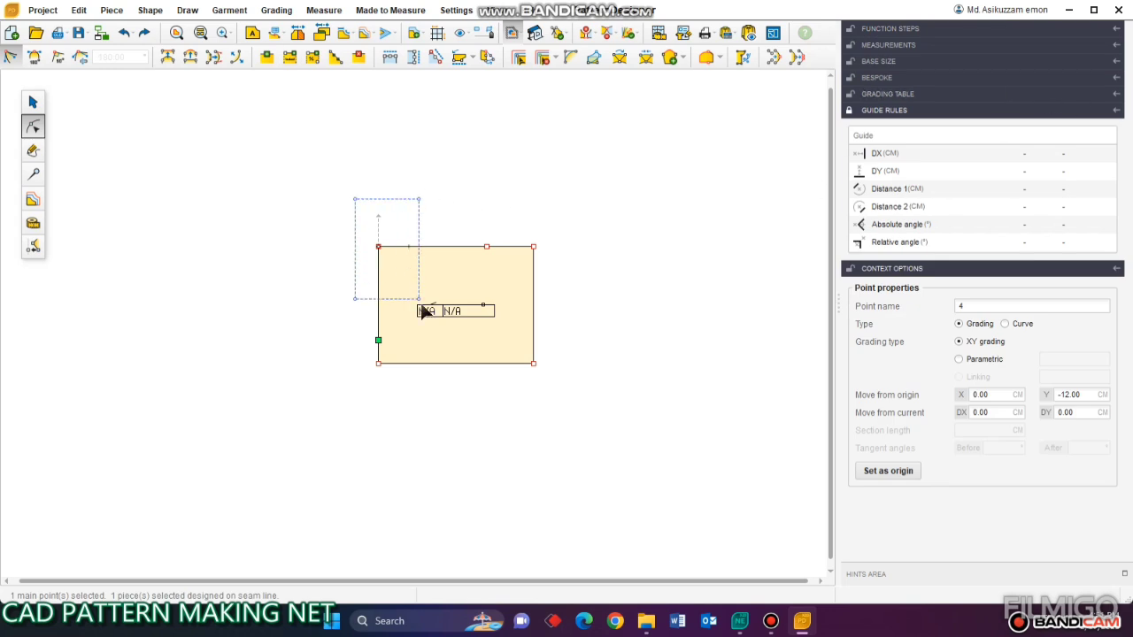
left_click_drag(421, 306, 420, 301)
key("Delete")
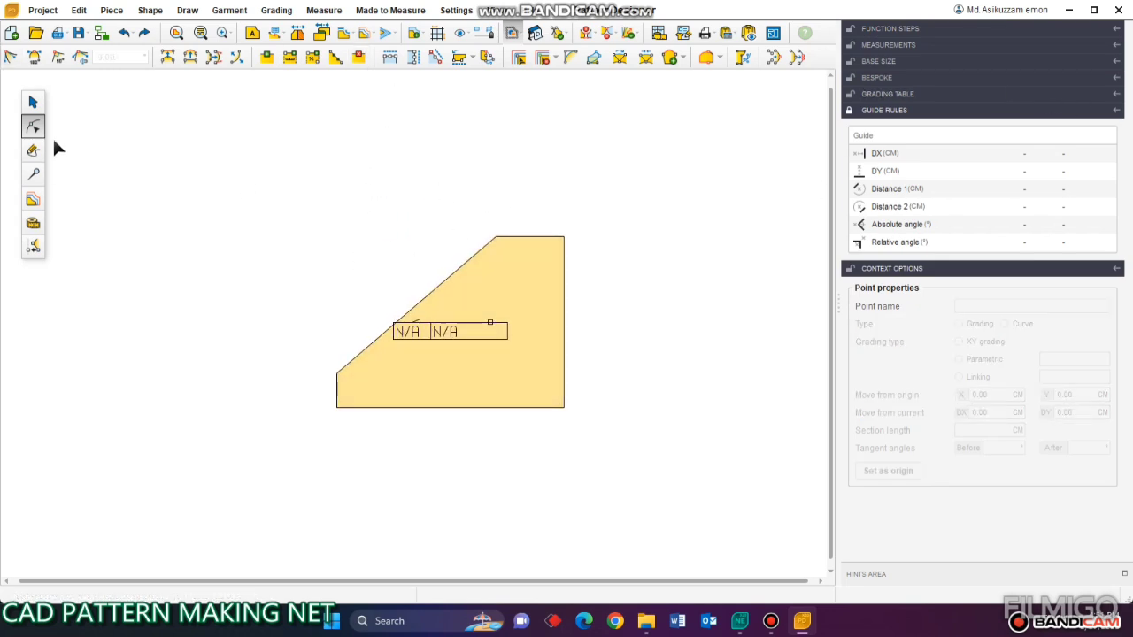
left_click(32, 102)
left_click(442, 272)
scroll(162, 142, "down", 2)
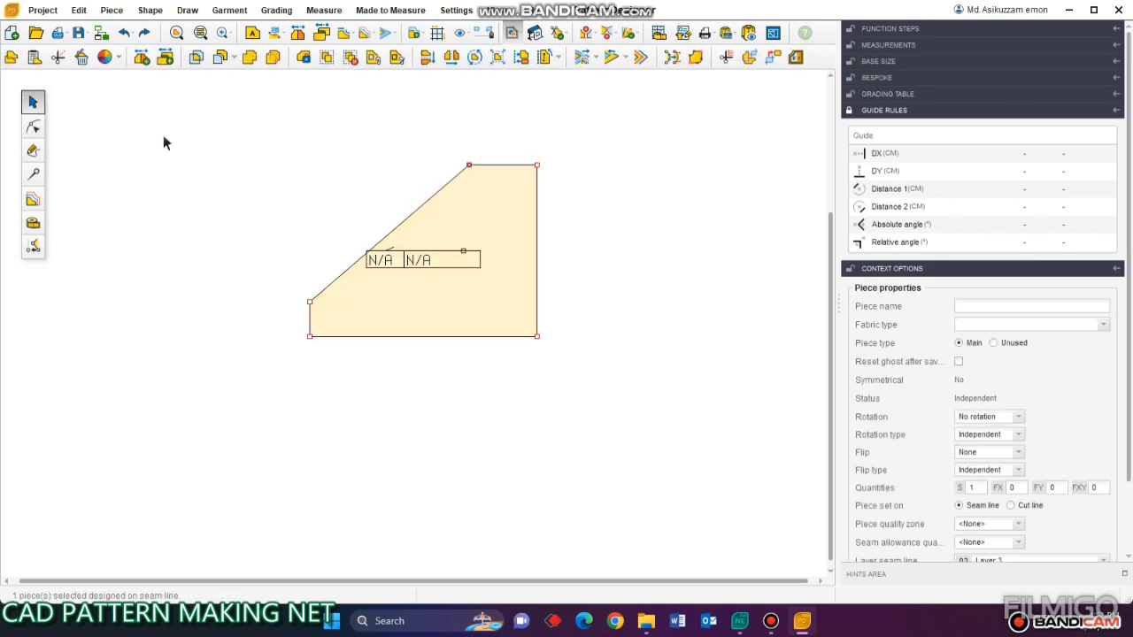
- Duplicate the cut-corner piece and move the copy below the original
left_click(31, 62)
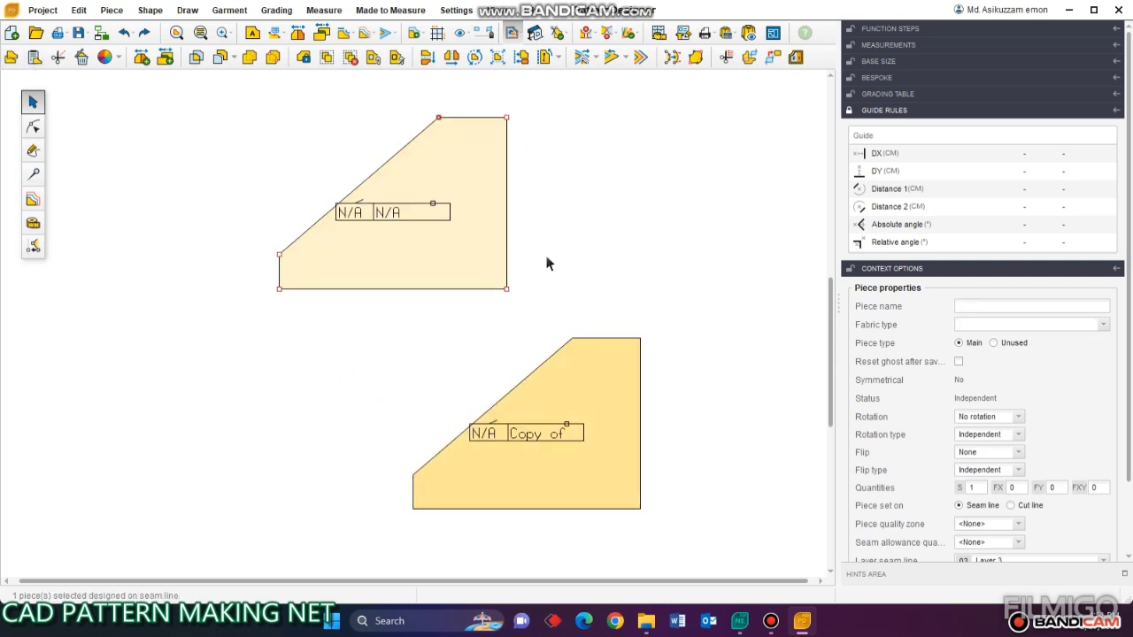
left_click_drag(559, 383, 495, 365)
left_click(72, 183)
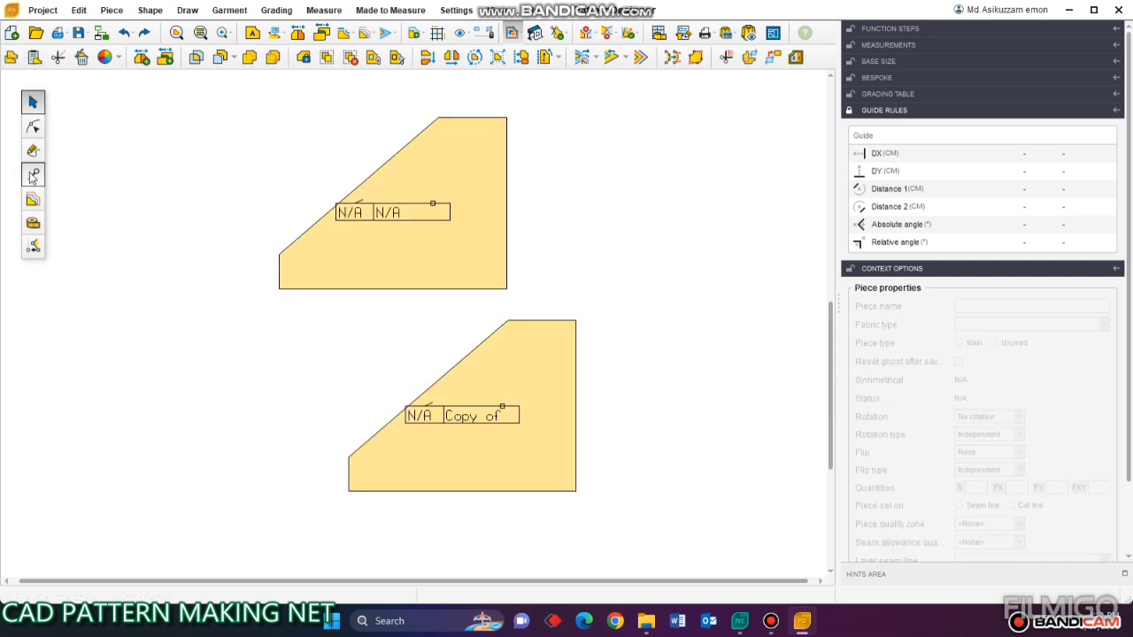
- Make the bottom edges of the pieces symmetry axes
left_click(33, 176)
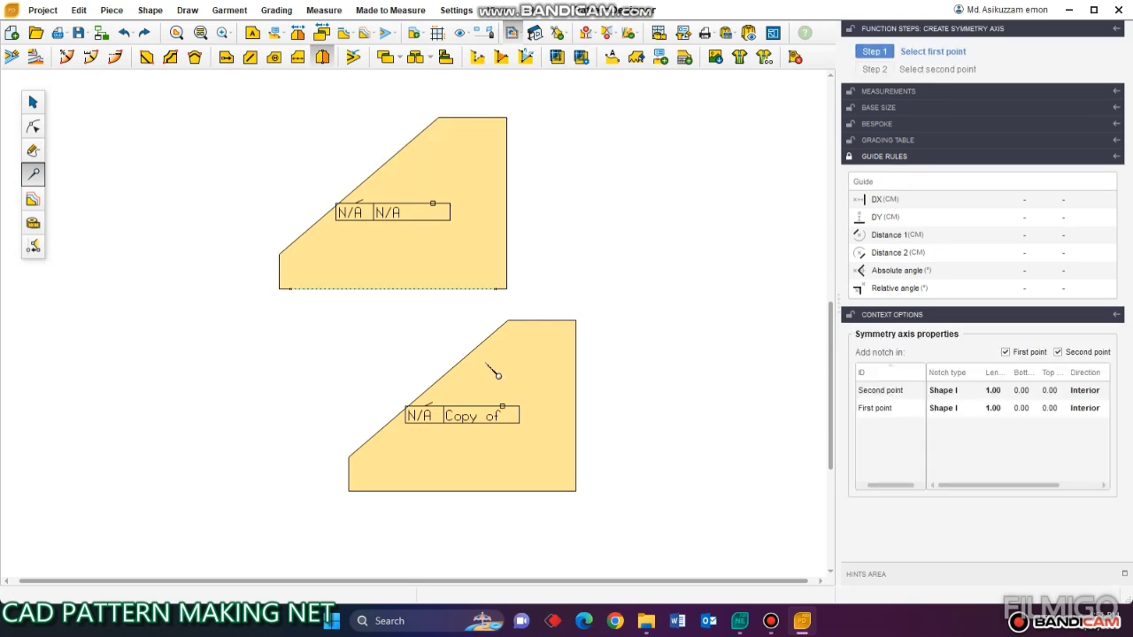
left_click(489, 491)
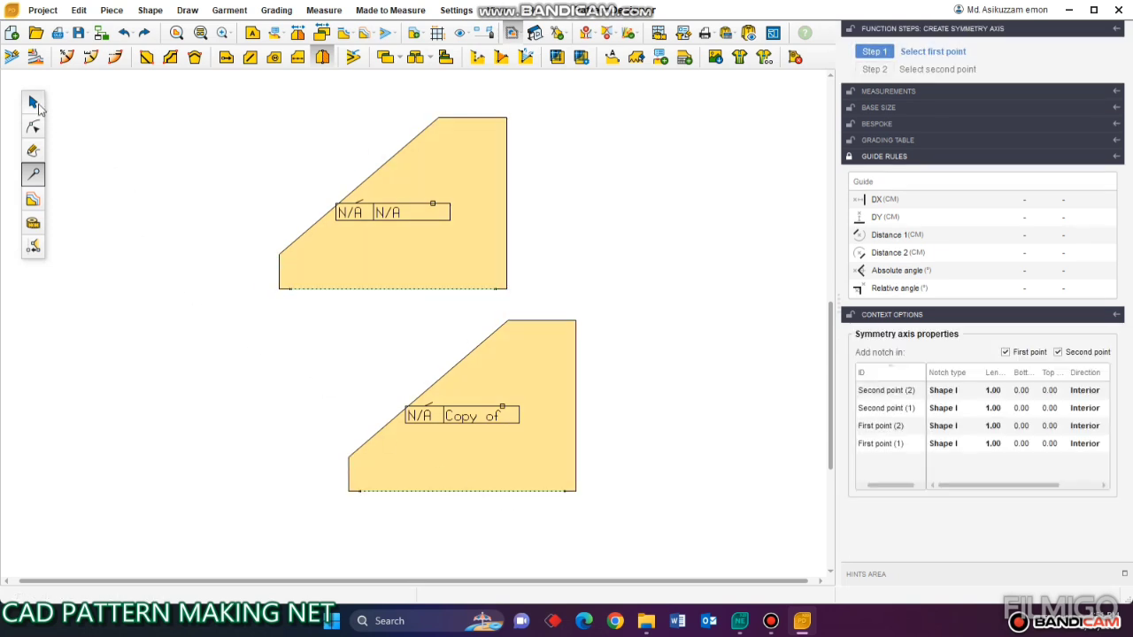
left_click(35, 105)
left_click(32, 127)
scroll(376, 169, "up", 2)
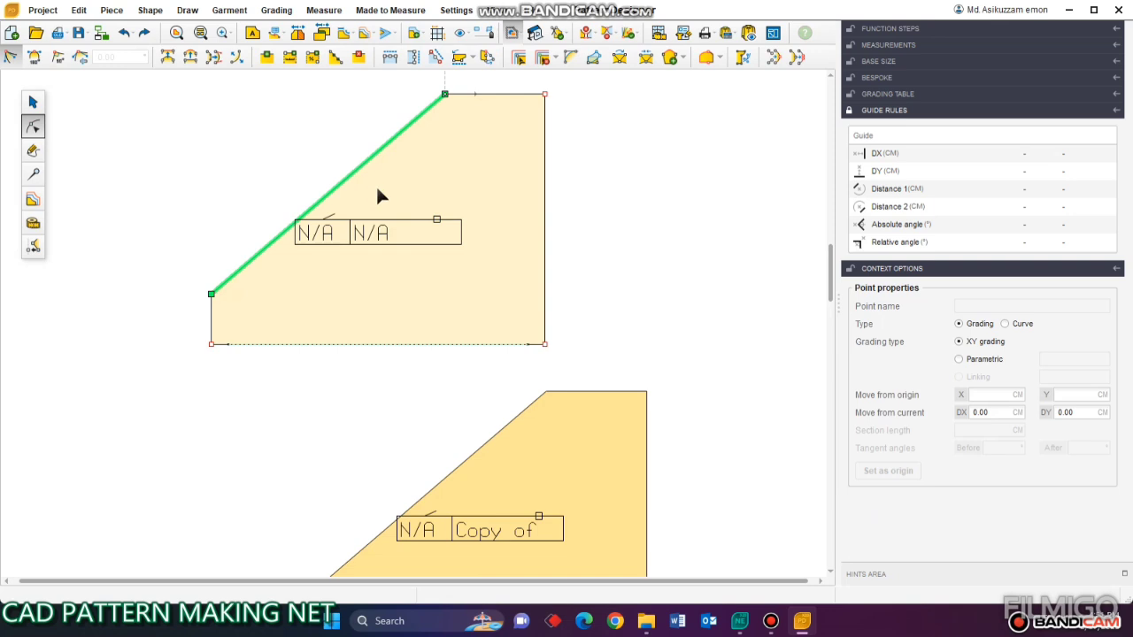
- Bend the original piece's slanted edge into a convex curve and fine-tune its handle
left_click(377, 190)
scroll(344, 164, "up", 1)
mouse_move(349, 177)
left_mouse_down()
mouse_move(236, 218)
mouse_move(221, 200)
left_mouse_up()
scroll(354, 257, "down", 2)
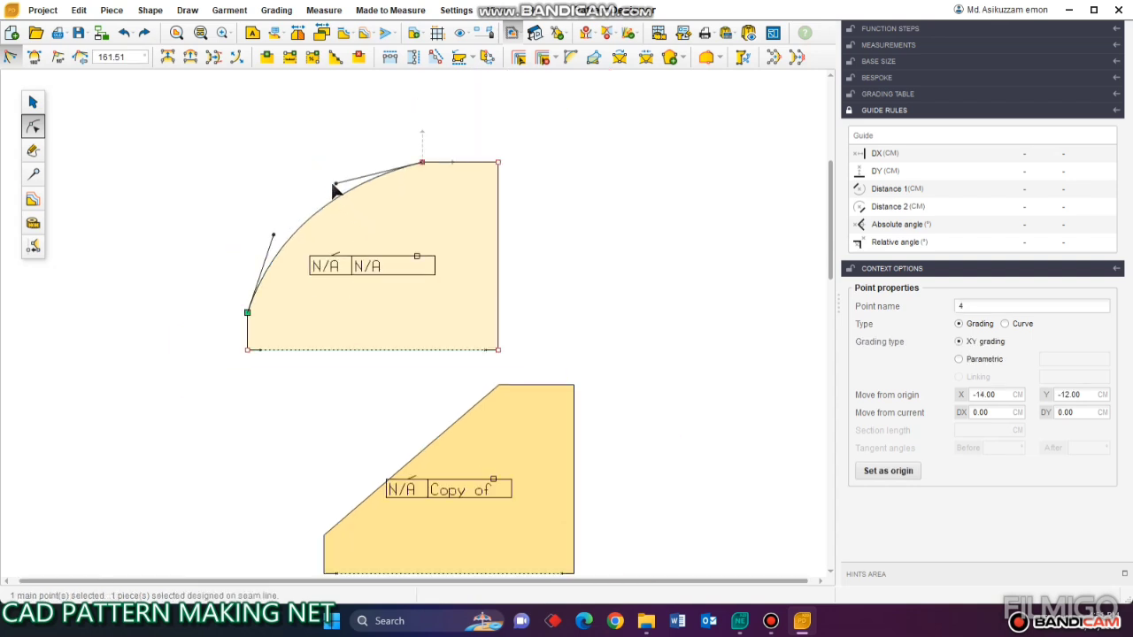
left_click_drag(336, 183, 354, 171)
left_click(322, 99)
scroll(322, 99, "down", 2)
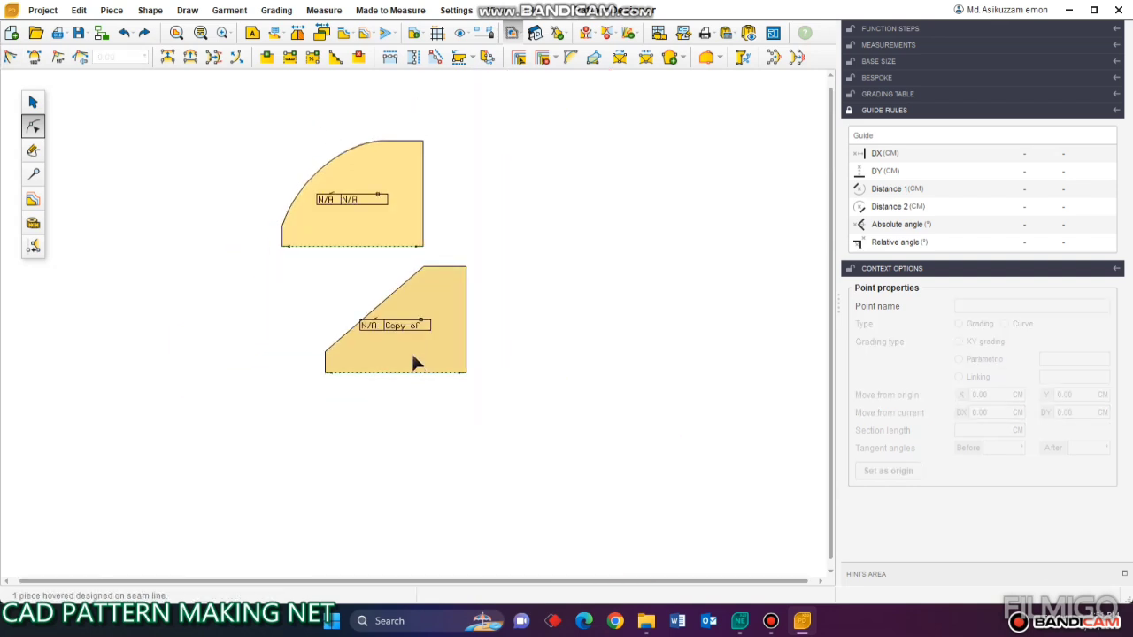
- Convert the copy's diagonal to a curve and bend it into a concave shape
left_click(414, 363)
scroll(414, 363, "up", 2)
left_click(373, 289)
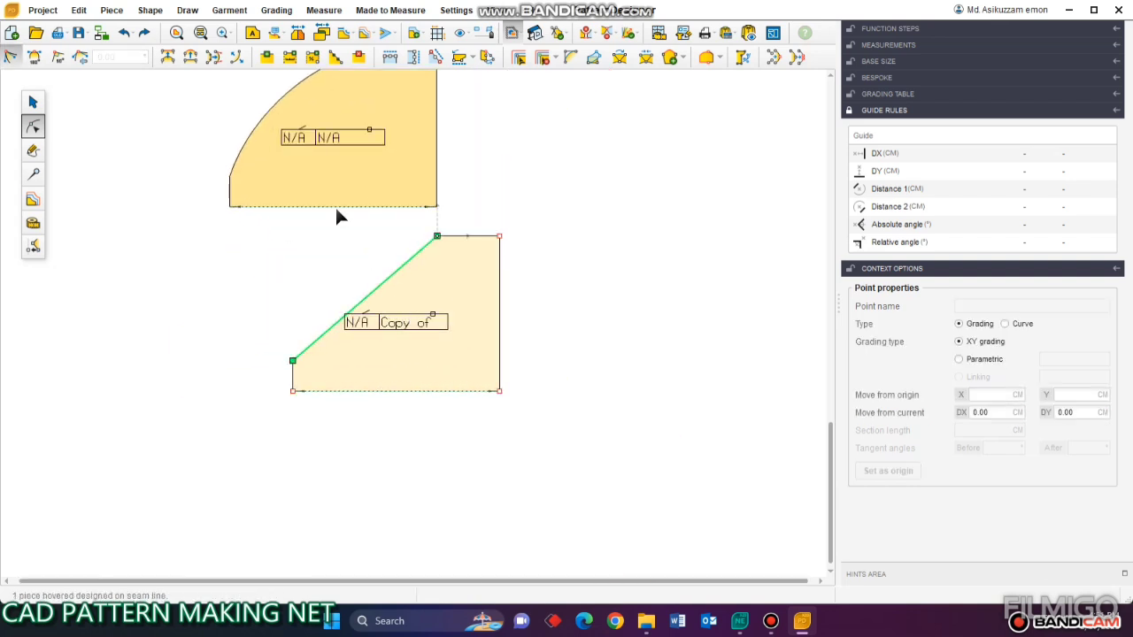
left_click(193, 62)
scroll(348, 287, "up", 2)
scroll(381, 286, "up", 1)
left_click(389, 285)
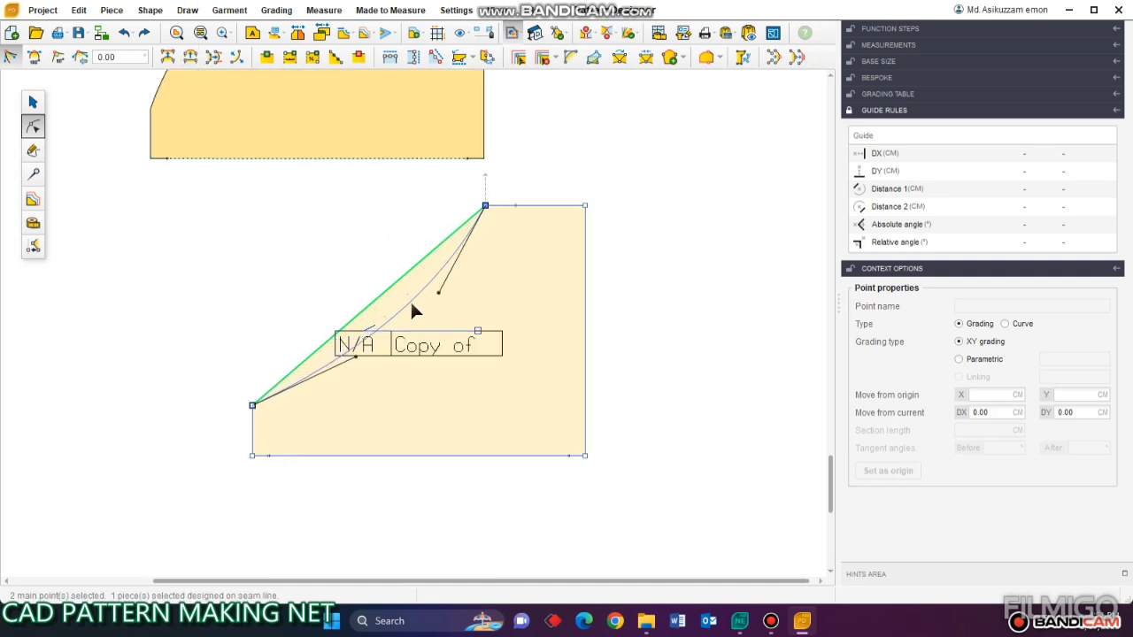
left_click_drag(411, 304, 384, 378)
left_click(374, 371)
left_click_drag(446, 306, 453, 325)
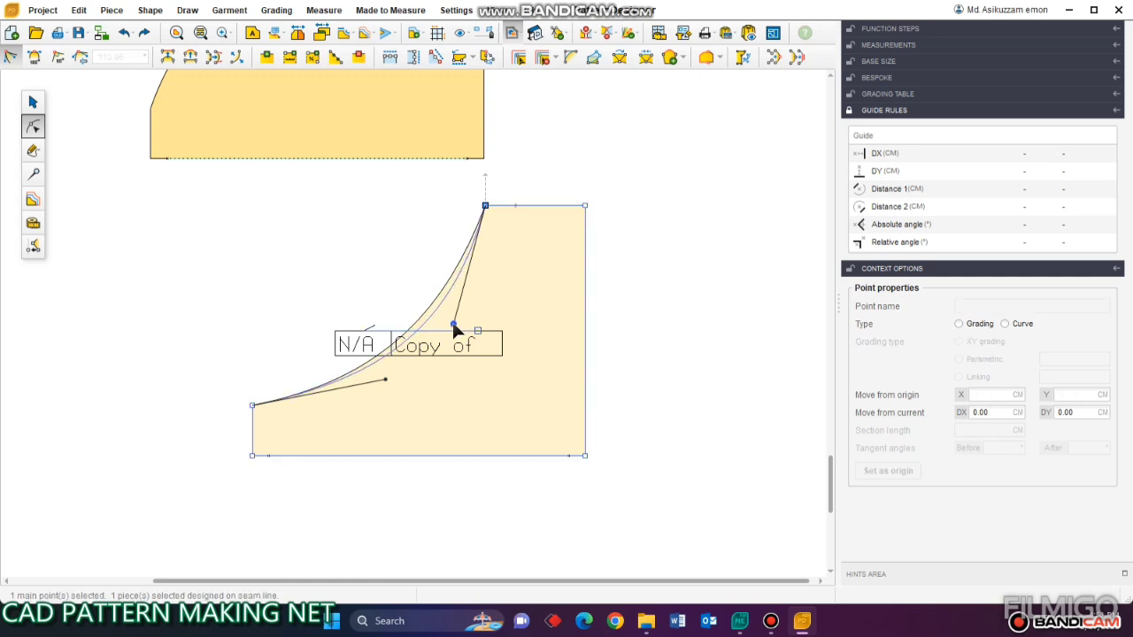
scroll(366, 291, "down", 3)
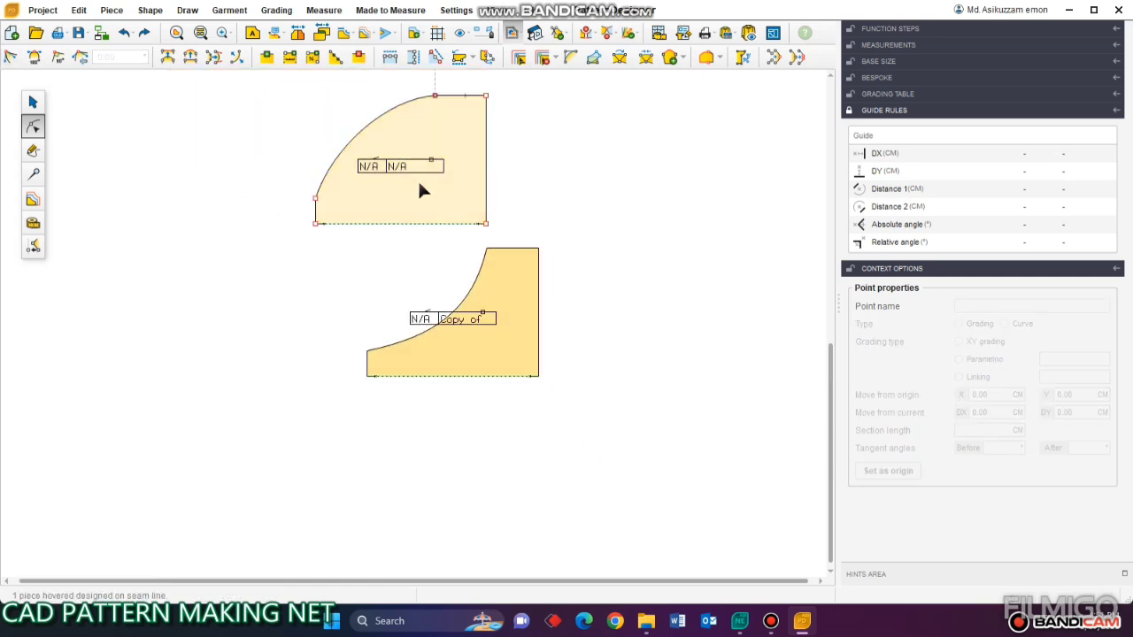
scroll(292, 278, "down", 2)
- Unfold both pattern pieces on their symmetry axes
left_click_drag(244, 127, 572, 442)
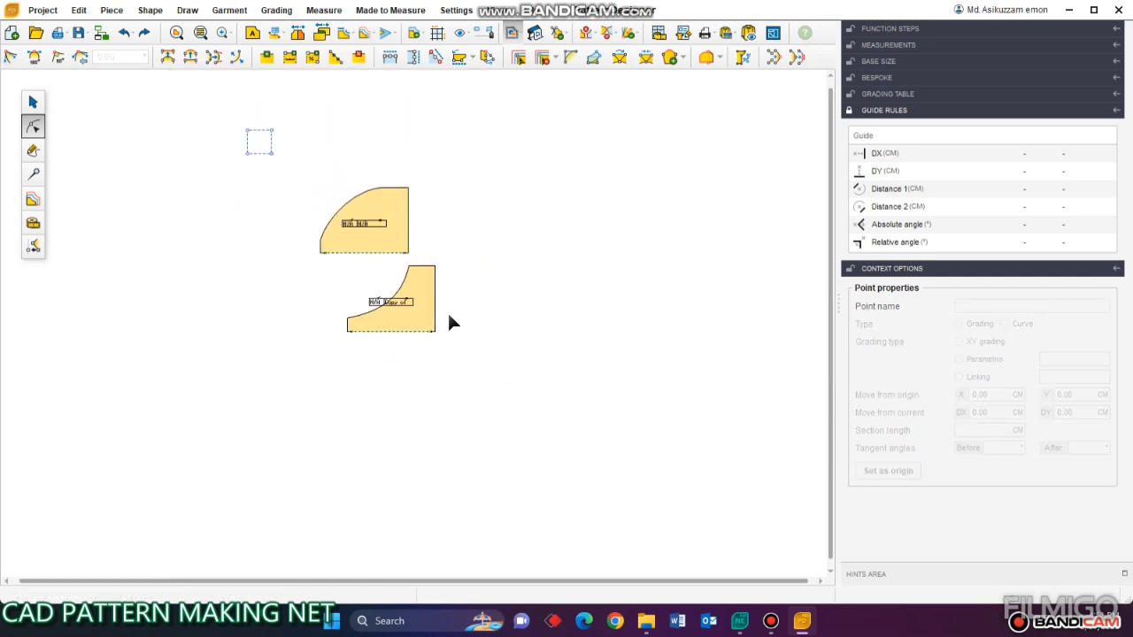
left_click(277, 131)
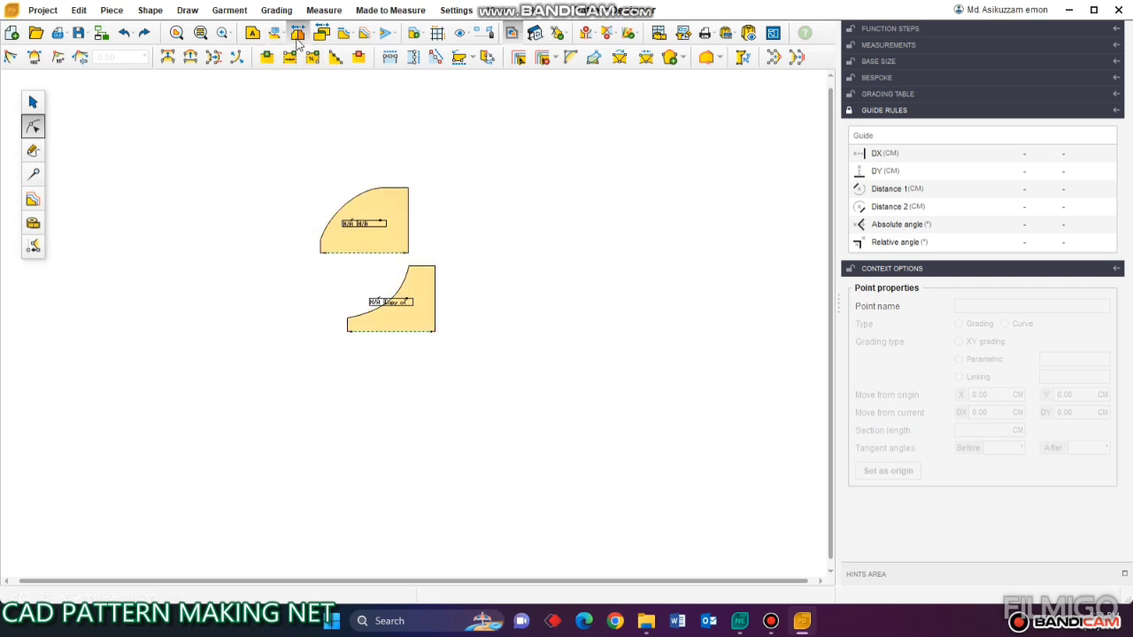
left_click_drag(245, 110, 593, 455)
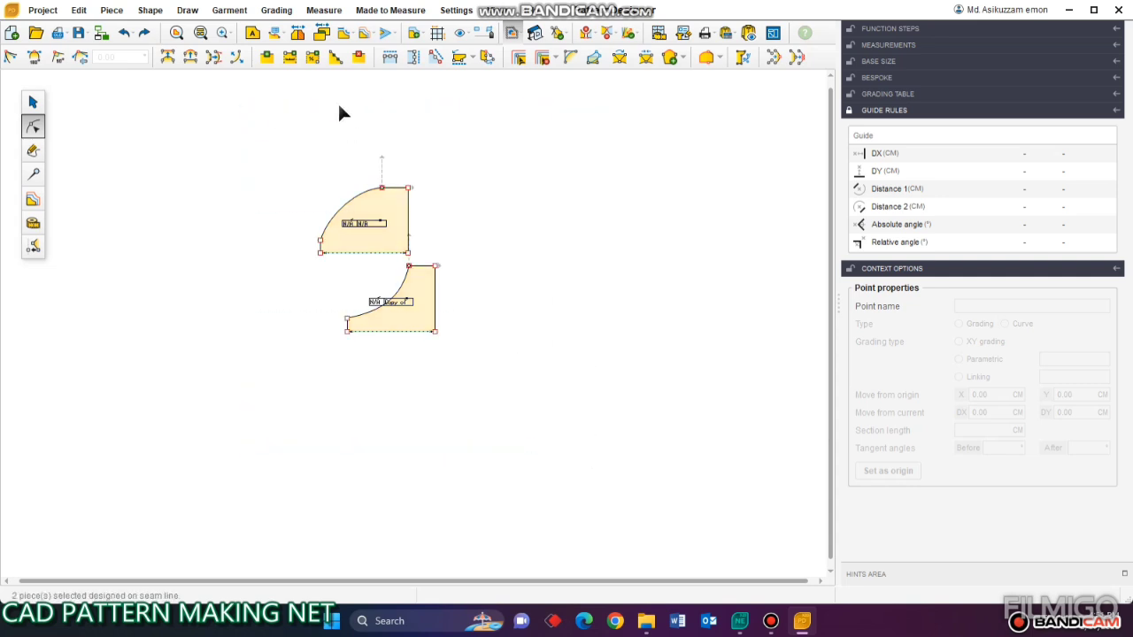
left_click(298, 33)
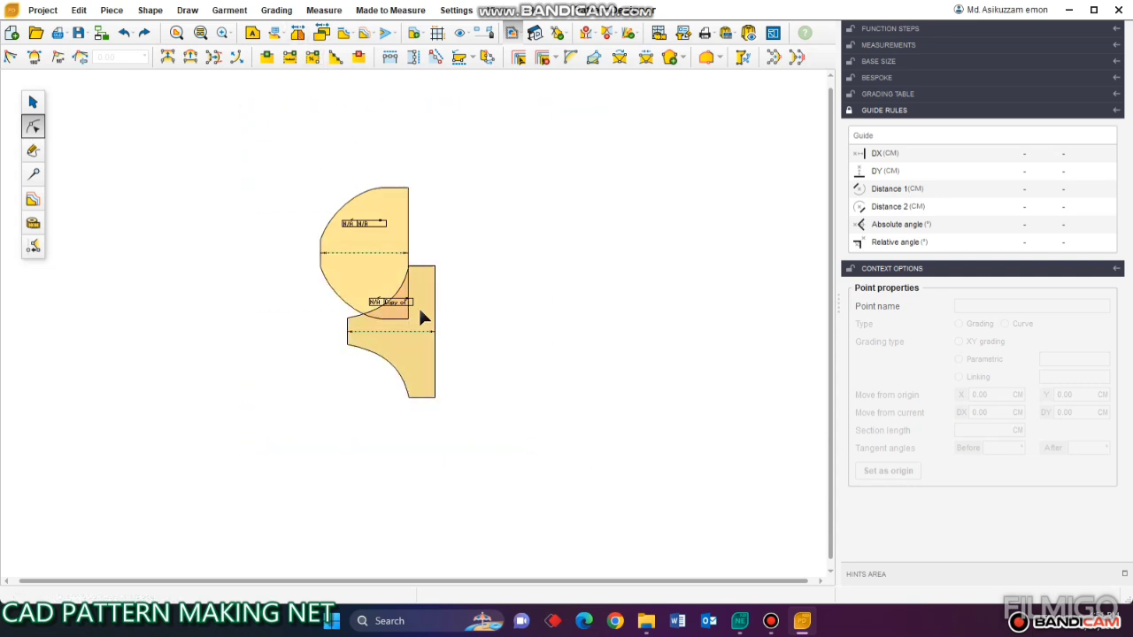
- Move the unfolded copy to sit just right of the original piece
left_click(33, 103)
mouse_move(435, 265)
left_mouse_down()
mouse_move(486, 197)
mouse_move(406, 185)
left_mouse_up()
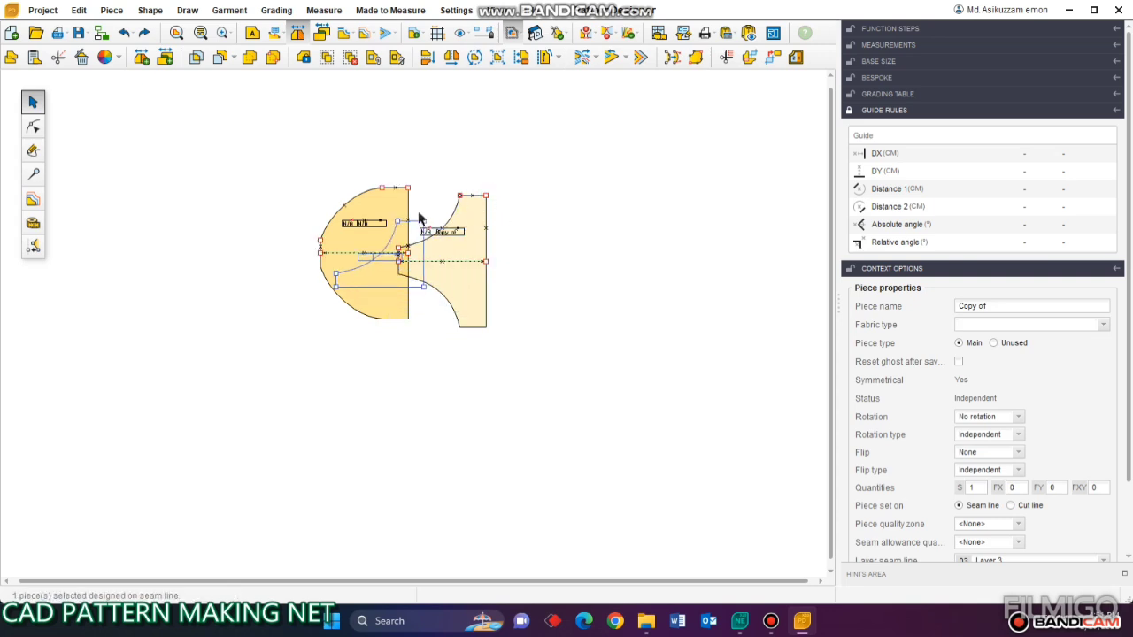
left_click(434, 245)
scroll(434, 244, "up", 2)
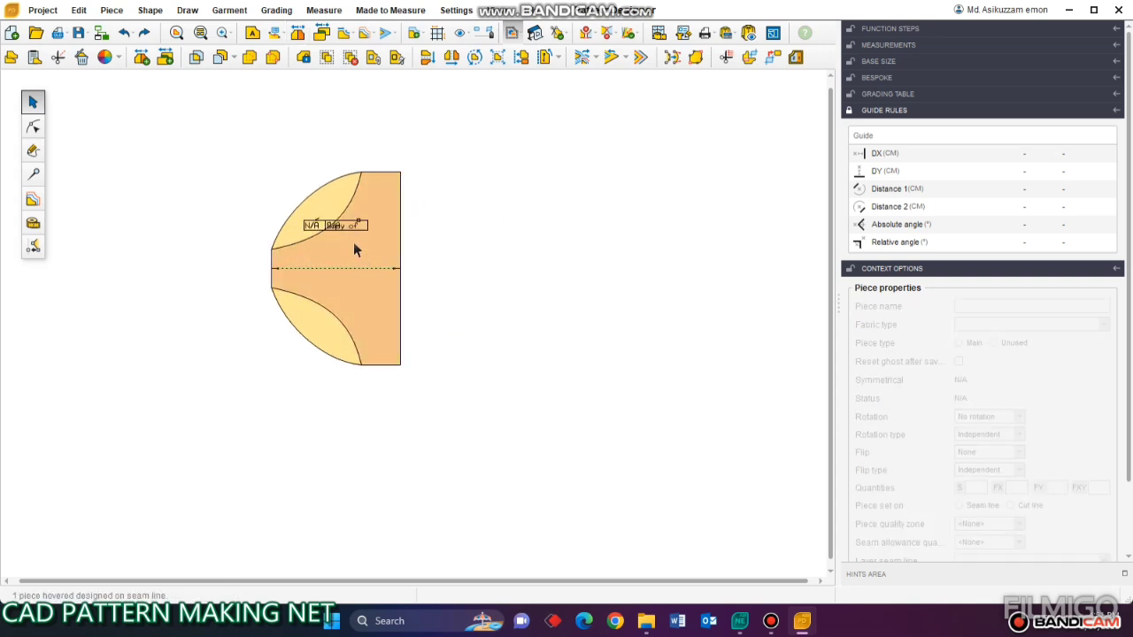
left_click_drag(353, 251, 468, 274)
left_click(545, 310)
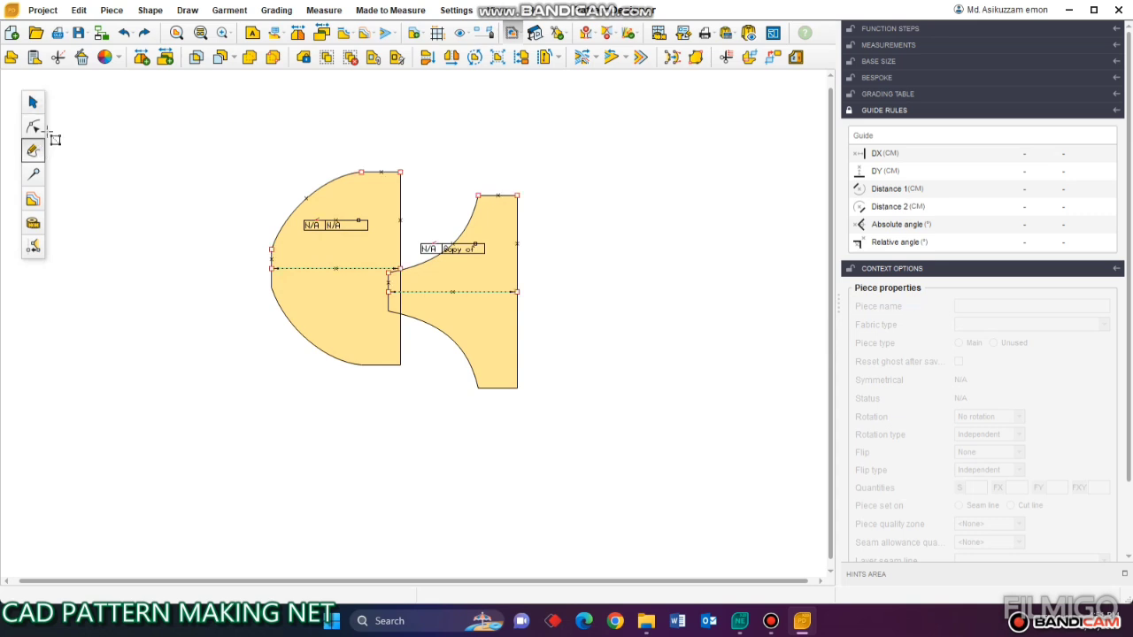
left_click(33, 126)
scroll(217, 215, "down", 2)
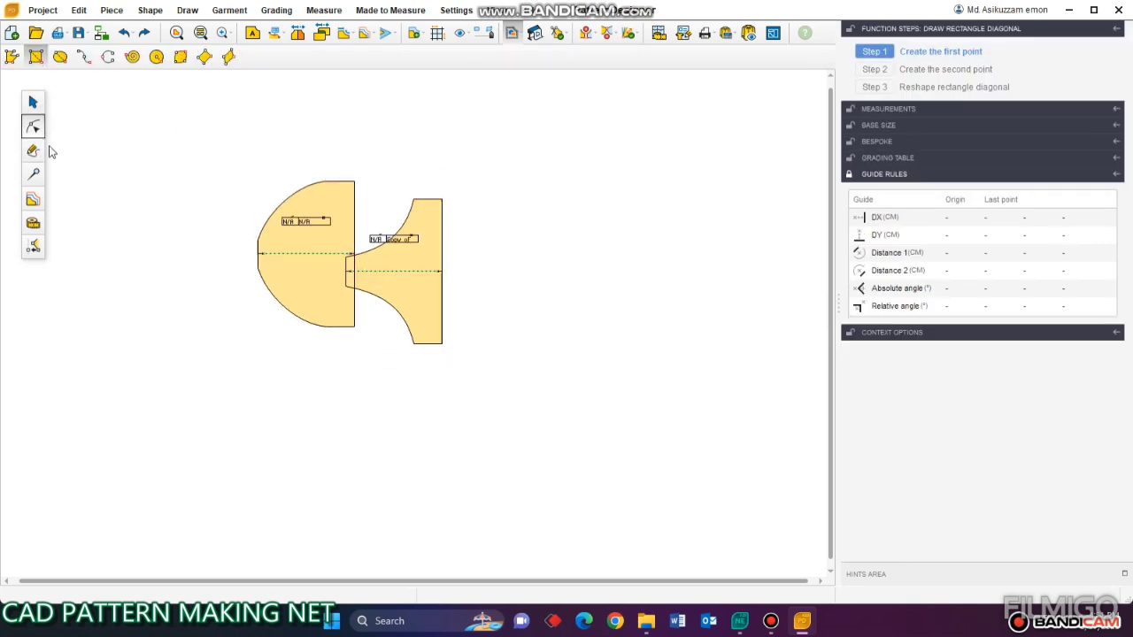
- Adjust the lower and upper tangents on the left piece's curve for a fuller, smoother arc
scroll(317, 242, "up", 1)
scroll(298, 256, "up", 2)
left_click(284, 250)
scroll(345, 173, "up", 2)
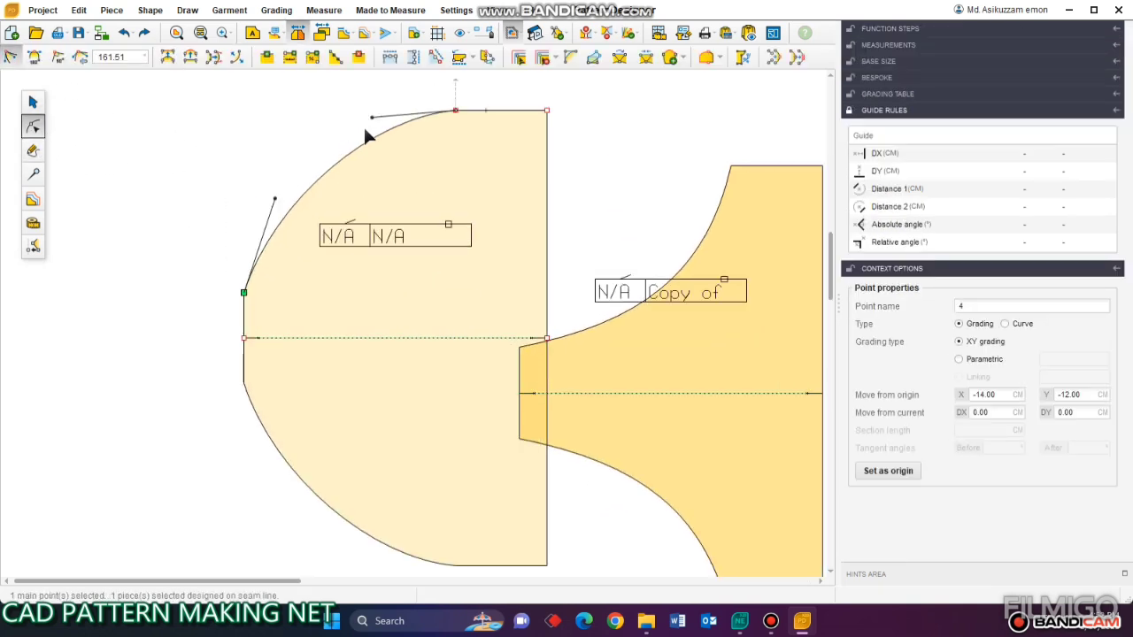
left_click_drag(275, 198, 293, 199)
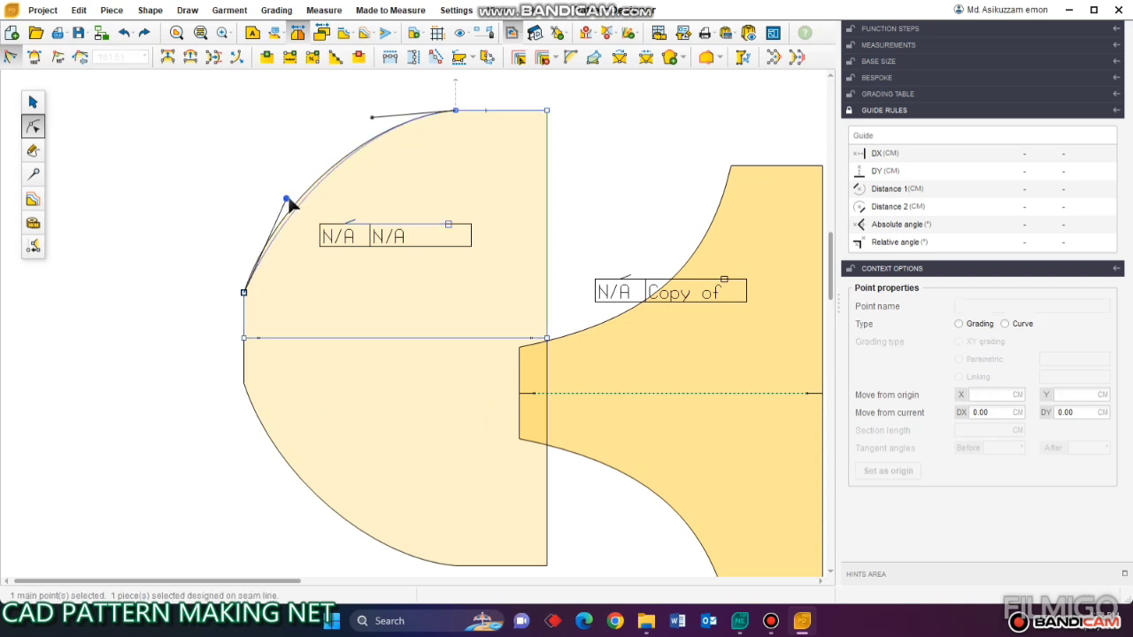
left_click_drag(373, 116, 390, 122)
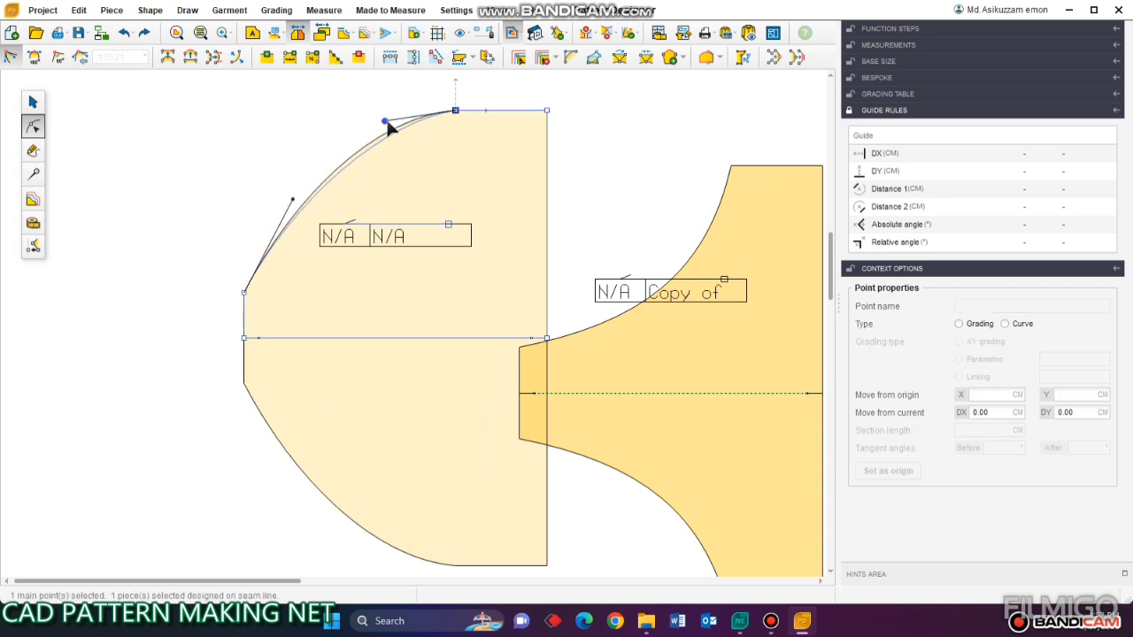
left_click(290, 148)
scroll(274, 186, "down", 2)
left_click(33, 152)
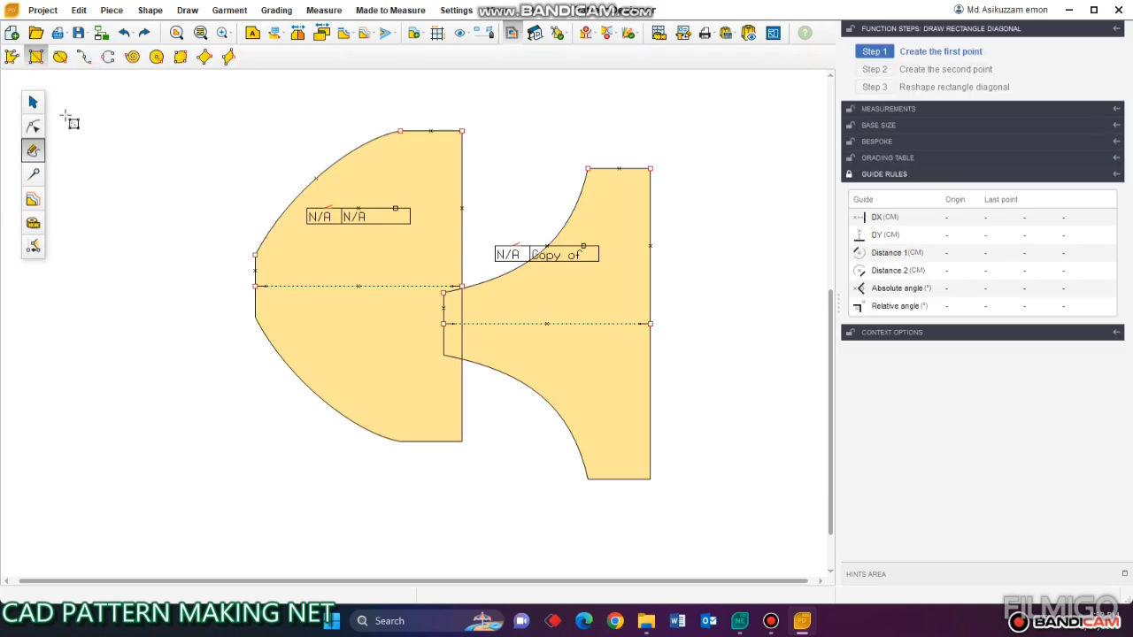
- Draw a new rectangular piece 3 cm wide and 5 cm high
left_click(137, 123)
left_click(220, 193)
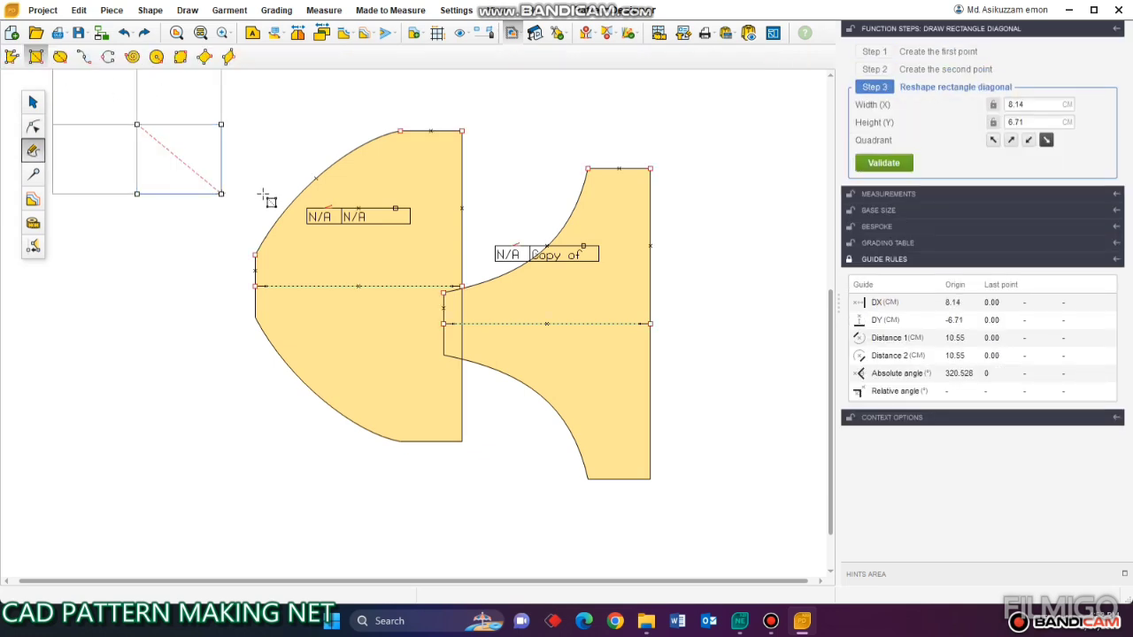
double_click(1027, 105)
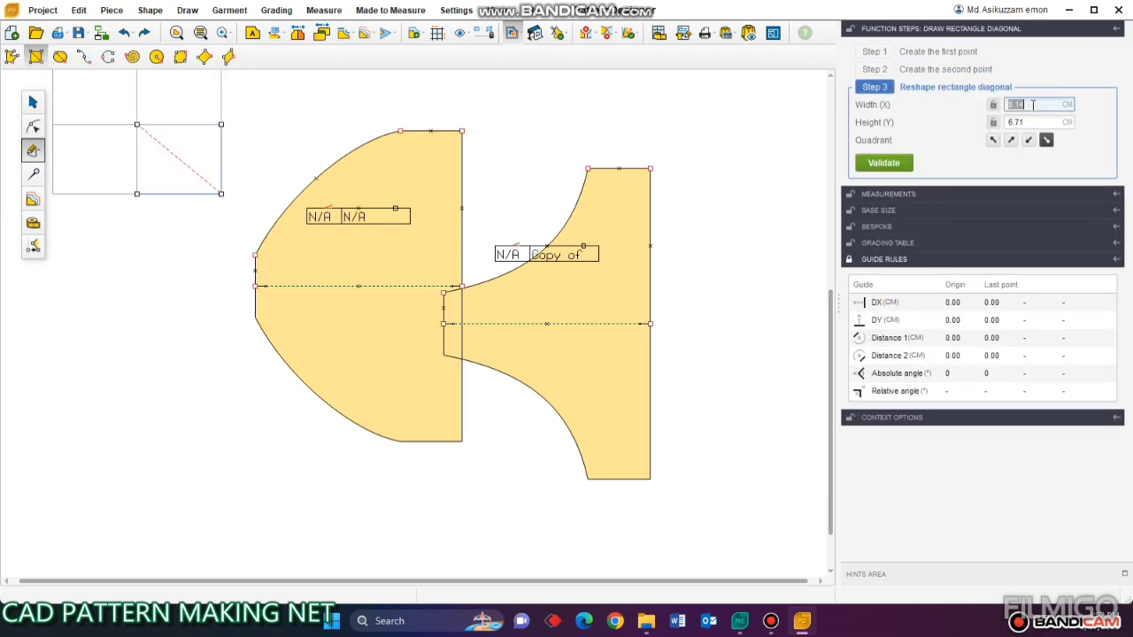
type("3")
key("Tab")
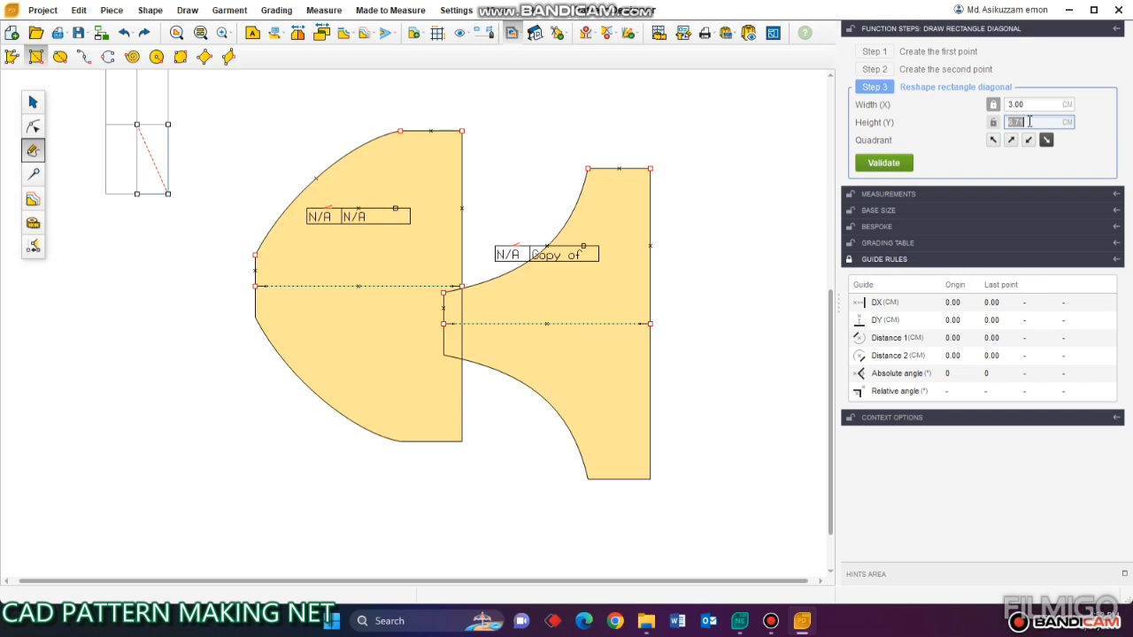
type("5")
left_click(884, 163)
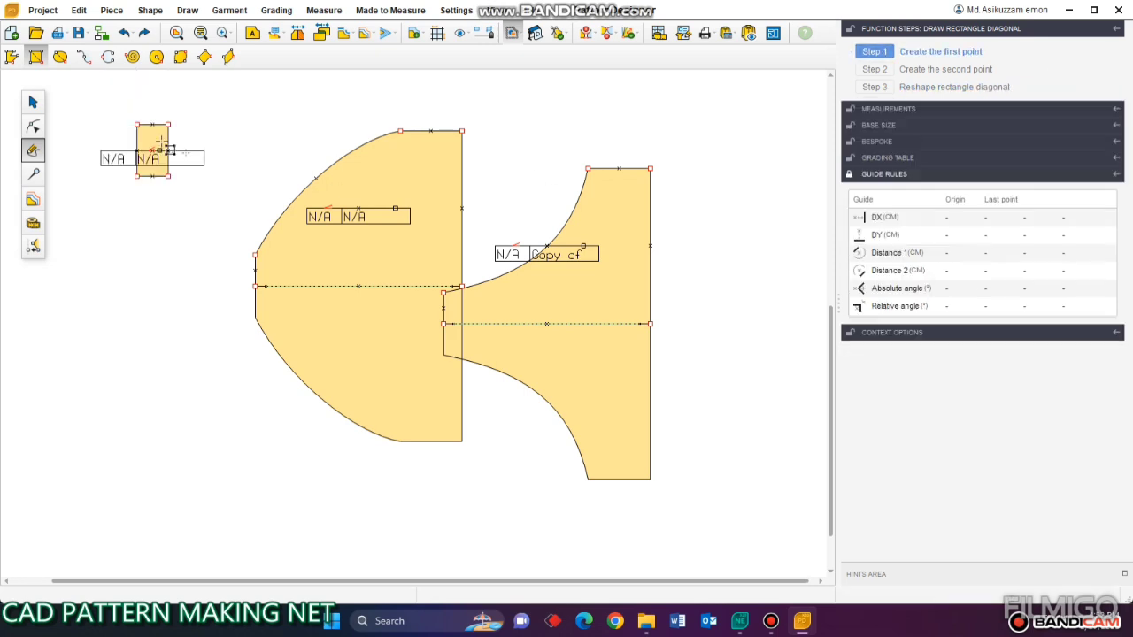
- Move the small rectangle lower and select all three pieces
left_click(32, 103)
left_click_drag(154, 163, 185, 252)
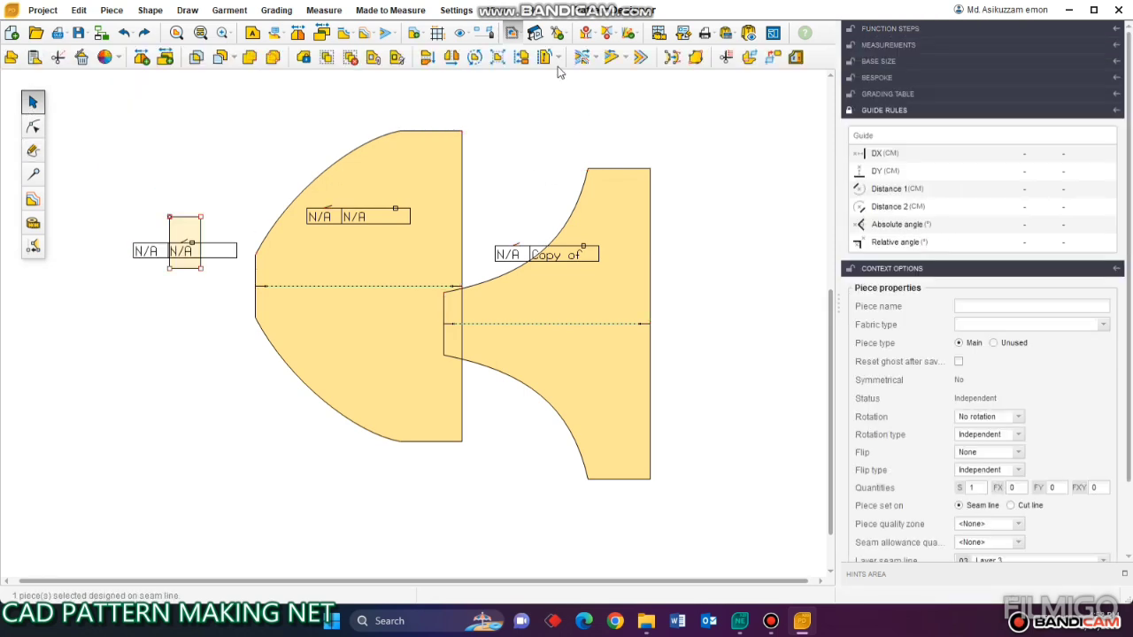
left_click_drag(263, 145, 621, 389)
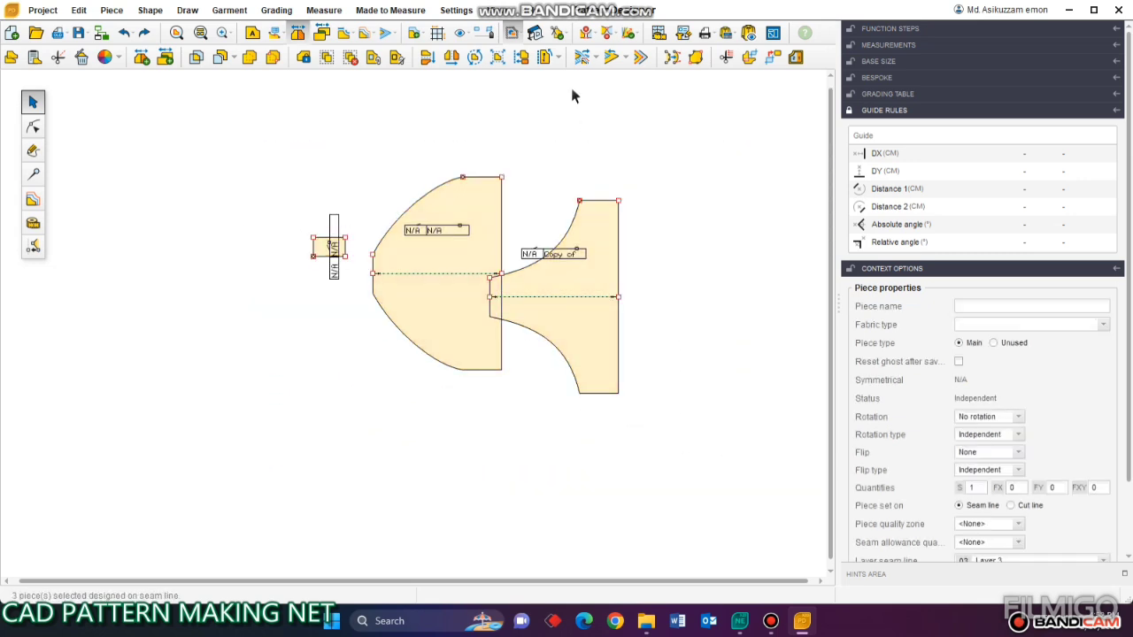
- Rotate all three pieces upright and lay the Copy of piece over the round piece
left_click(545, 57)
scroll(557, 295, "up", 1)
scroll(557, 295, "up", 1)
mouse_move(599, 297)
left_mouse_down()
mouse_move(602, 239)
mouse_move(377, 176)
left_mouse_up()
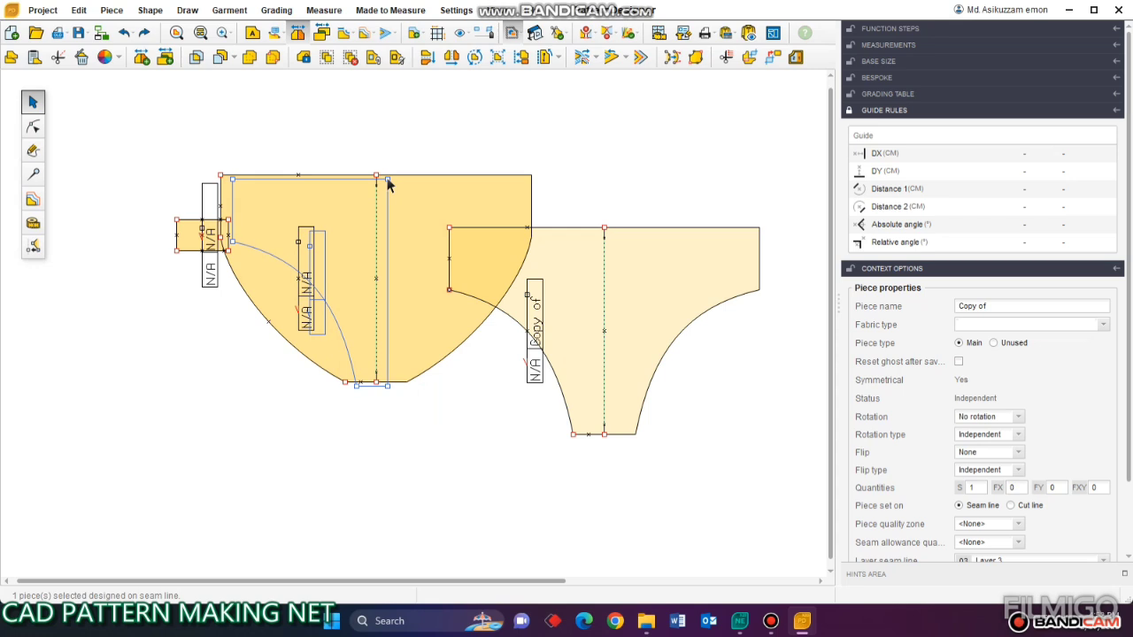
- Select the bottom-centre point of the Copy of piece
left_click(32, 126)
scroll(352, 345, "up", 2)
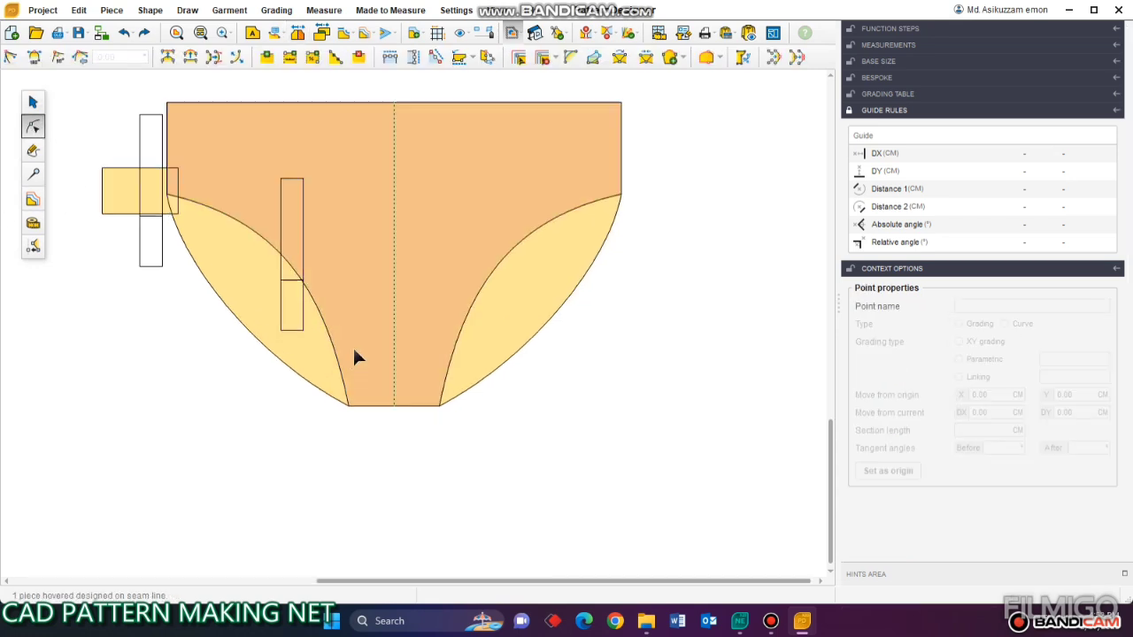
left_click_drag(430, 452, 424, 443)
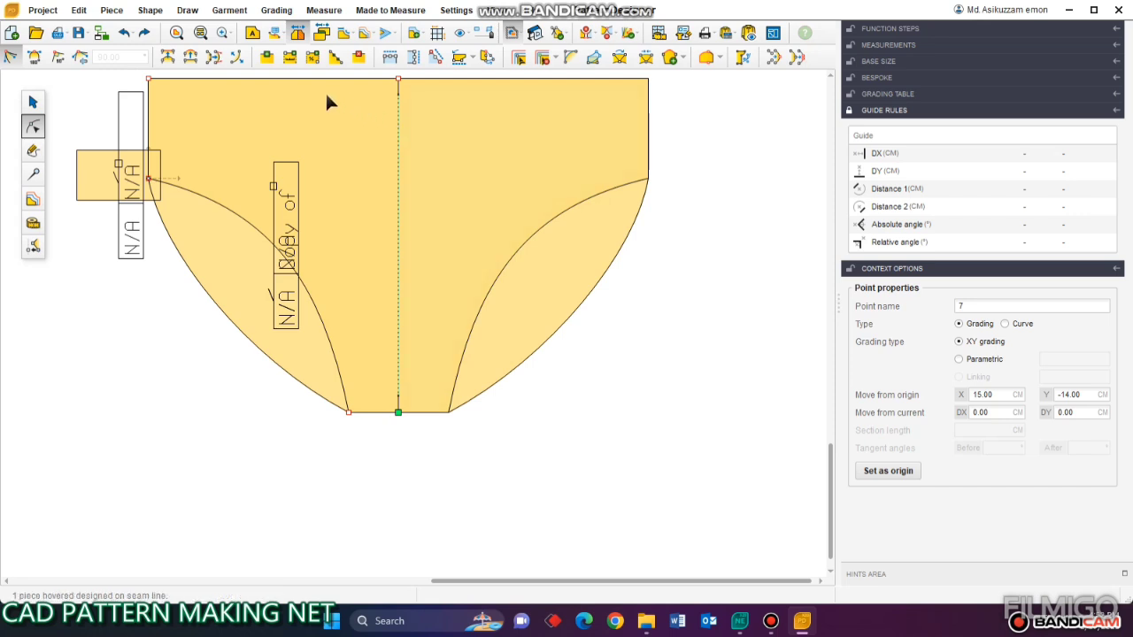
- Add a point on the centre line, nudge it up 1 cm, and draw a horizontal technical line to the left curve
left_click(289, 57)
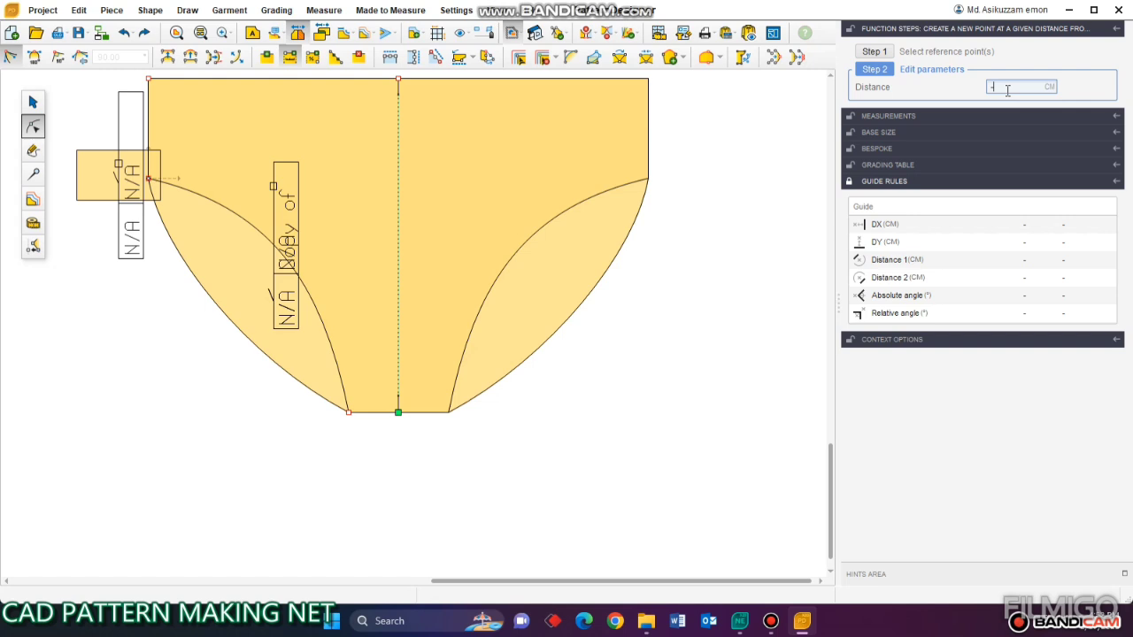
key("Return")
scroll(387, 397, "up", 2)
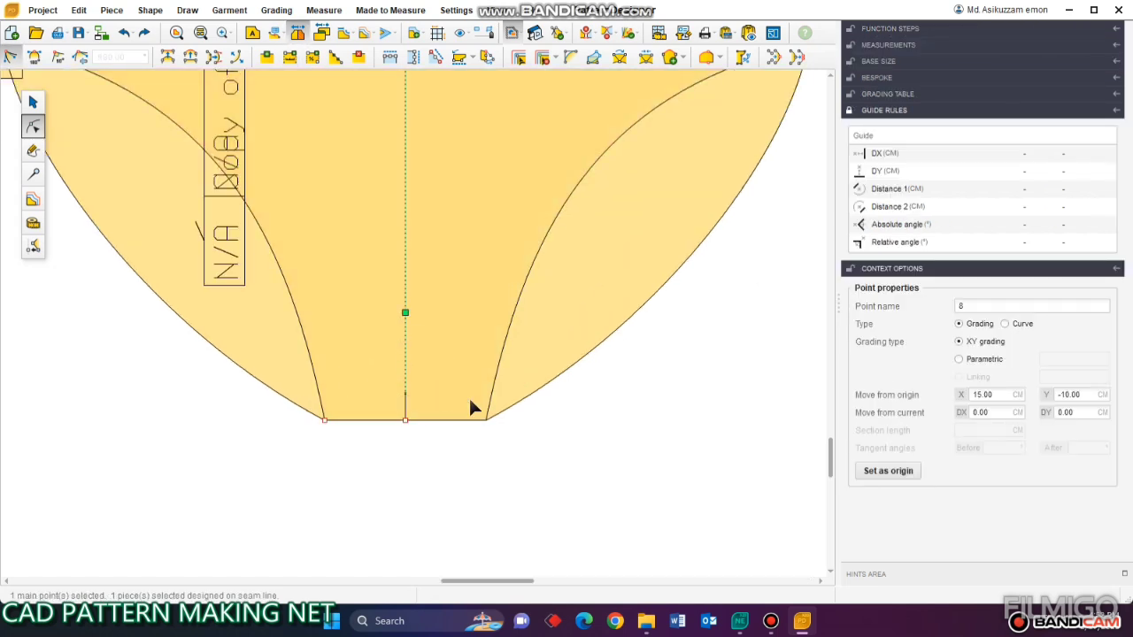
key("Up")
left_click(32, 174)
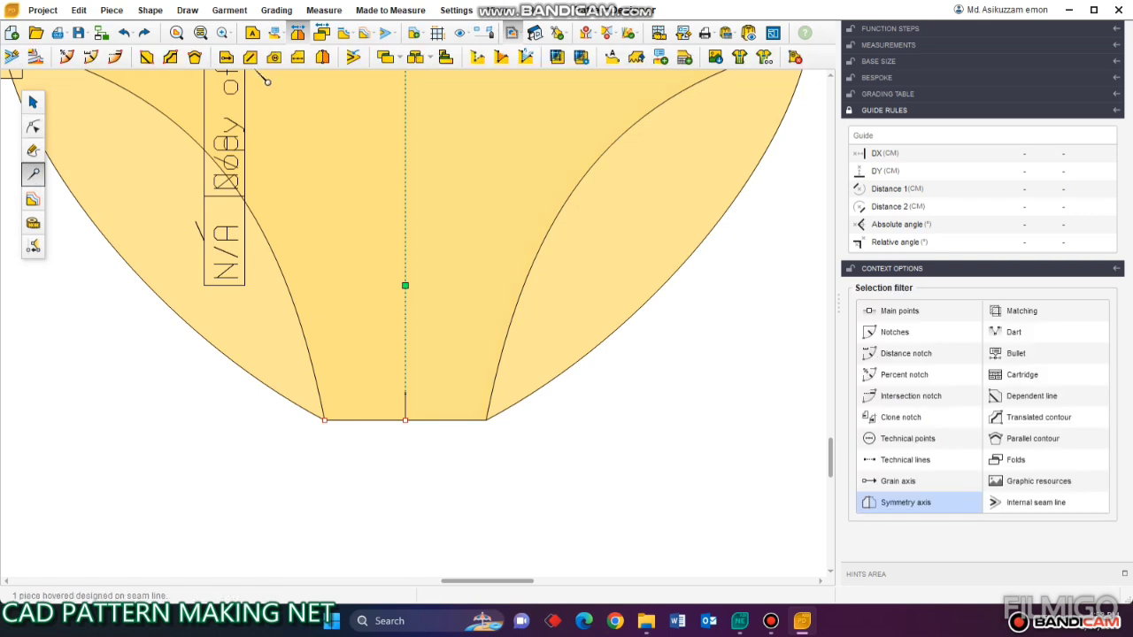
left_click(405, 285)
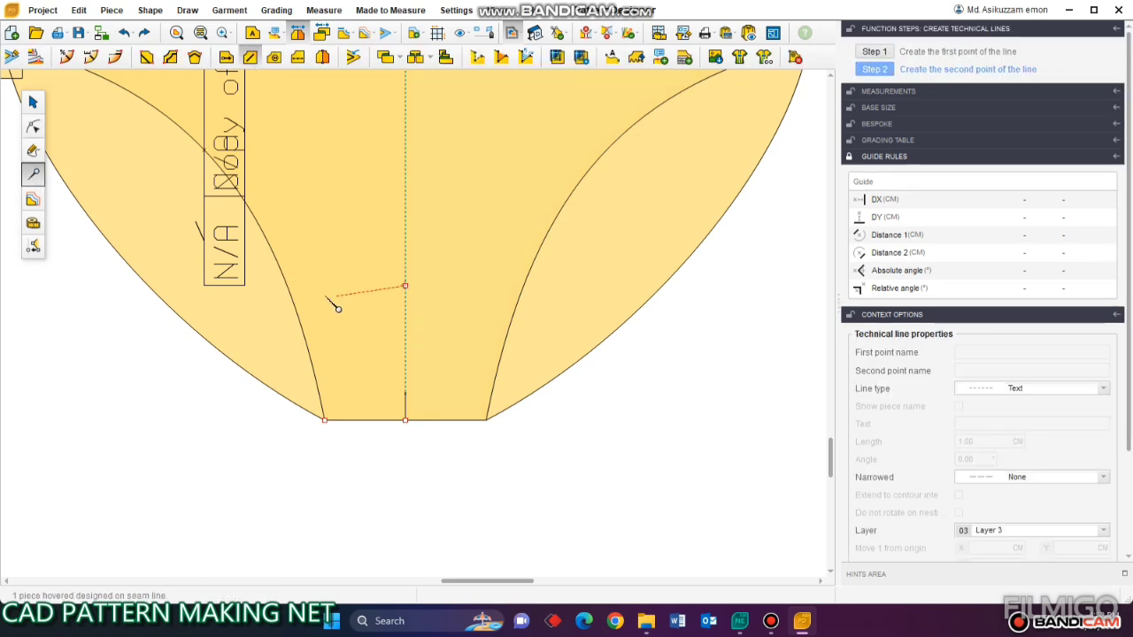
left_click(286, 286)
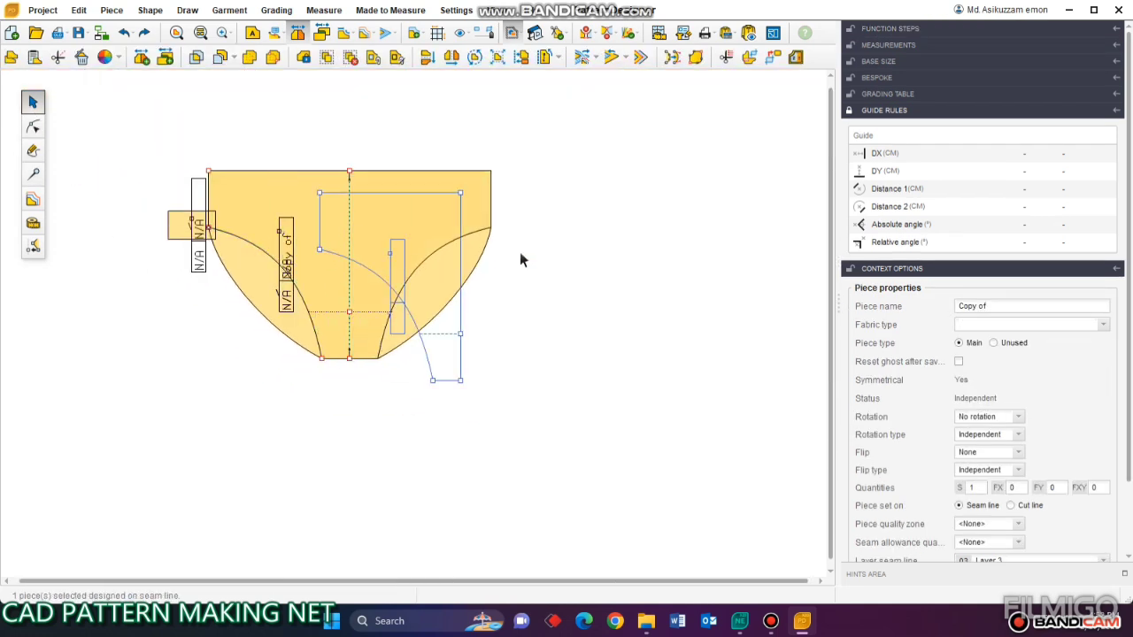
- Move the Copy of piece away from the round piece and reposition the small rectangle
left_click(663, 247)
left_click_drag(335, 262, 360, 234)
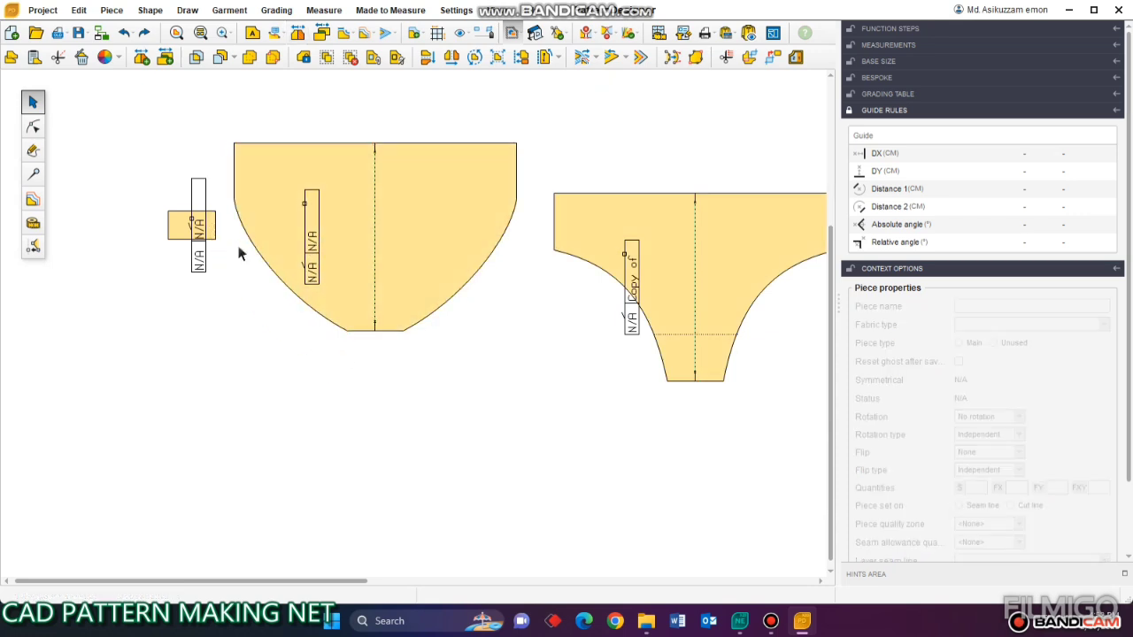
left_click_drag(192, 226, 169, 328)
- Cut the Copy of piece along its horizontal technical line
left_click(32, 175)
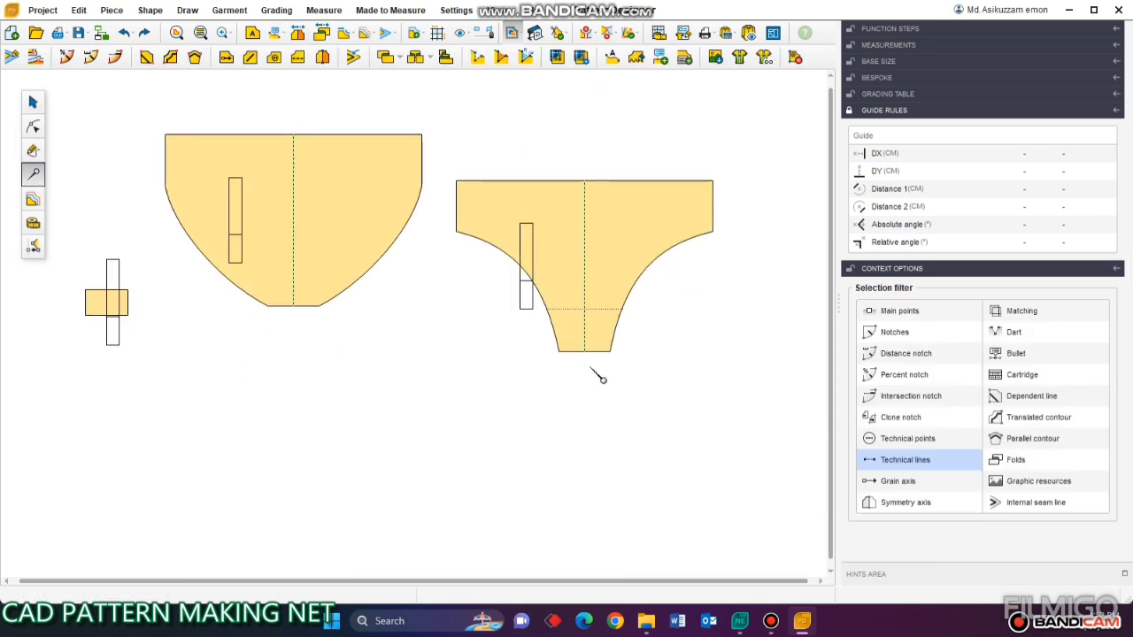
scroll(596, 375, "up", 3)
left_click(610, 272)
scroll(989, 492, "down", 2)
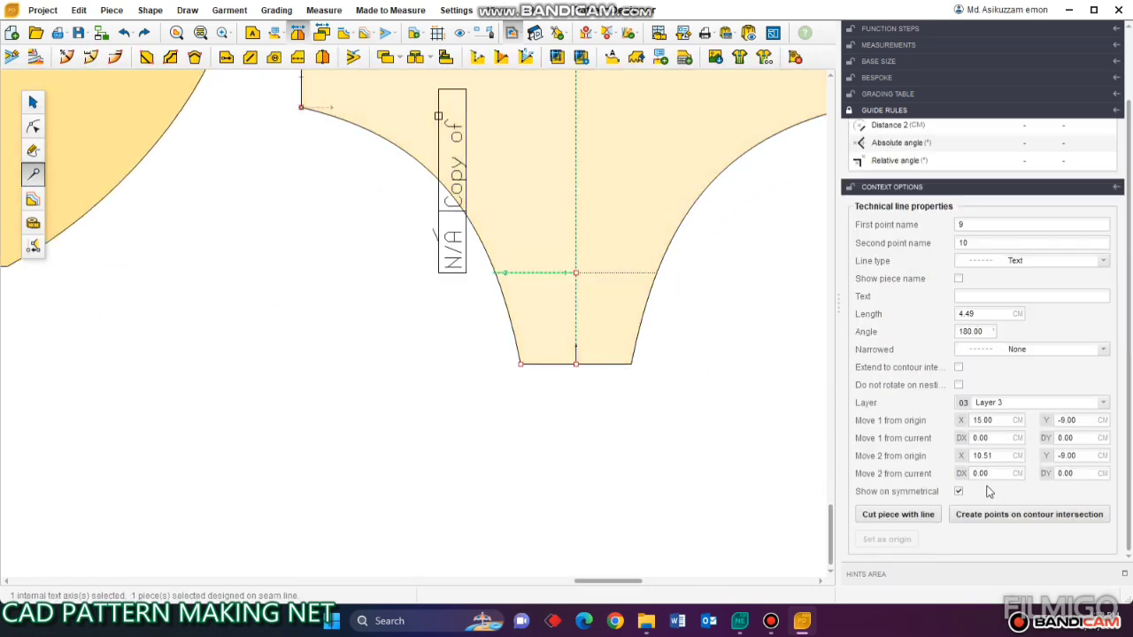
left_click(906, 515)
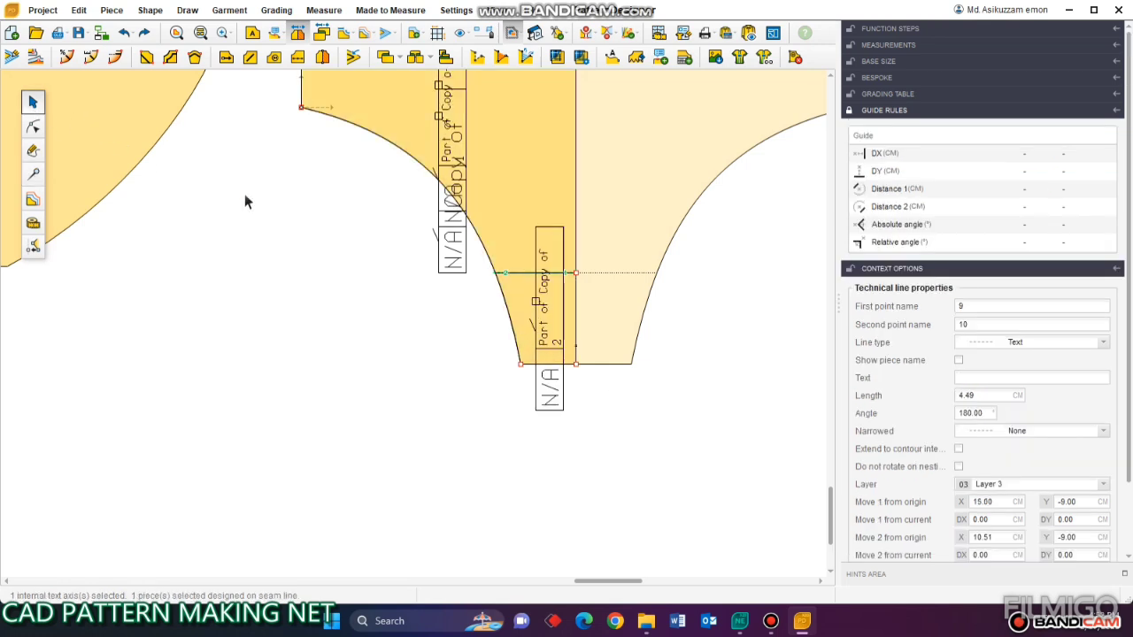
scroll(576, 321, "down", 2)
- Place Part of Copy of 1 and Part of Copy of 2 in separate spots on the sheet
left_click_drag(577, 321, 240, 359)
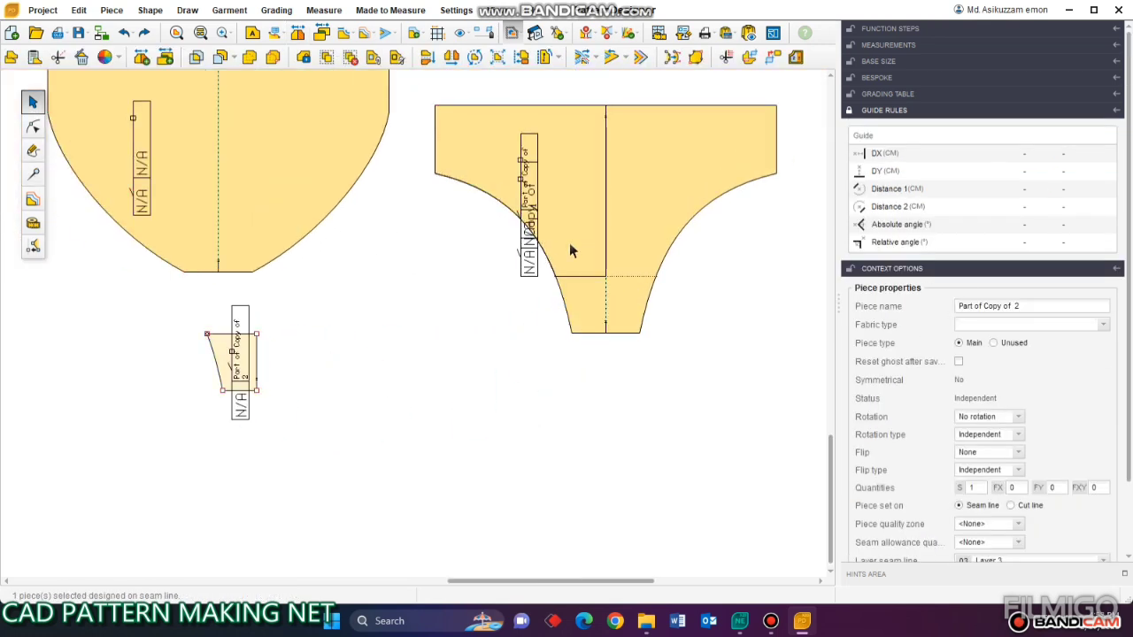
mouse_move(569, 250)
left_mouse_down()
mouse_move(430, 295)
mouse_move(541, 235)
left_mouse_up()
scroll(626, 259, "down", 3)
left_click(445, 375)
scroll(443, 368, "up", 3)
left_click(390, 411)
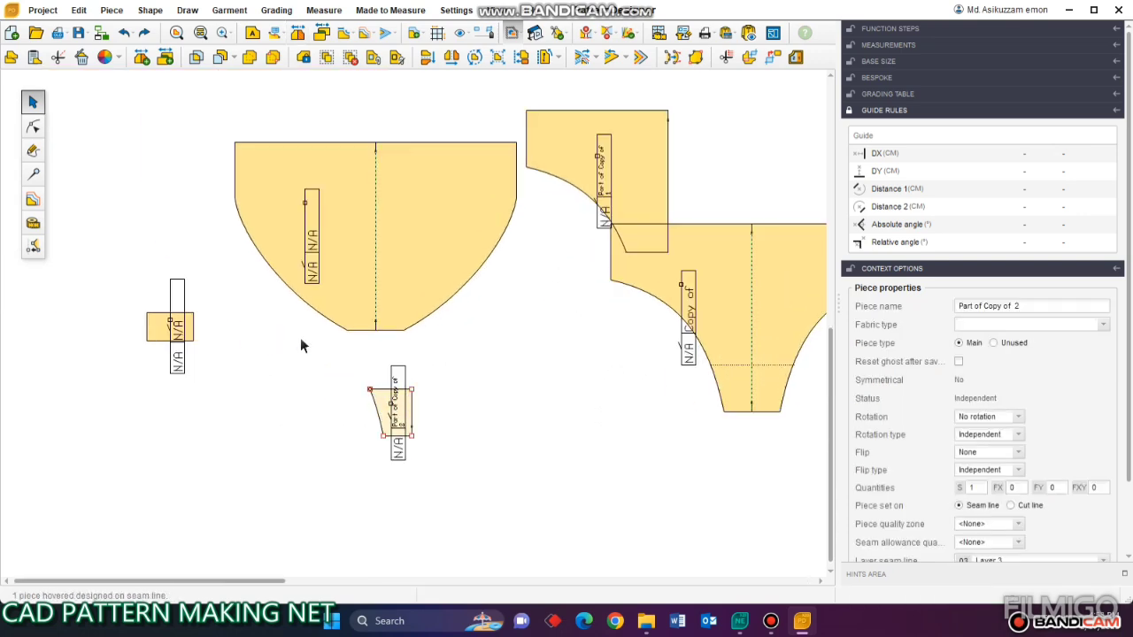
left_click(33, 127)
- Create a point at a set distance above the round piece's bottom-centre point
left_click(33, 175)
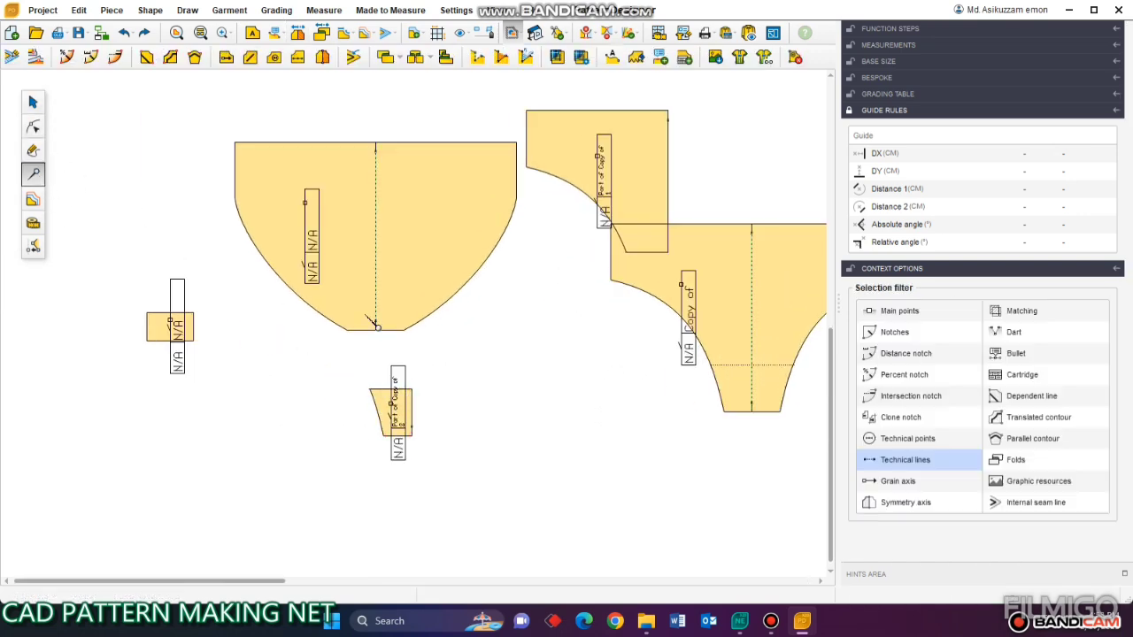
scroll(376, 315, "up", 2)
left_click(34, 128)
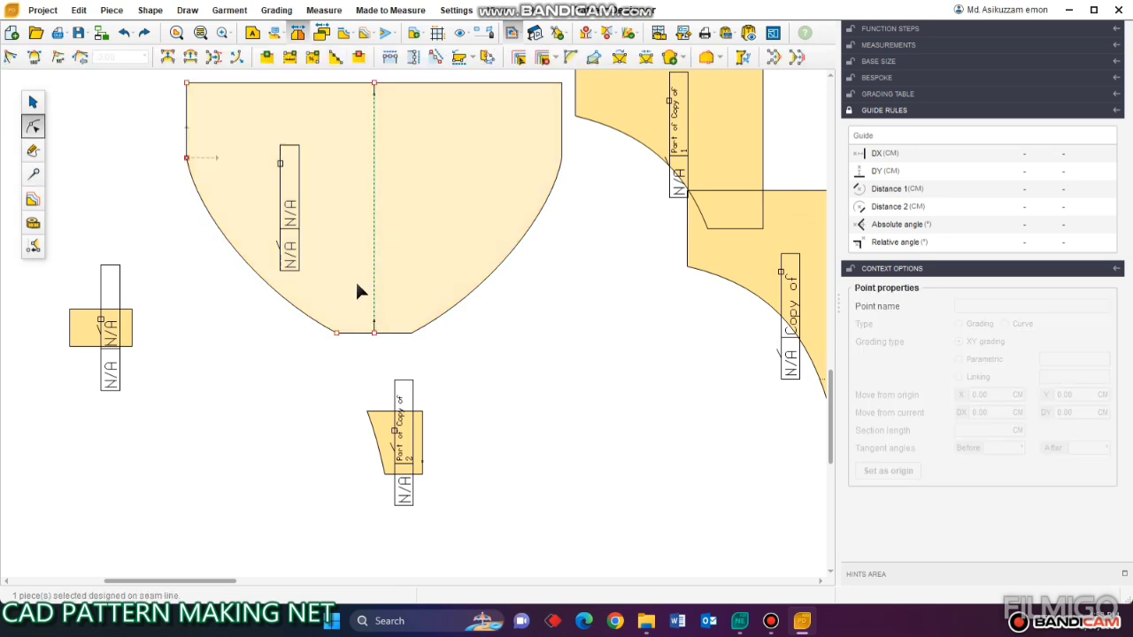
left_click(374, 333)
left_click(336, 56)
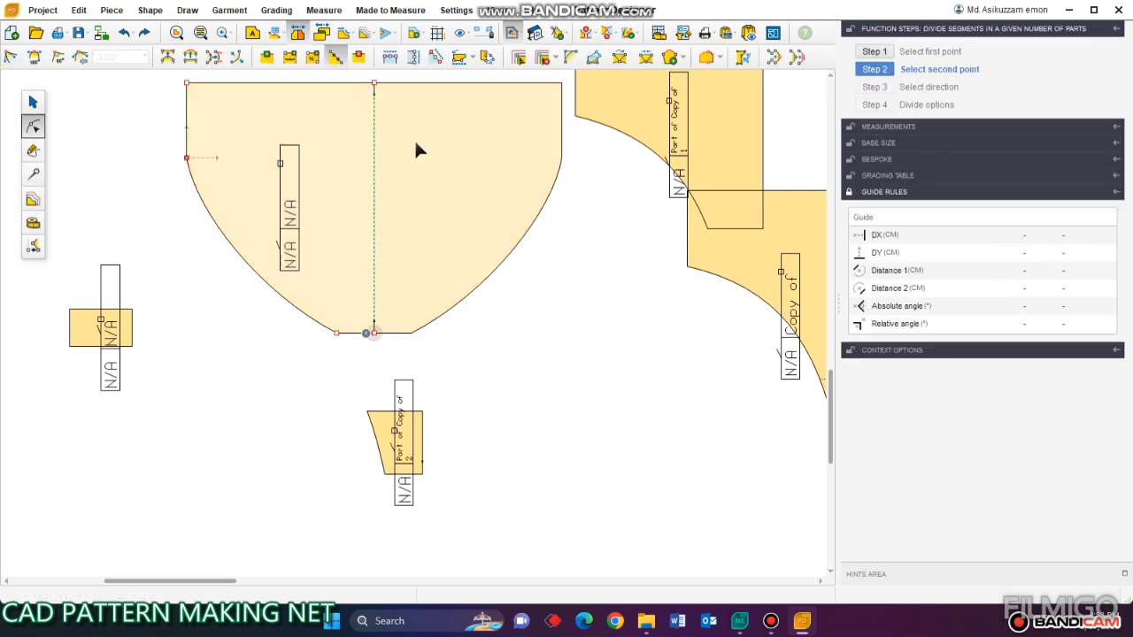
left_click(290, 57)
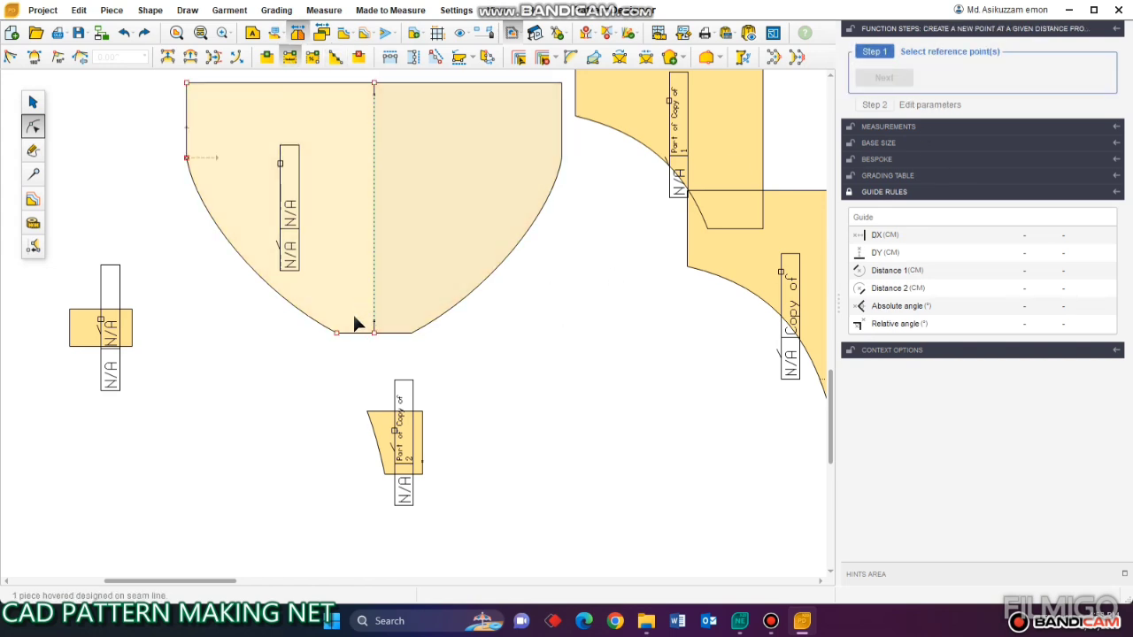
left_click(373, 332)
left_click(969, 104)
type("-3")
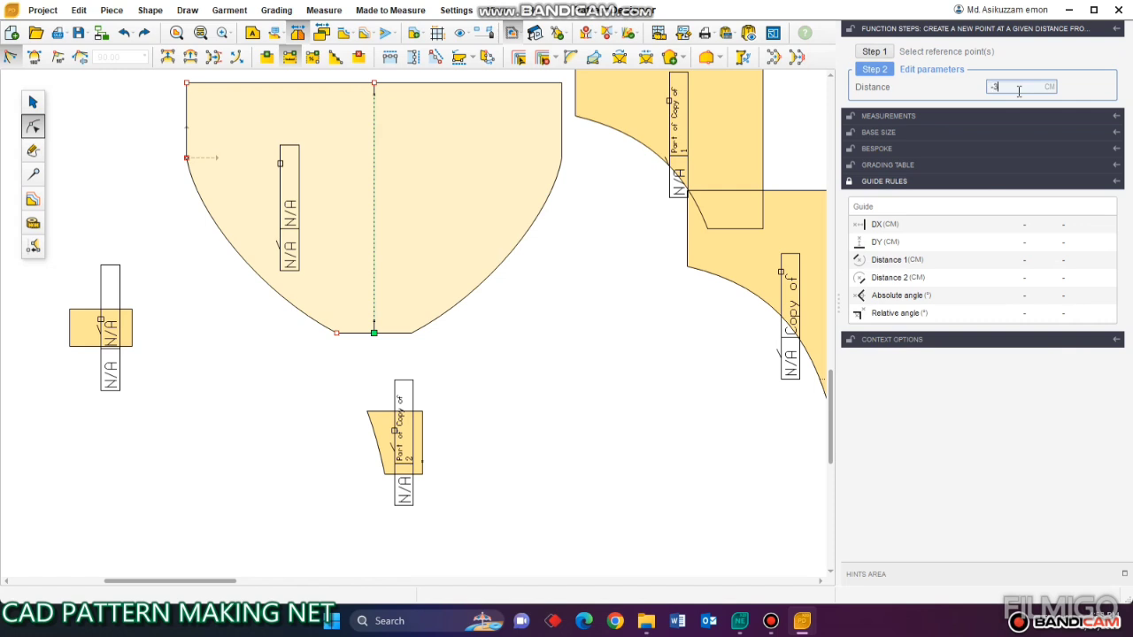
key("Return")
left_click(567, 312)
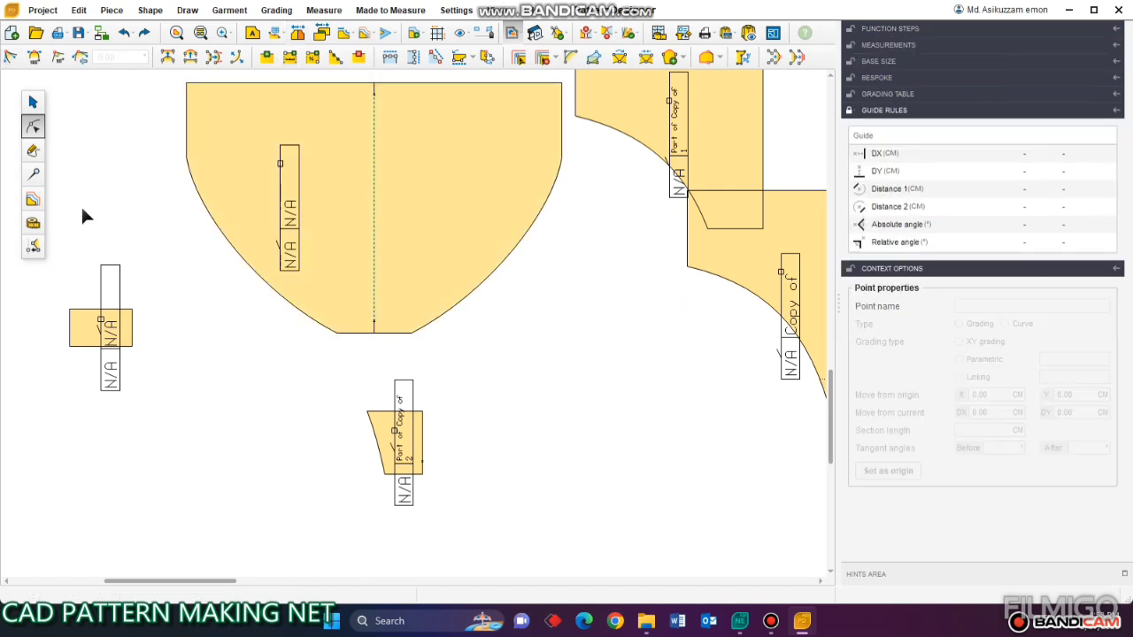
- Draw a 7.39 cm horizontal technical line to the left edge and cut the piece along it
left_click(32, 176)
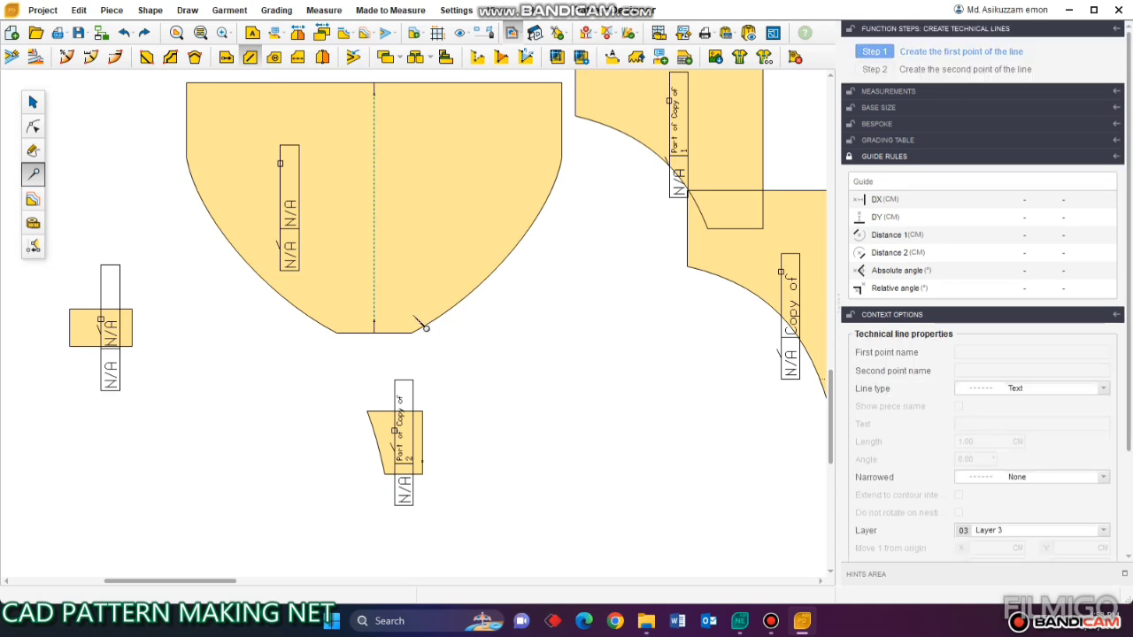
left_click(373, 295)
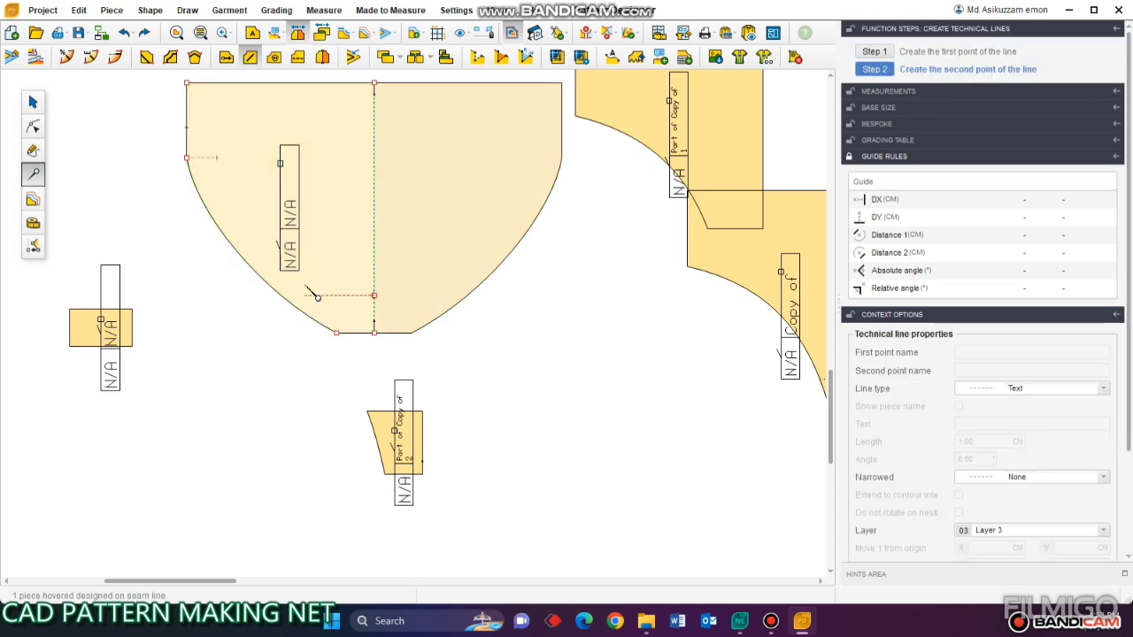
left_click(285, 295)
key("Escape")
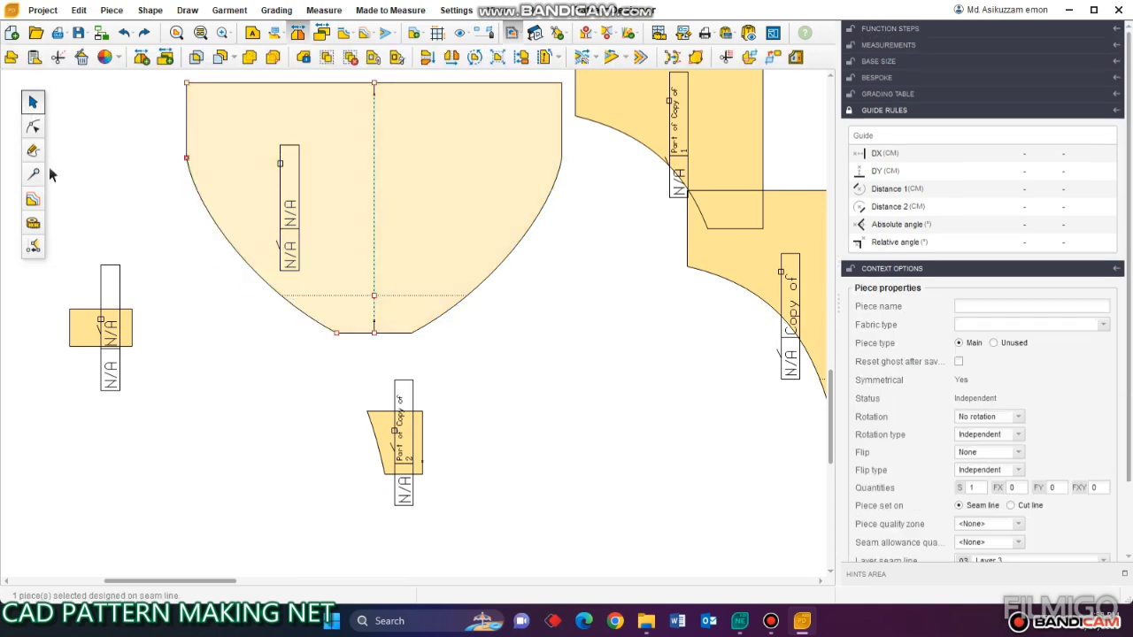
left_click(354, 296)
scroll(964, 521, "down", 2)
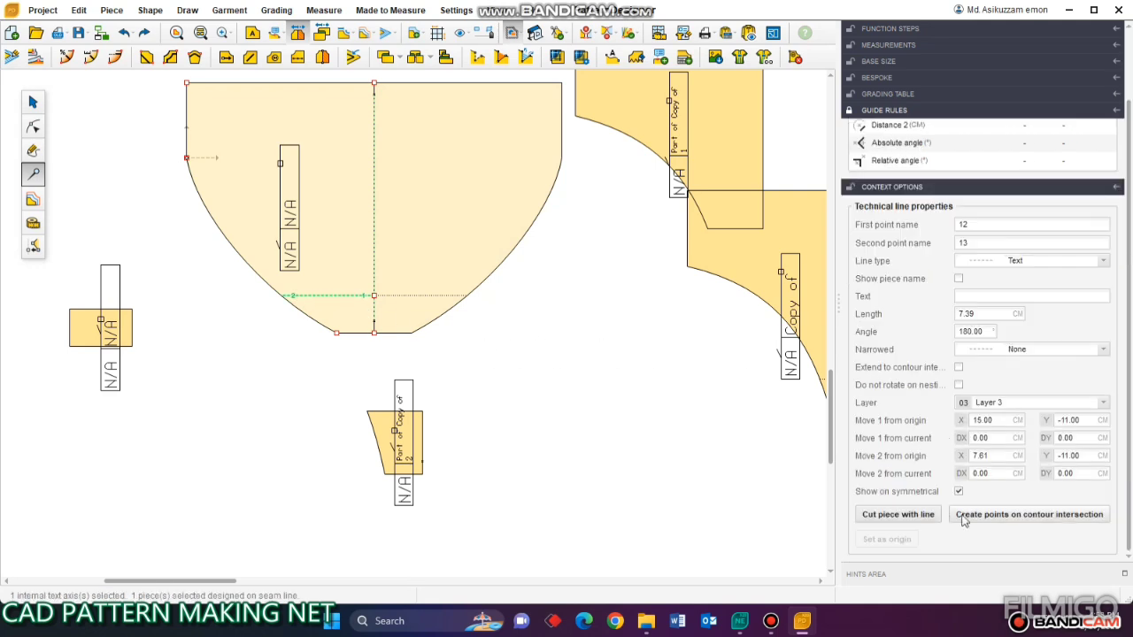
left_click(929, 516)
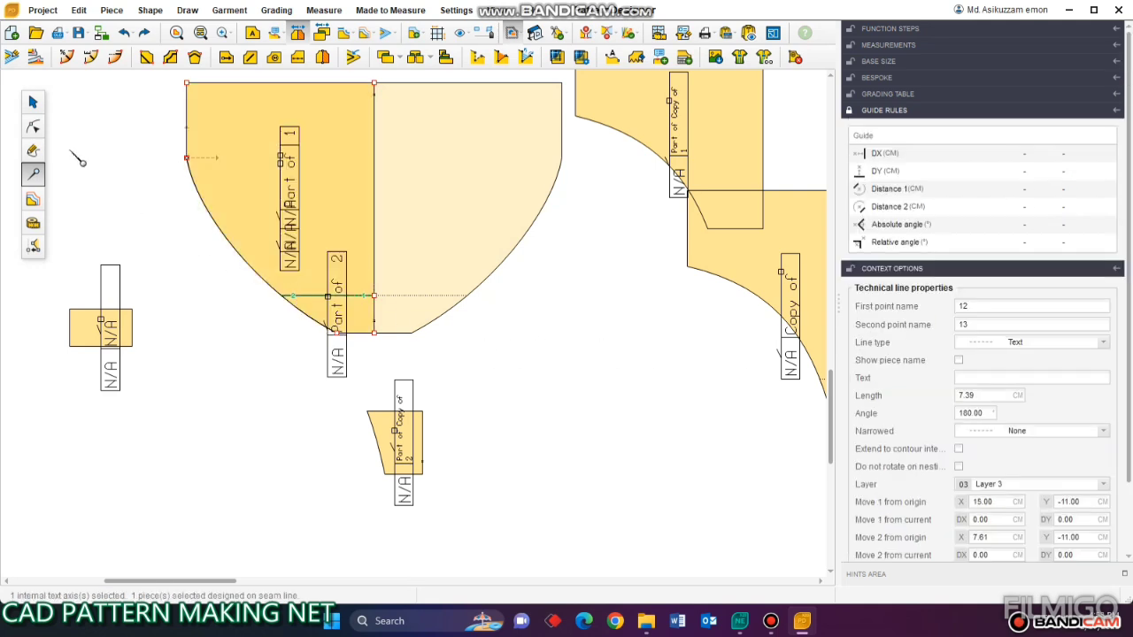
left_click(33, 102)
- Drag the cut pieces apart, sending Part of 1 to the lower right and Part of 2 right
scroll(328, 253, "down", 2)
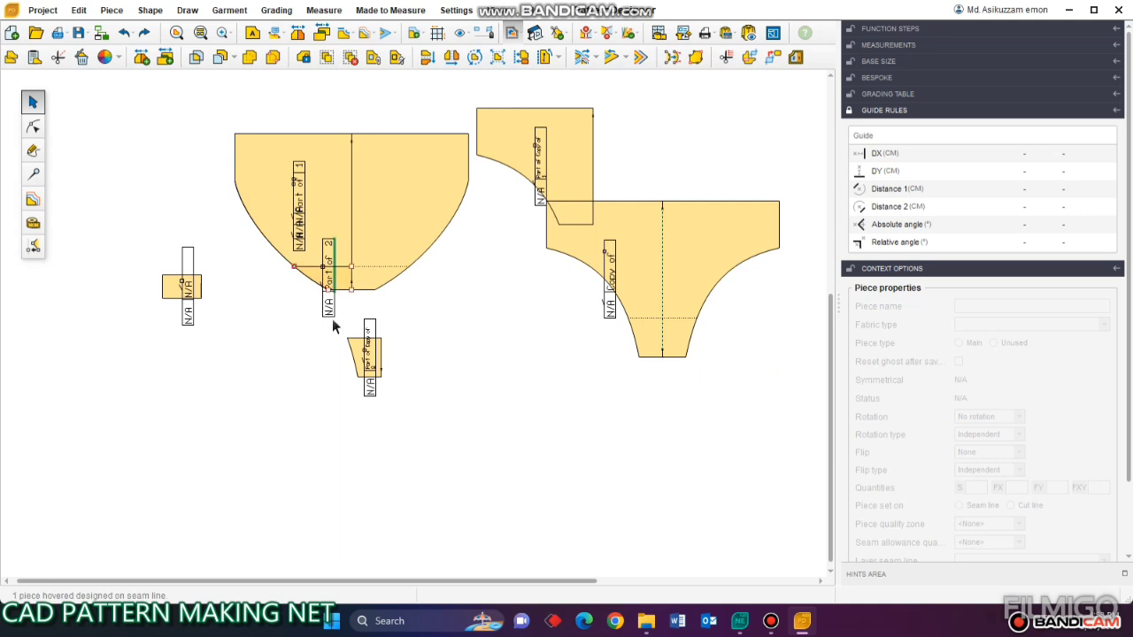
left_click_drag(332, 319, 322, 447)
left_click_drag(354, 244, 638, 429)
left_click_drag(561, 173, 622, 405)
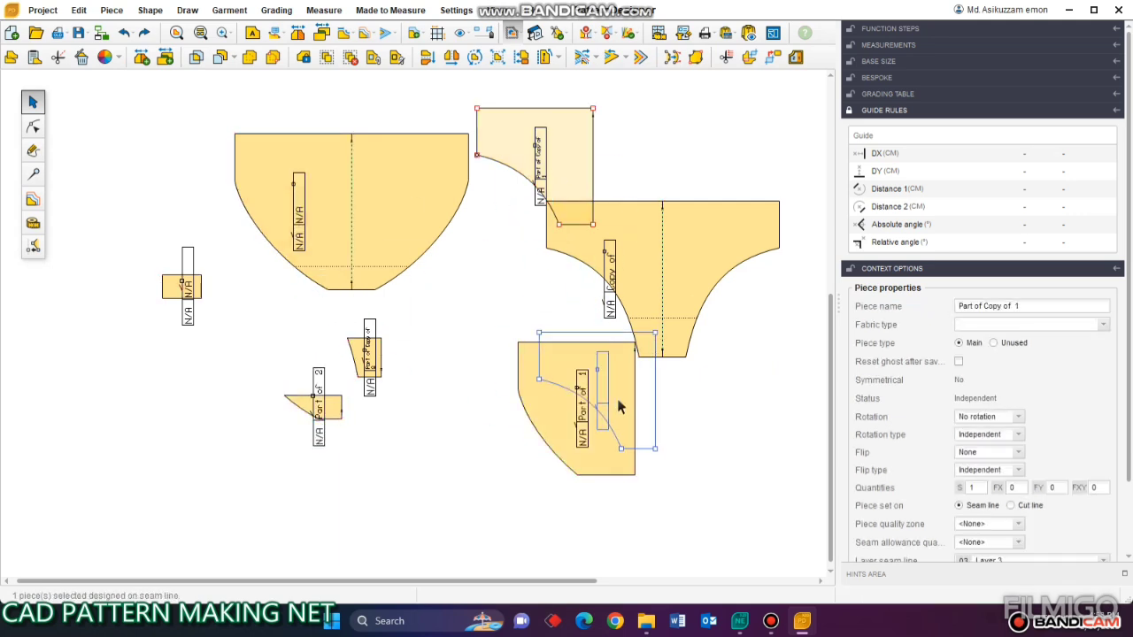
left_click_drag(310, 233, 213, 174)
mouse_move(344, 403)
left_mouse_down()
mouse_move(396, 412)
mouse_move(622, 510)
mouse_move(646, 464)
left_mouse_up()
- Move Part of Copy of 2 below Part of 2 and flip it vertically
scroll(621, 511, "up", 3)
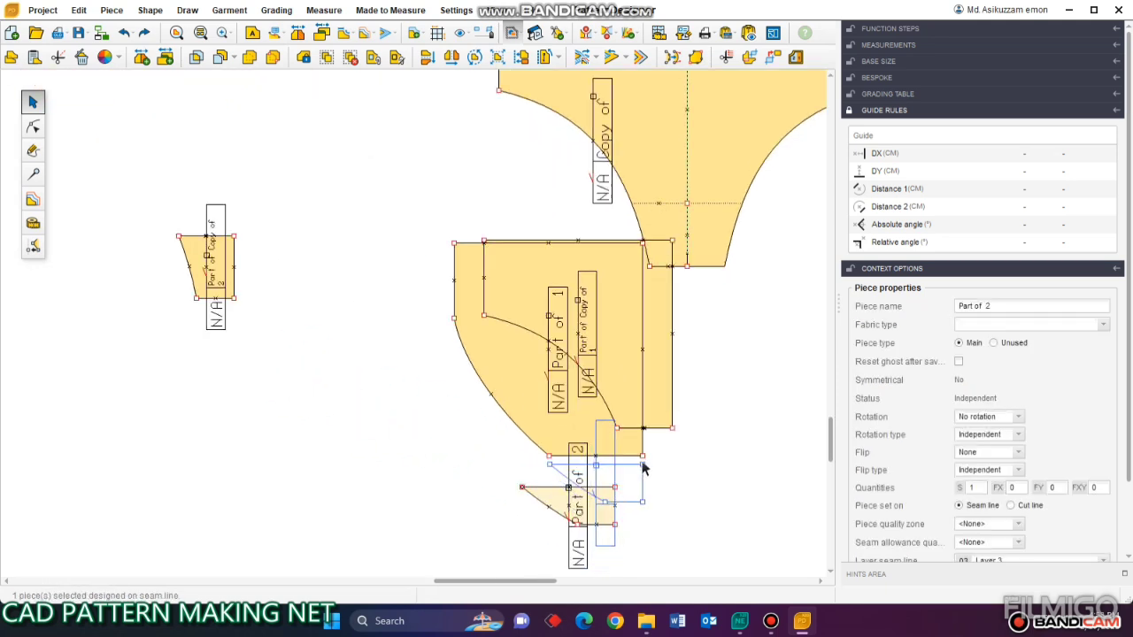
left_click_drag(213, 268, 659, 535)
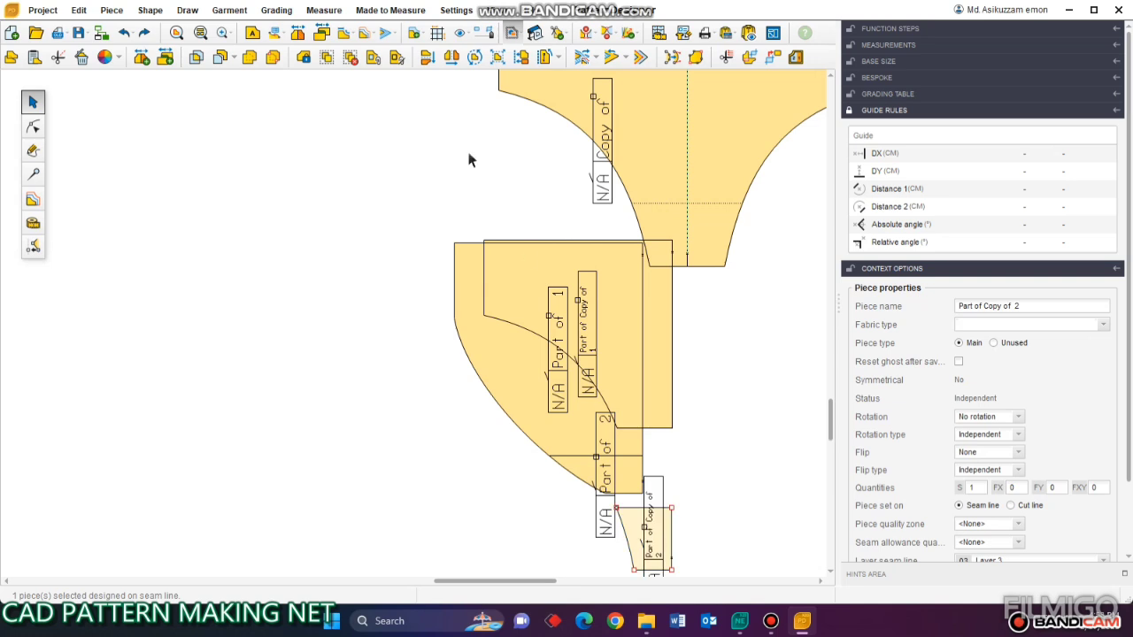
left_click(429, 64)
left_click(427, 286)
- Nudge the flipped Part of Copy of 2 into alignment against Part of 2, leaving it selected
left_click(662, 559)
scroll(655, 531, "up", 2)
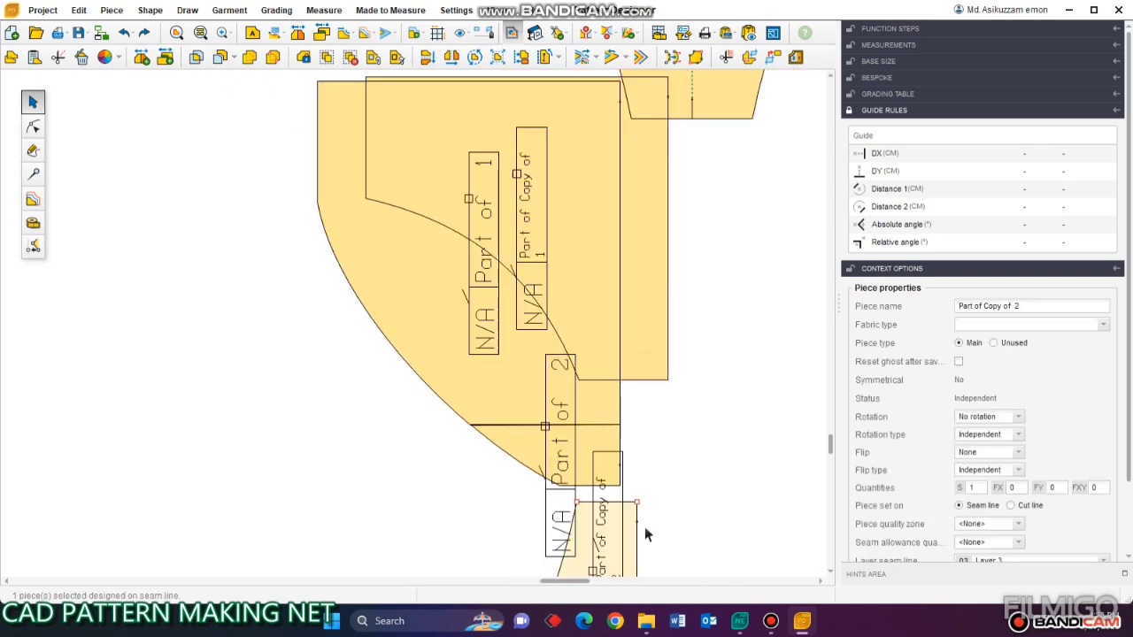
mouse_move(623, 502)
left_mouse_down()
mouse_move(632, 518)
mouse_move(620, 487)
left_mouse_up()
left_click(592, 347)
scroll(590, 338, "down", 2)
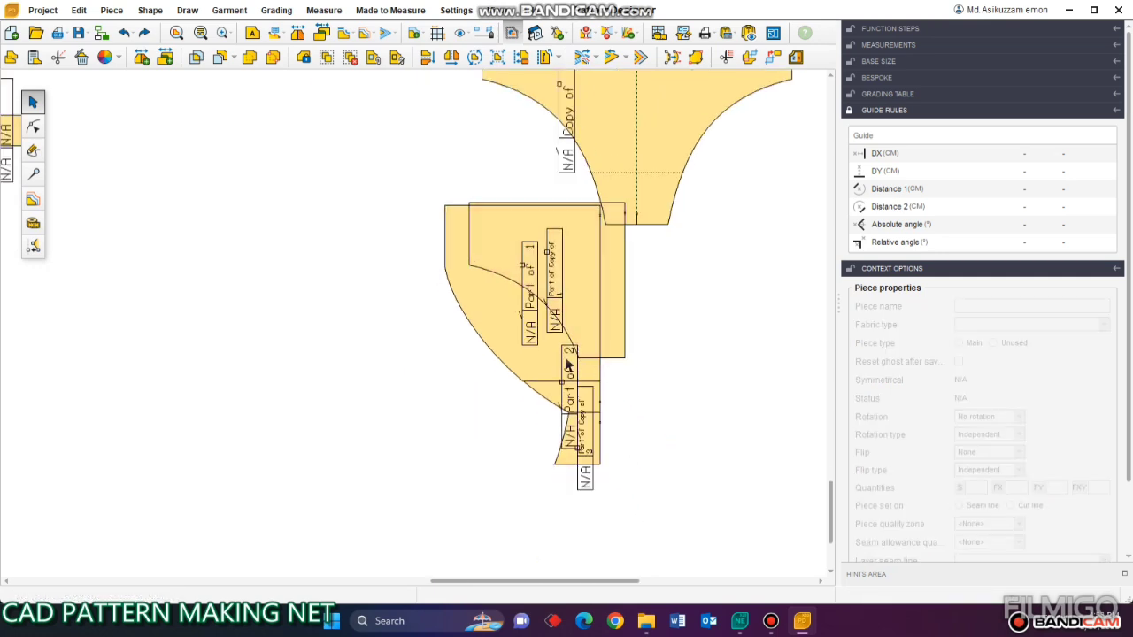
mouse_move(589, 437)
left_mouse_down()
mouse_move(443, 385)
mouse_move(422, 339)
mouse_move(451, 323)
left_mouse_up()
left_click_drag(306, 237, 477, 426)
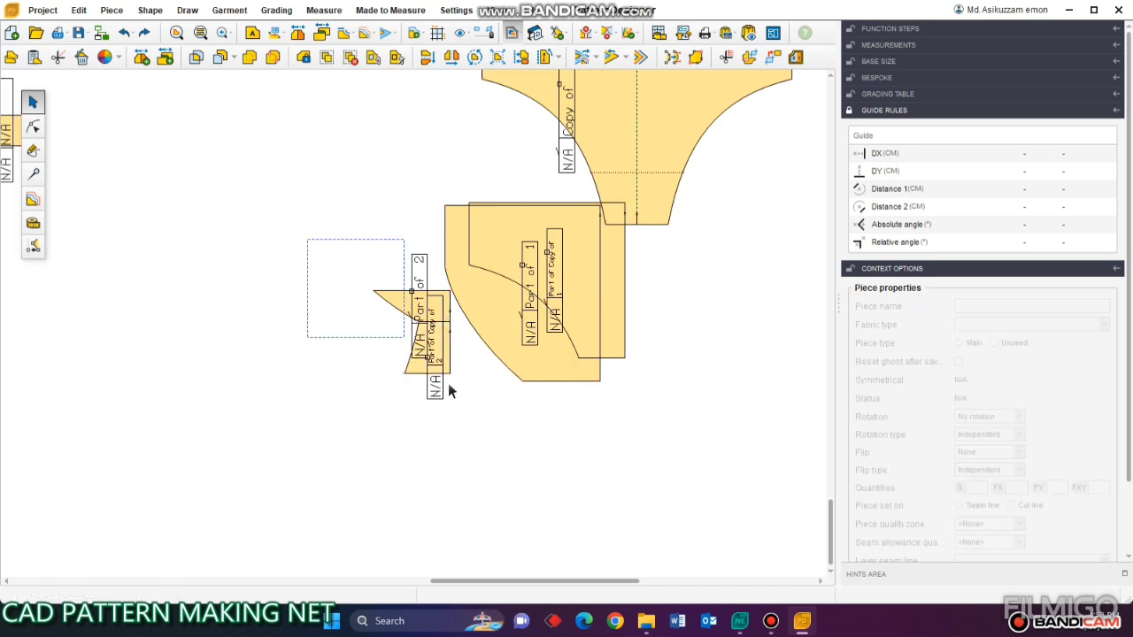
left_click(263, 116)
scroll(486, 328, "up", 2)
scroll(406, 316, "up", 3)
left_click(328, 311)
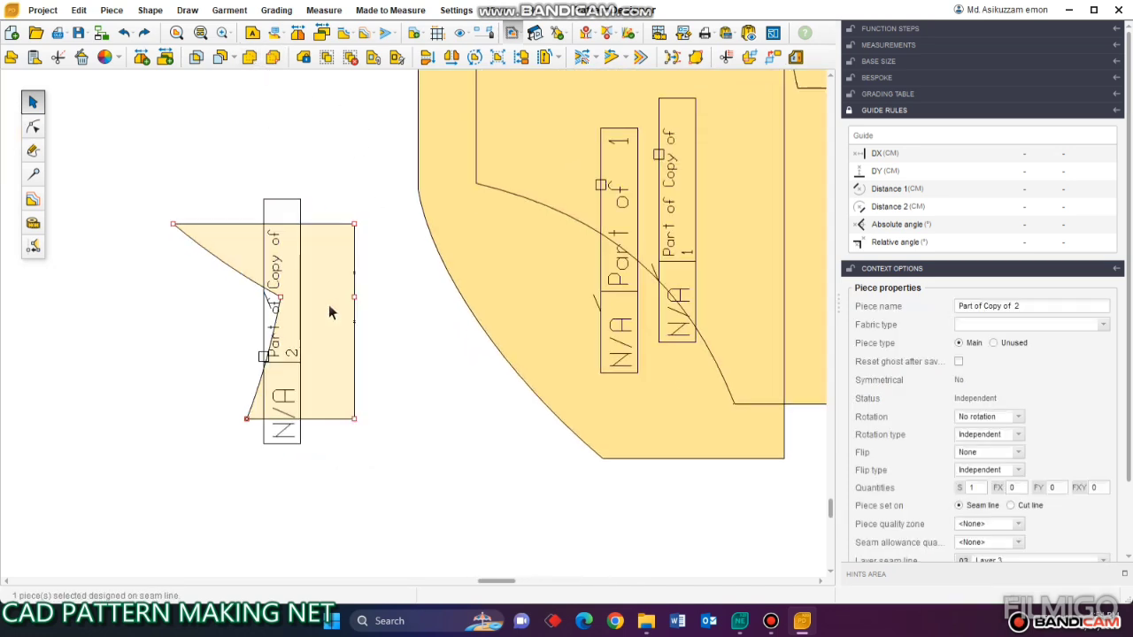
- Unfold Part of Copy of 2 on a symmetry axis along its right edge and move it down-right
left_click(34, 175)
left_click(322, 62)
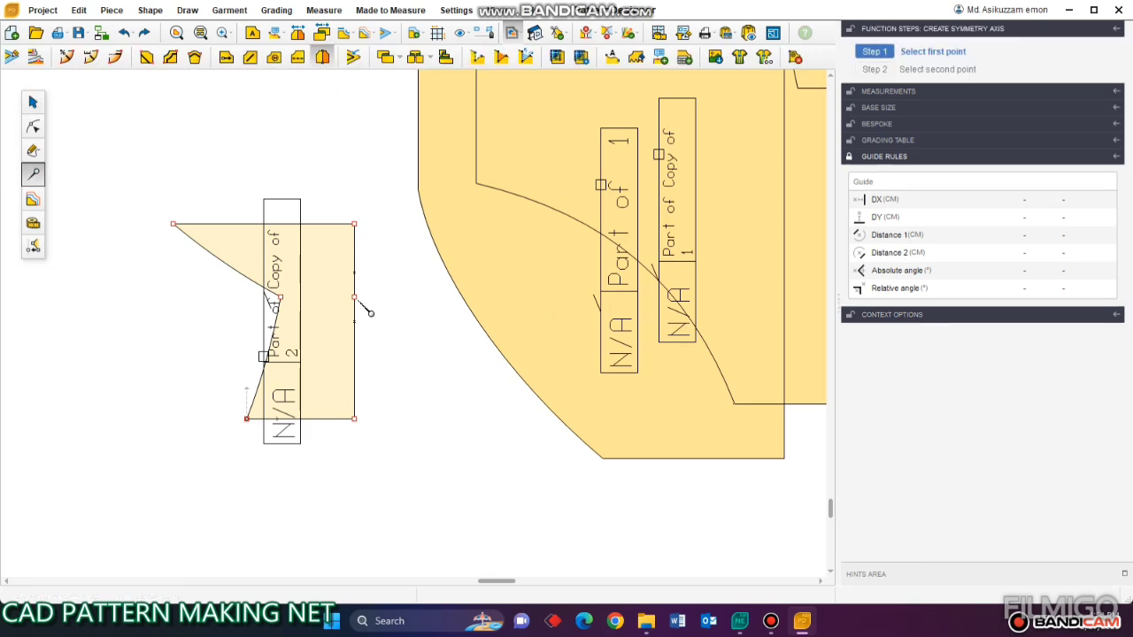
left_click(384, 320)
left_click(33, 102)
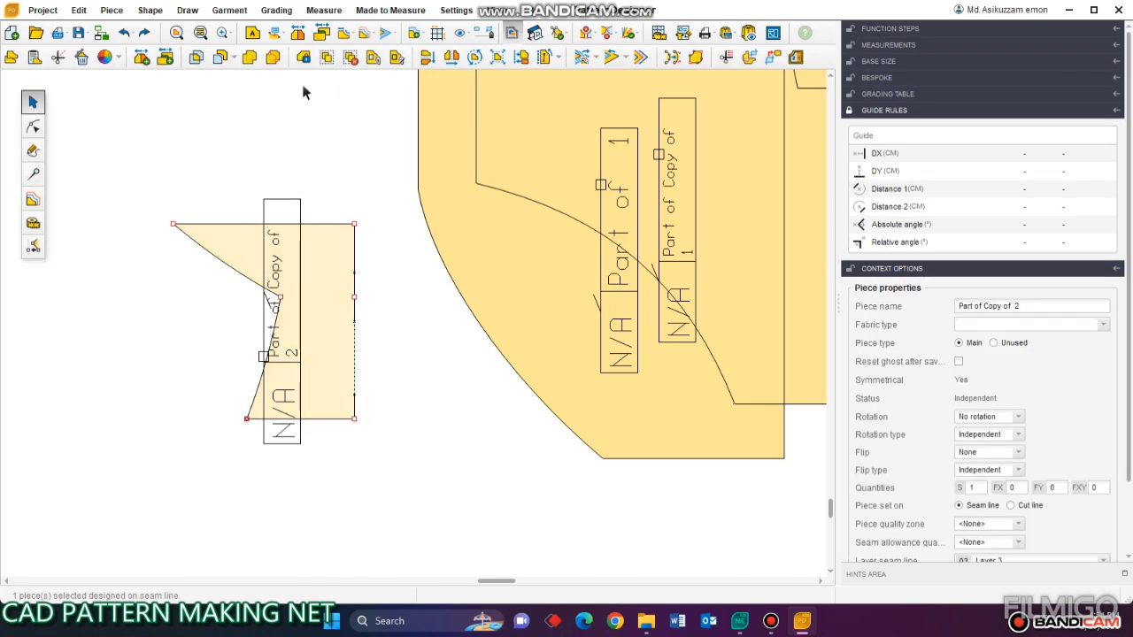
scroll(303, 318, "down", 3)
left_click_drag(303, 321, 382, 449)
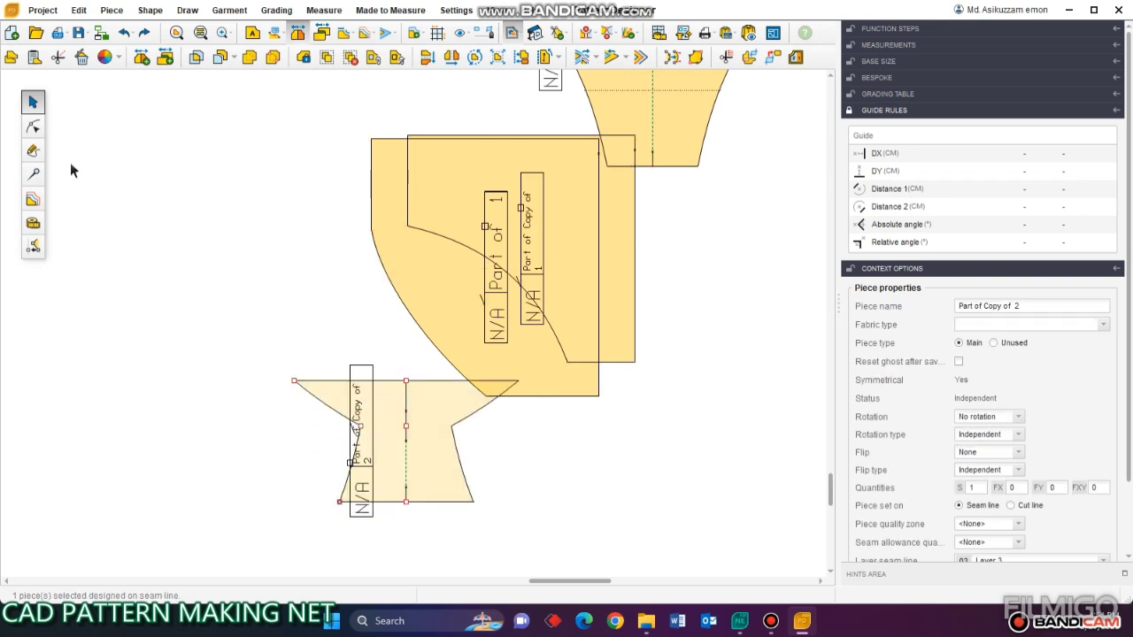
- Shift the two corner points 4 cm to the right with DX 4, correcting a wrong-direction shift
left_click(491, 332)
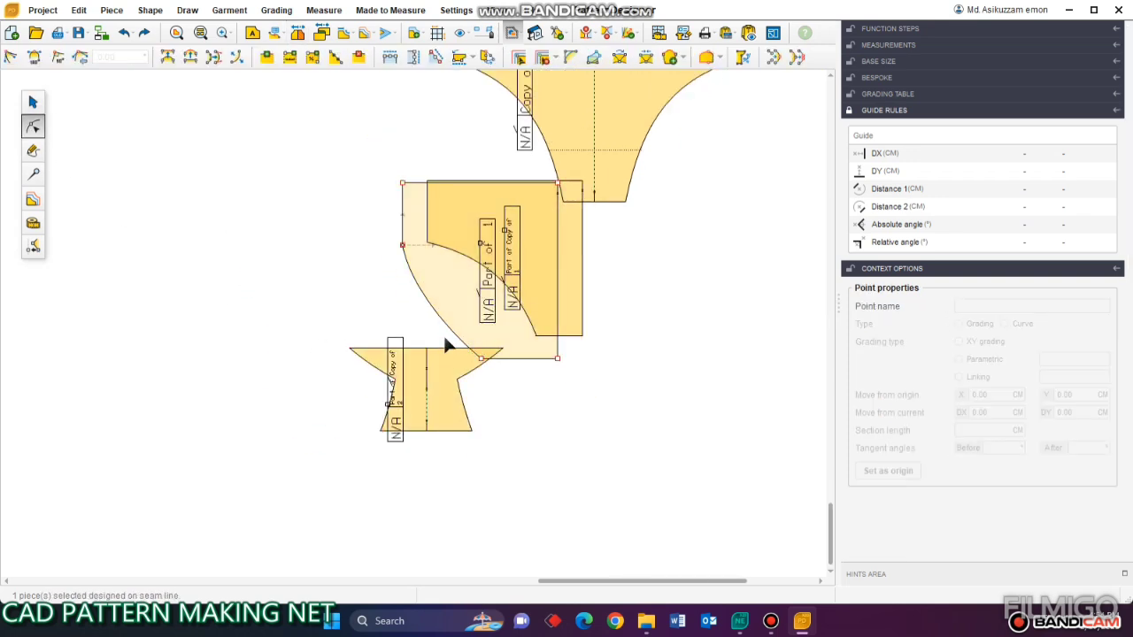
left_click(480, 358)
left_click(350, 348, "shift")
type("-")
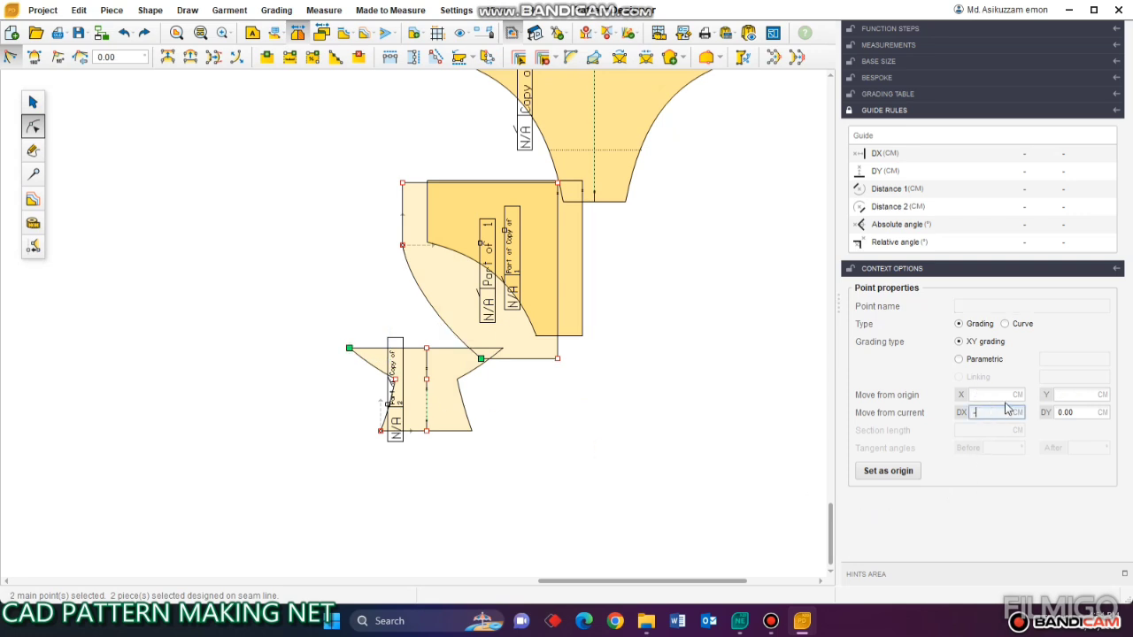
key("Return")
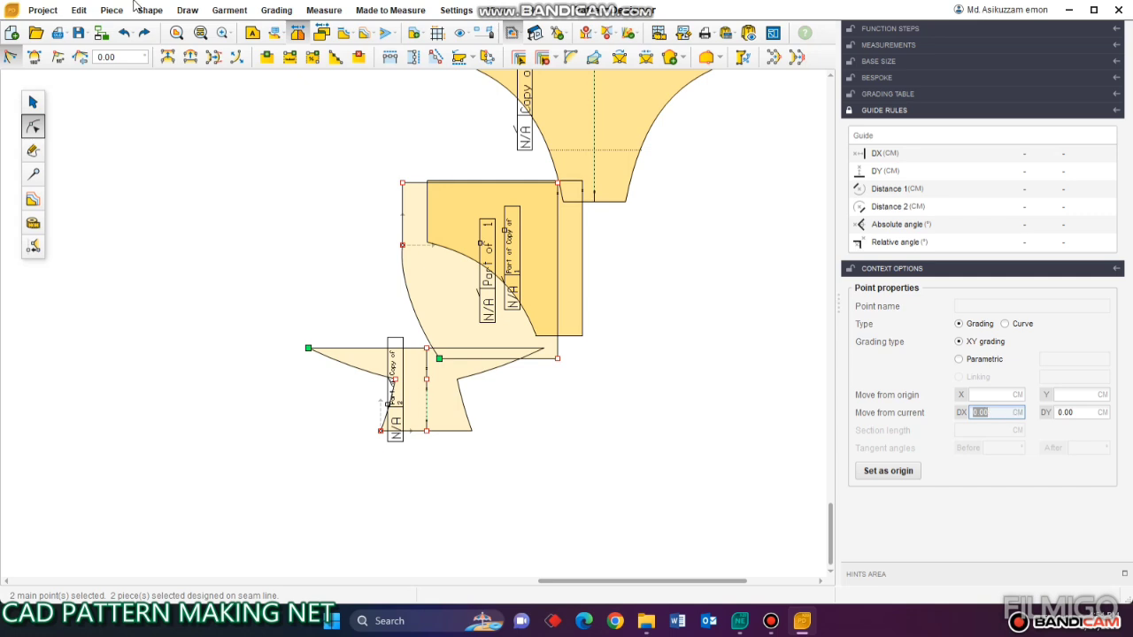
left_click(125, 32)
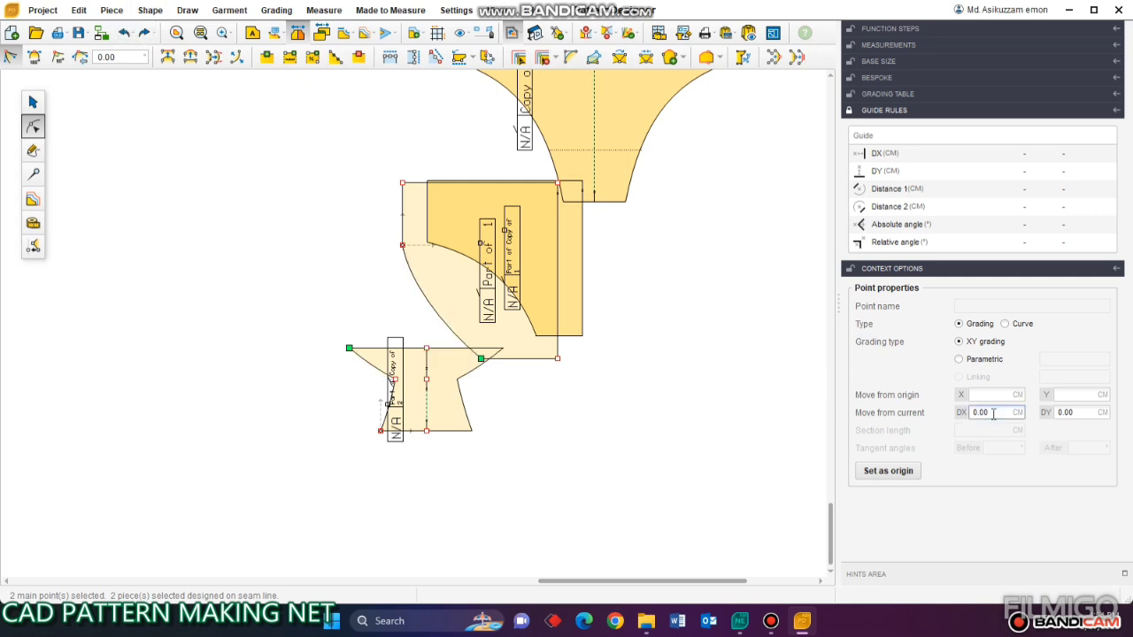
type("4")
key("Return")
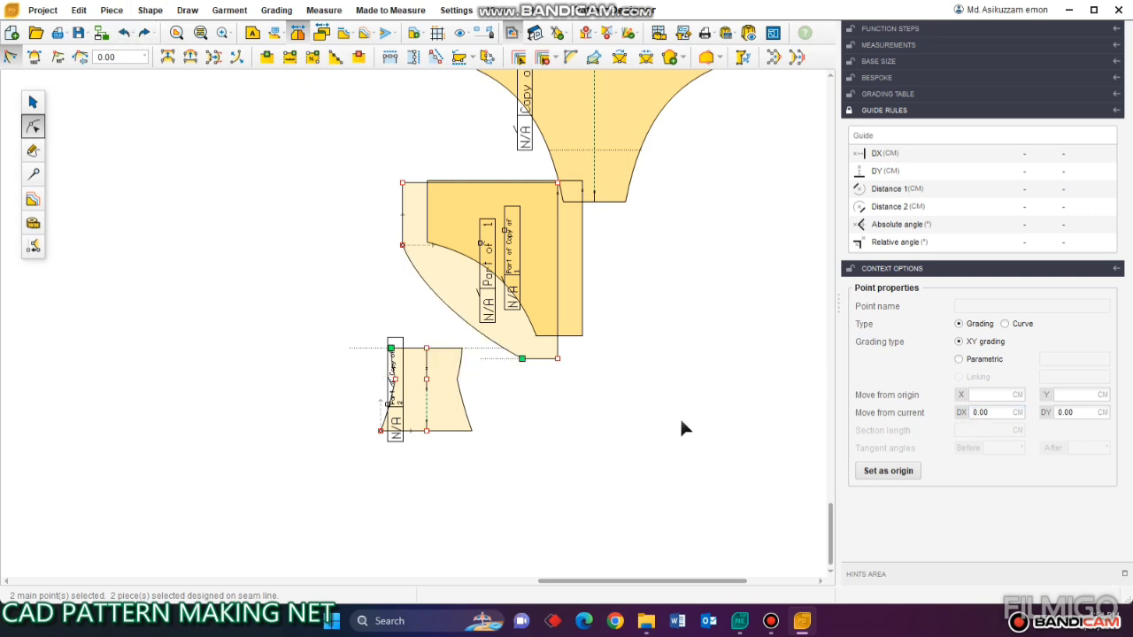
left_click(659, 417)
- Add point 15 on the left-edge segment of the small Part of Copy of 2 piece
left_click(32, 102)
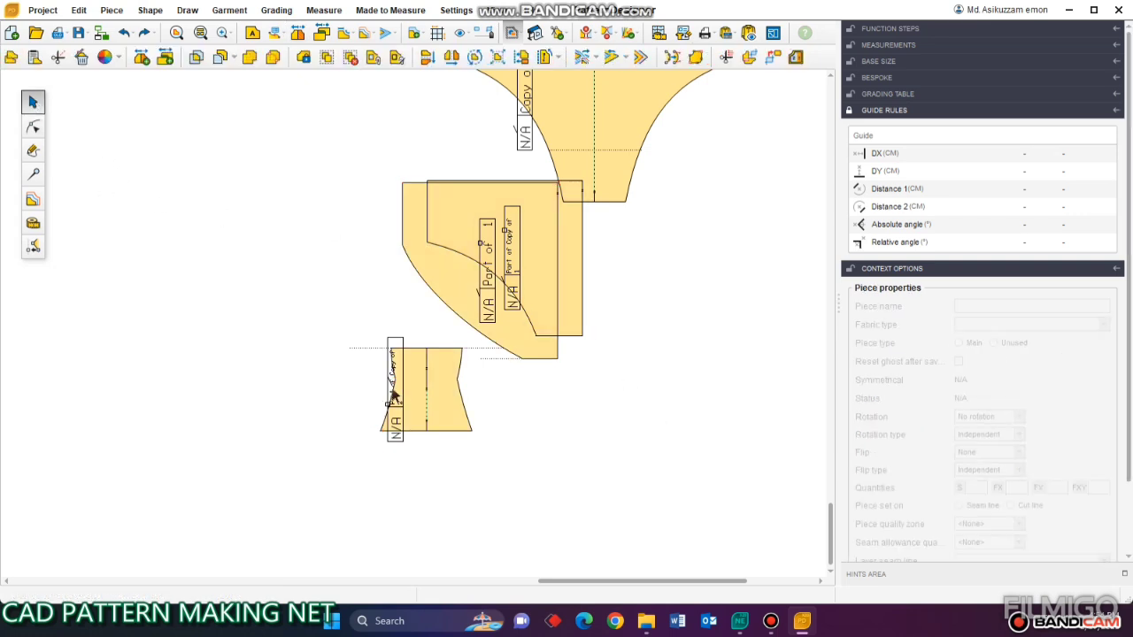
left_click(394, 395)
scroll(356, 380, "up", 2)
left_click(32, 126)
scroll(566, 487, "up", 2)
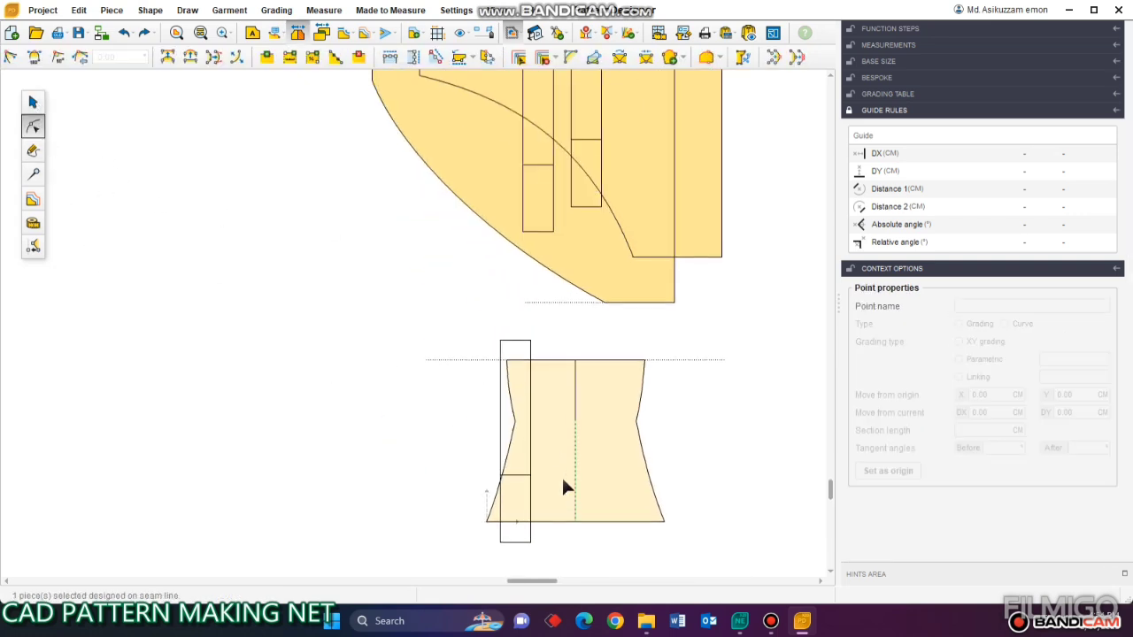
scroll(566, 487, "up", 2)
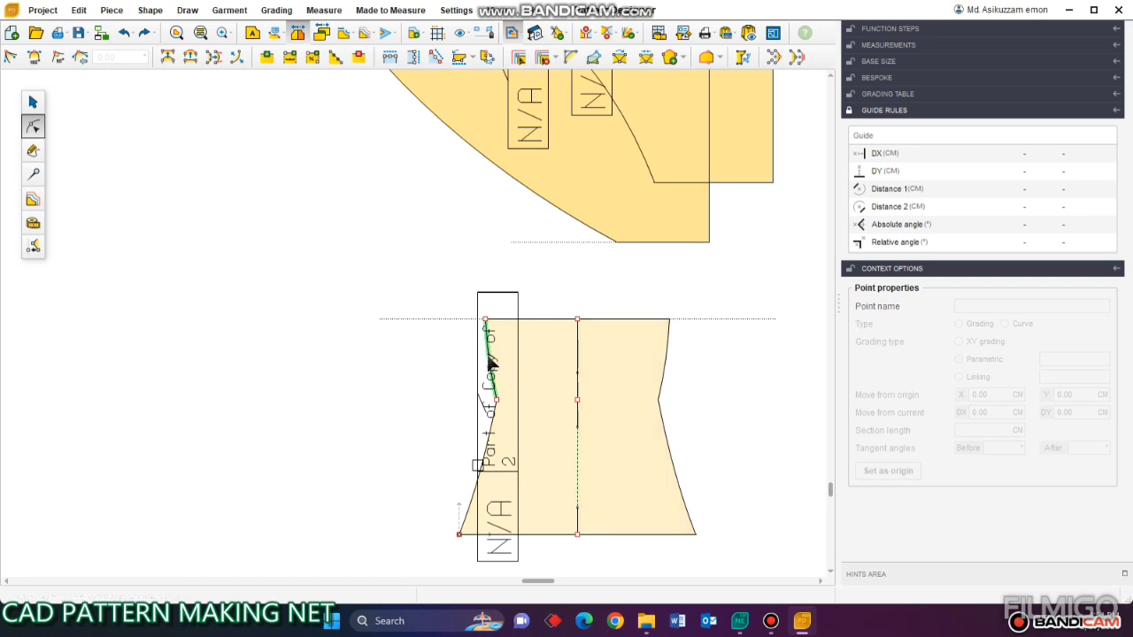
left_click(491, 362)
left_click(496, 400)
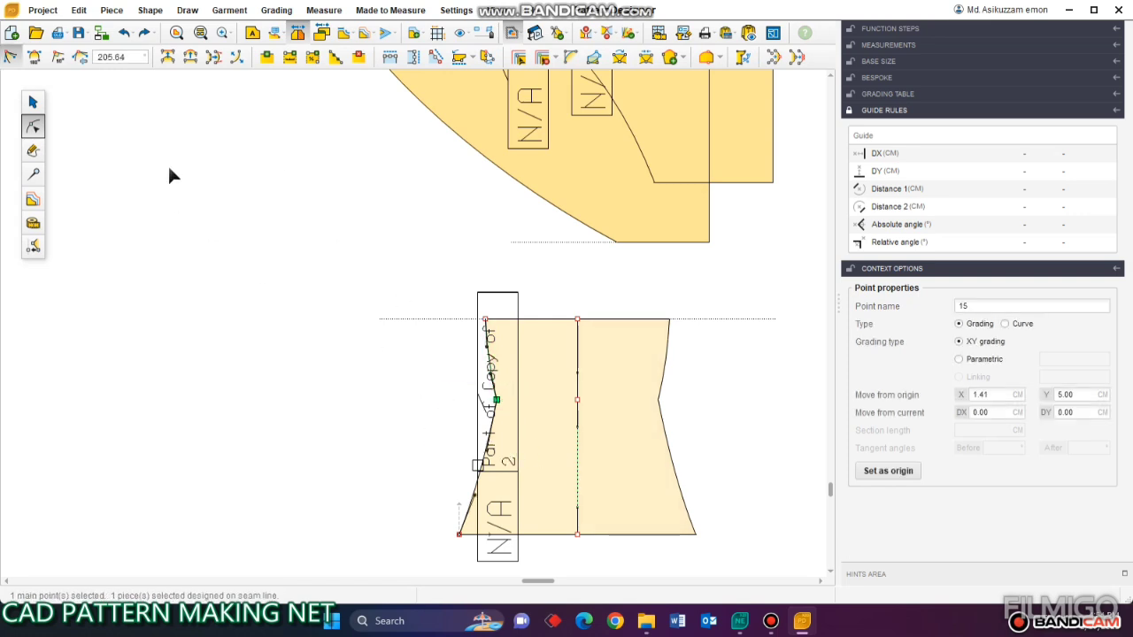
left_click(334, 312)
scroll(333, 313, "down", 1)
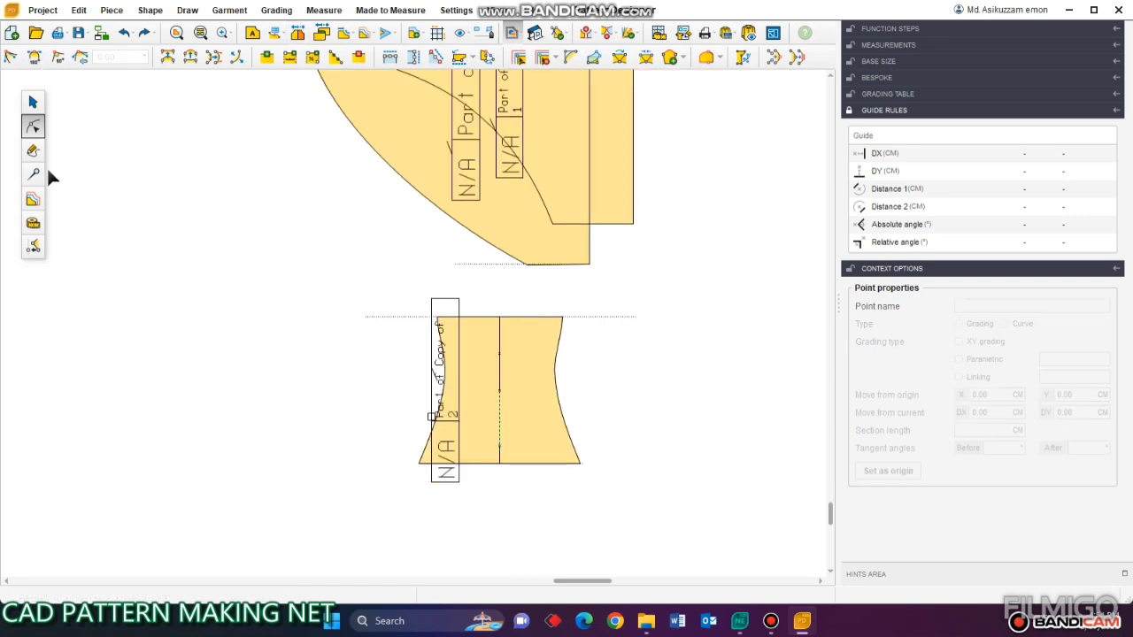
left_click(33, 174)
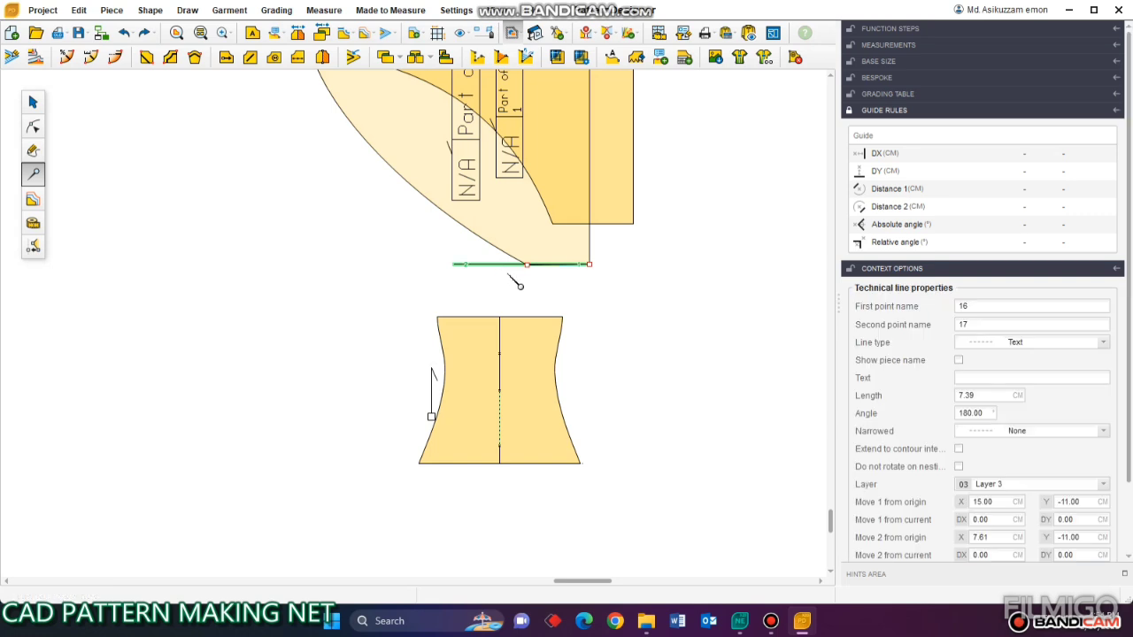
- Align Part of Copy of 1 over Part of 1 and butt the small crotch piece against their bottom edge
scroll(516, 283, "down", 3)
left_click(32, 102)
left_click(405, 215)
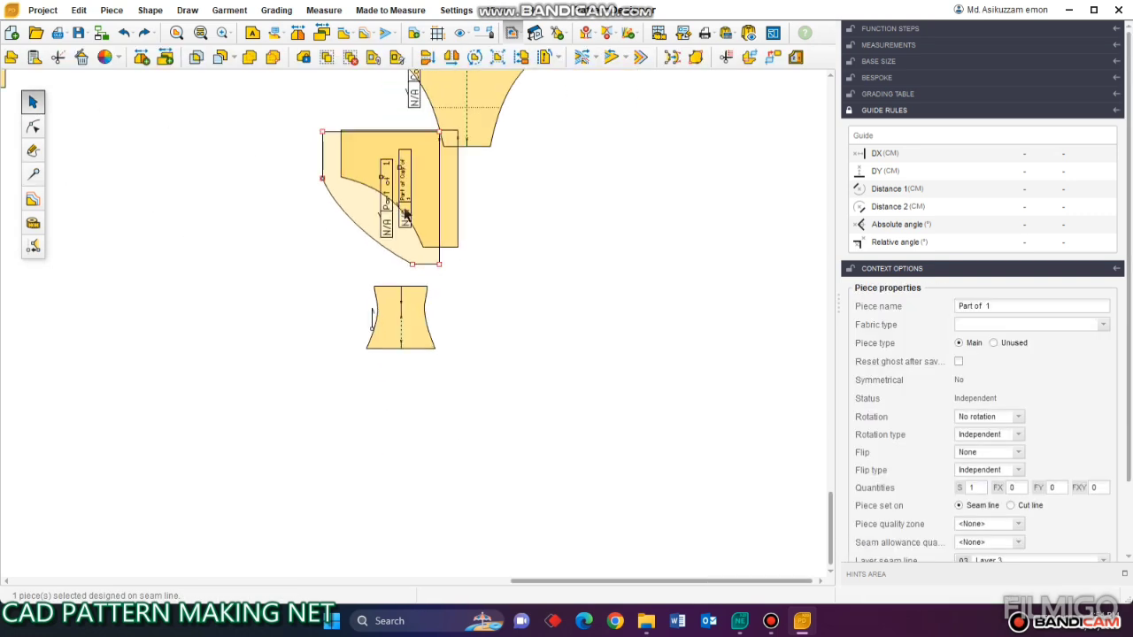
left_click_drag(405, 215, 364, 210)
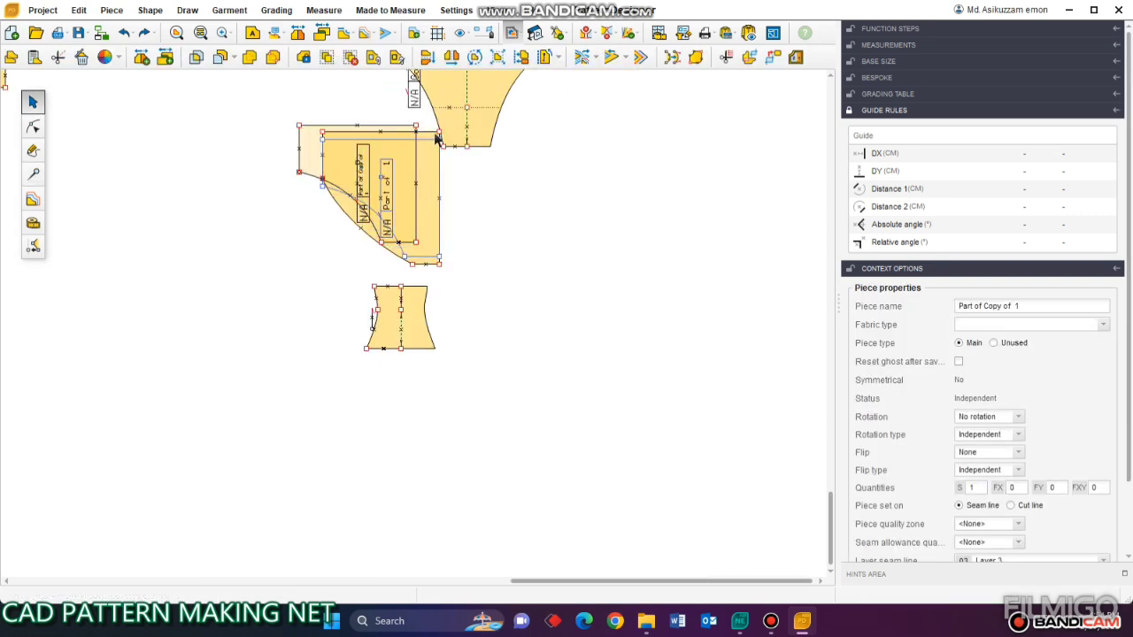
left_click_drag(412, 331, 447, 340)
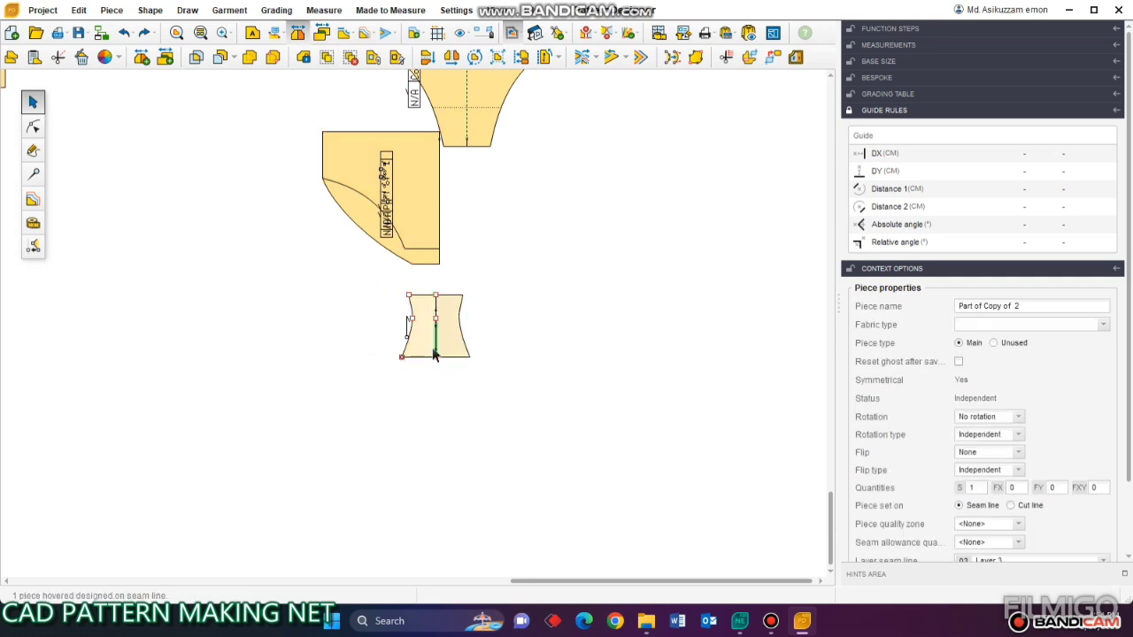
left_click_drag(447, 303, 450, 271)
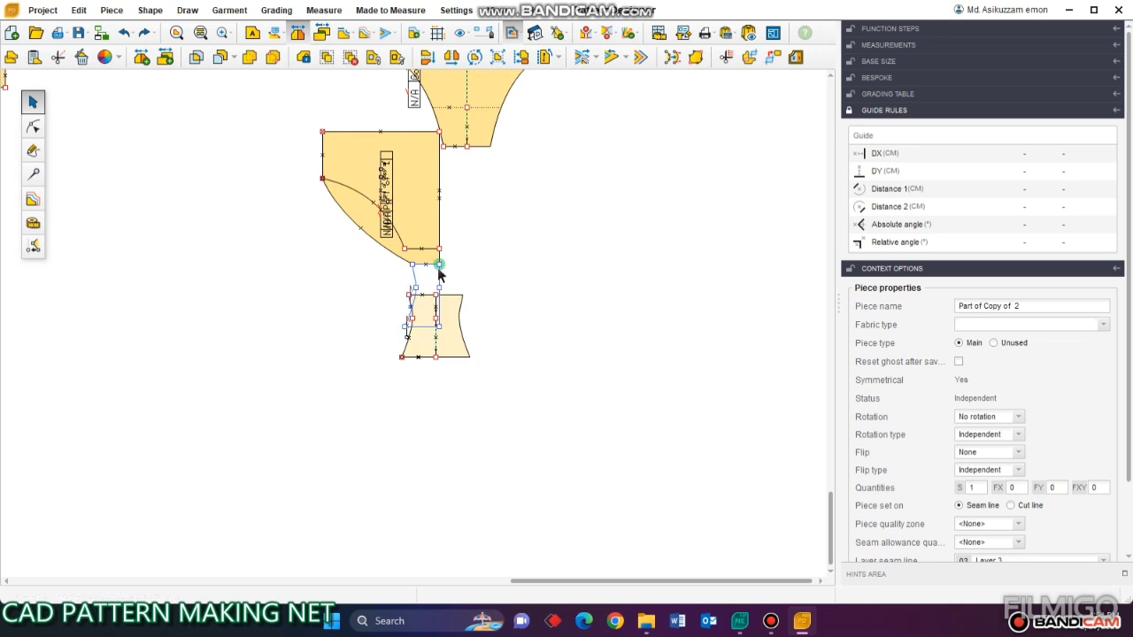
- Straighten the lower piece's left edge by nudging its corner points right, then fold it to its left half
left_click(490, 259)
scroll(429, 238, "up", 2)
left_click(32, 127)
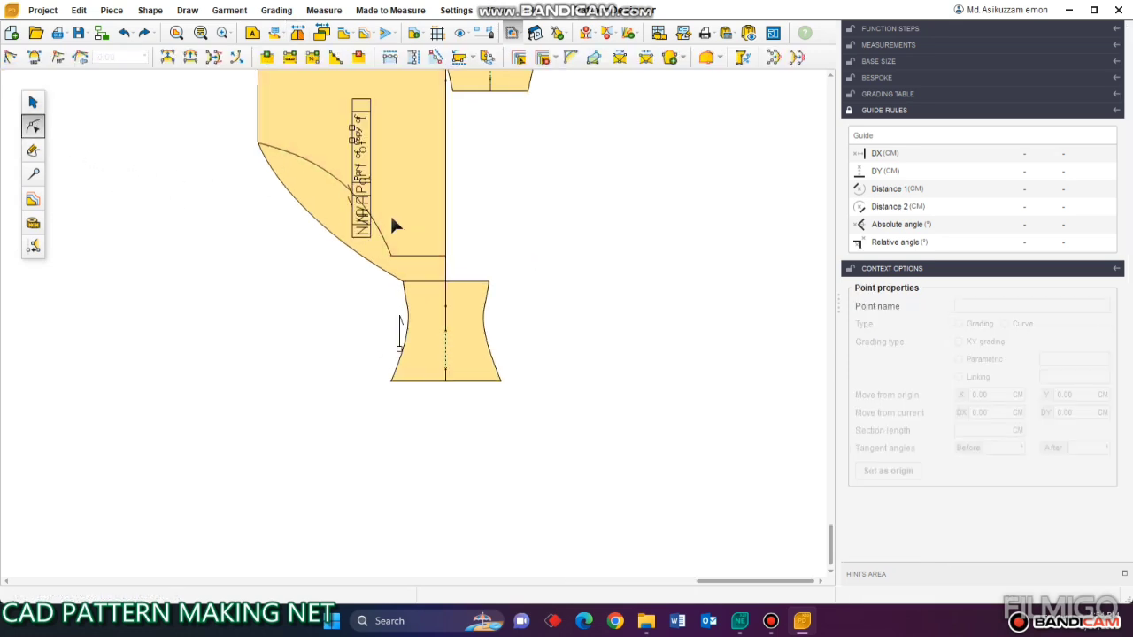
scroll(389, 213, "up", 1)
left_click(390, 268)
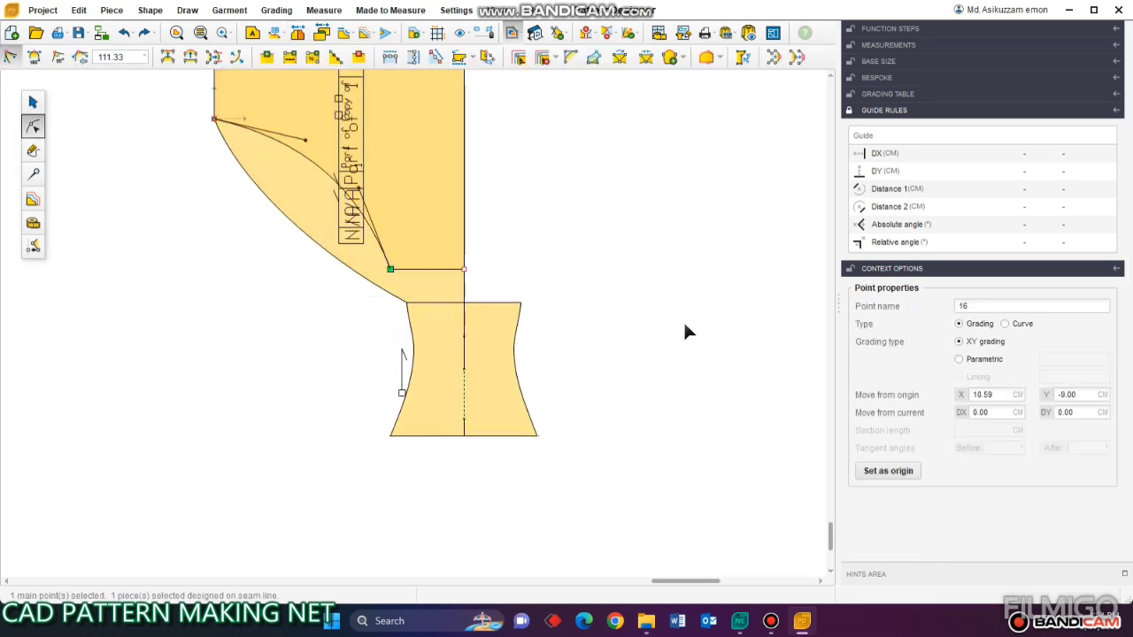
left_click(390, 436, "shift")
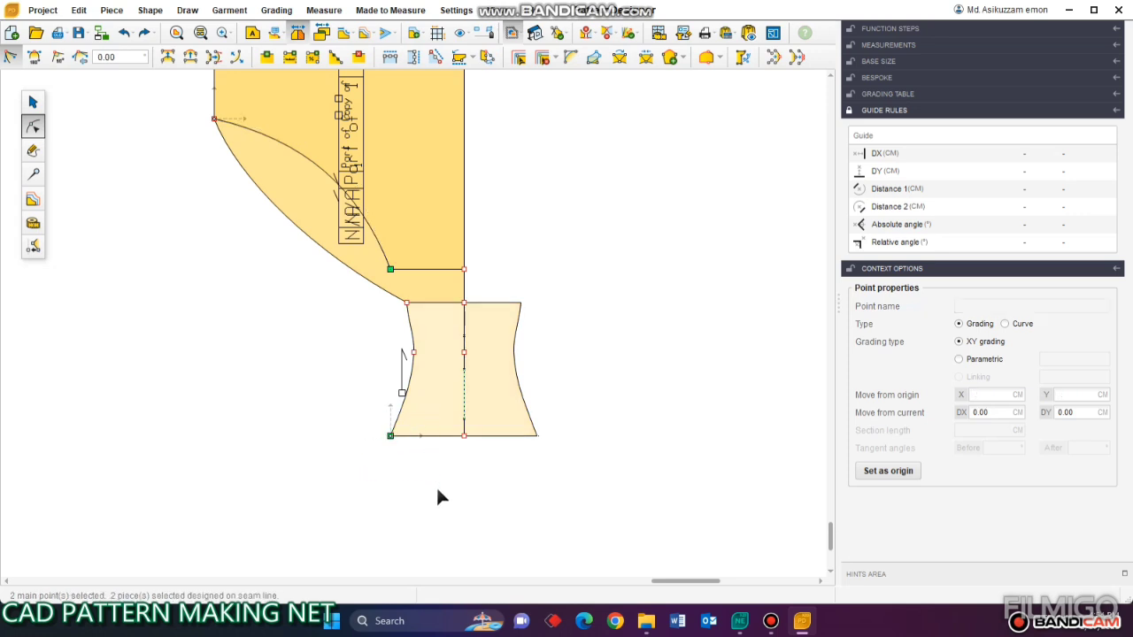
key("Right")
key("Right")
key("Escape")
left_click(419, 372)
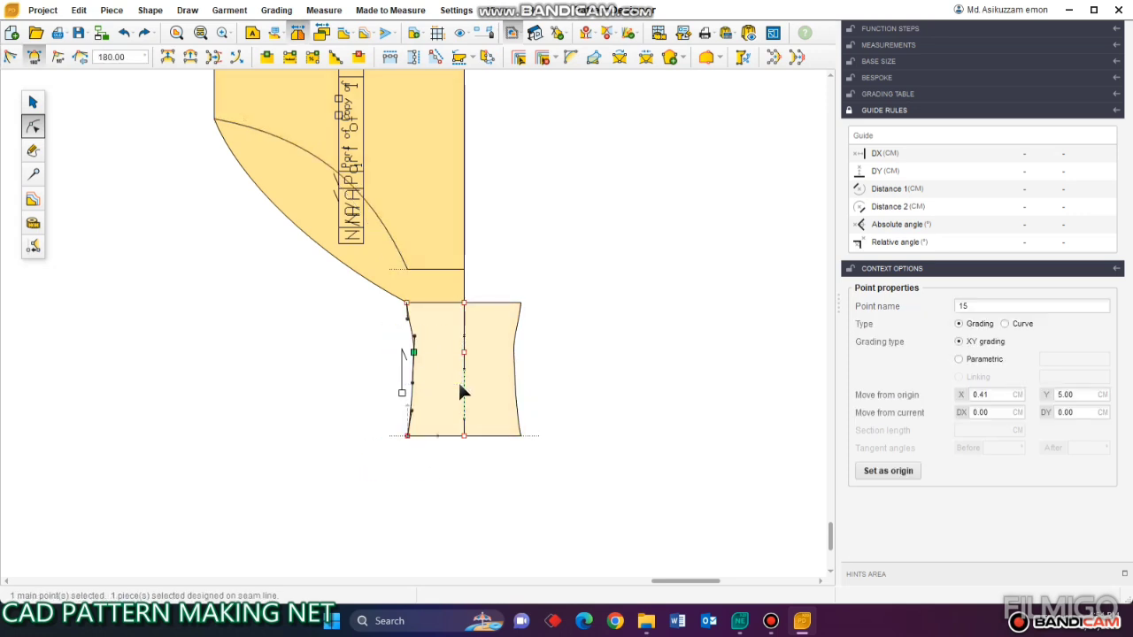
key("Escape")
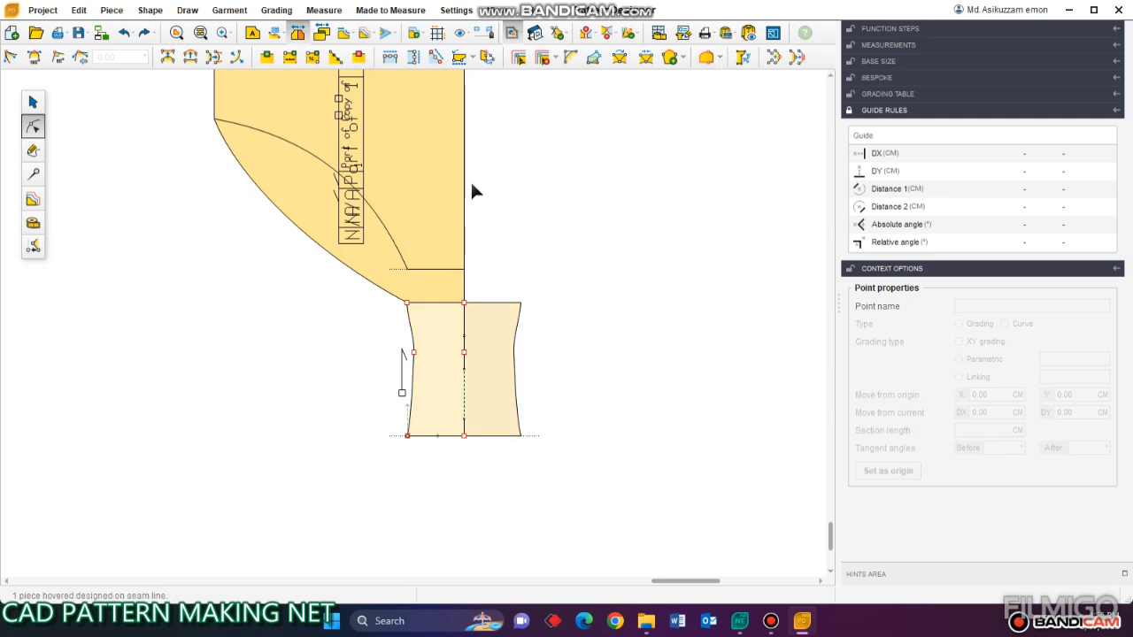
left_click(297, 33)
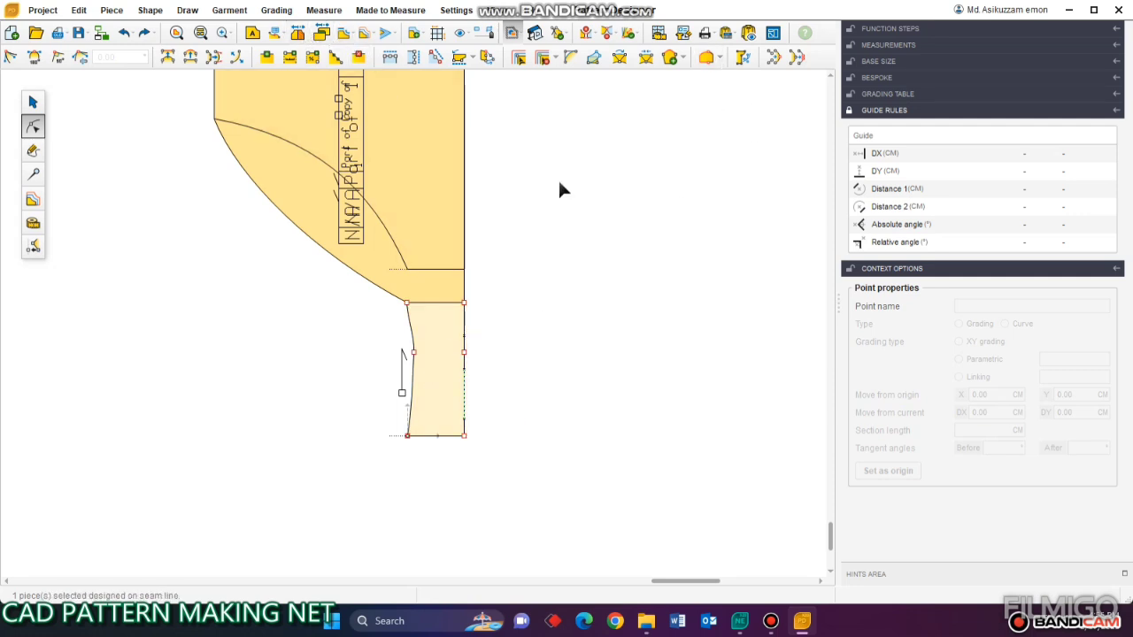
- Declare a projection of the small lower piece using two points and a direction
left_click(460, 324)
left_click(718, 58)
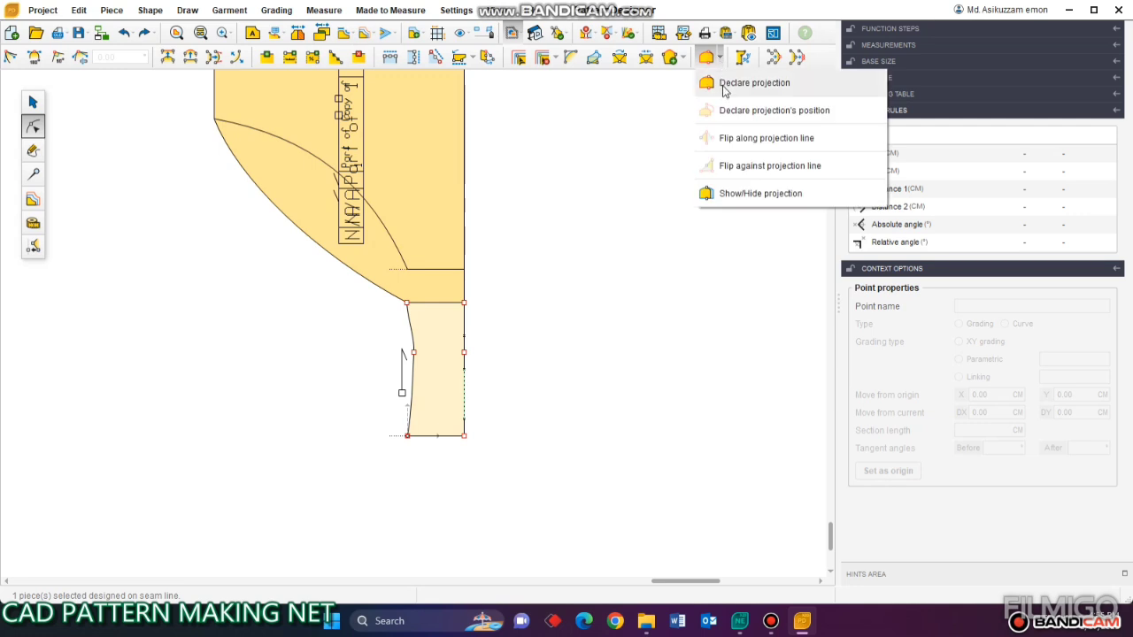
left_click(724, 84)
left_click(413, 352)
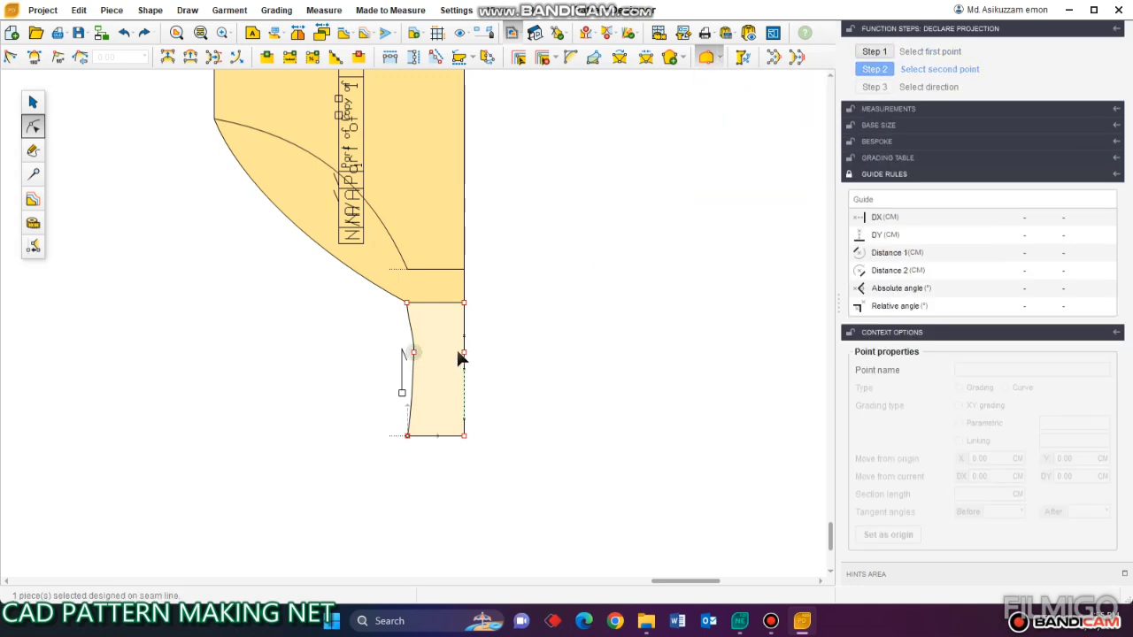
left_click(464, 352)
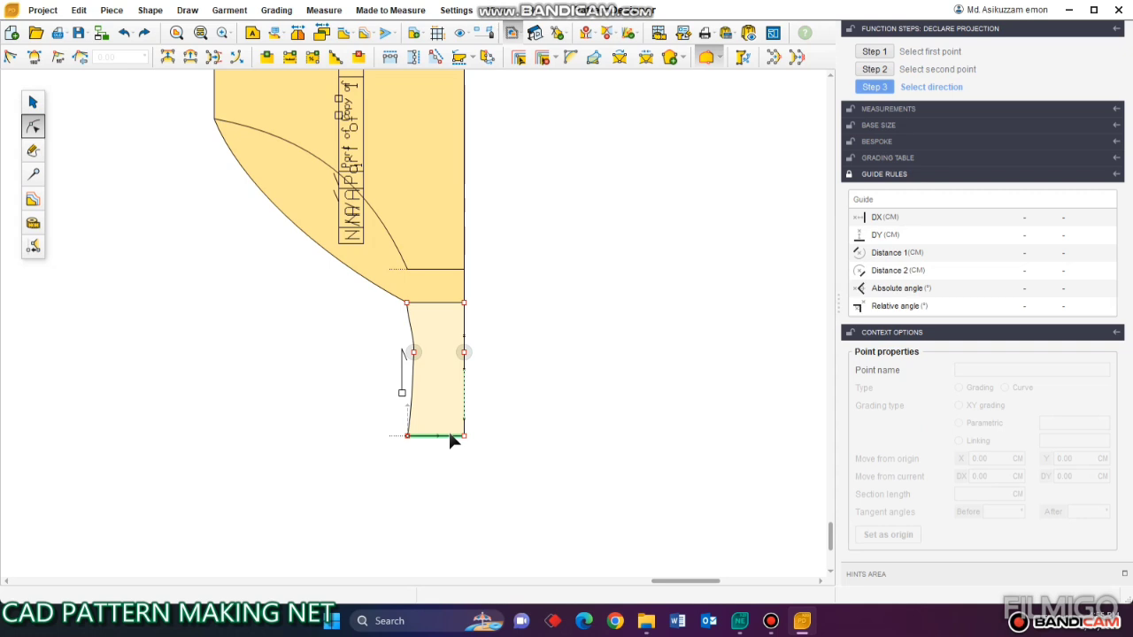
left_click(450, 436)
- Drag the side-seam curve point so the lower edge flows smoothly from the upper piece's curve
scroll(511, 336, "up", 2)
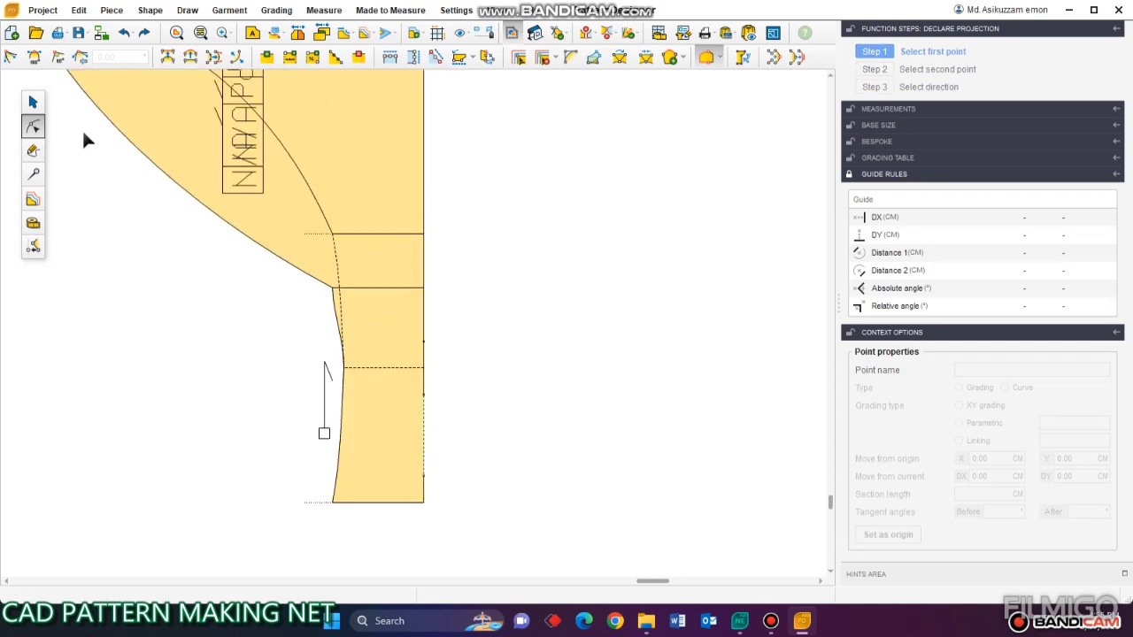
scroll(389, 305, "up", 2)
left_click(297, 281)
scroll(310, 324, "up", 1)
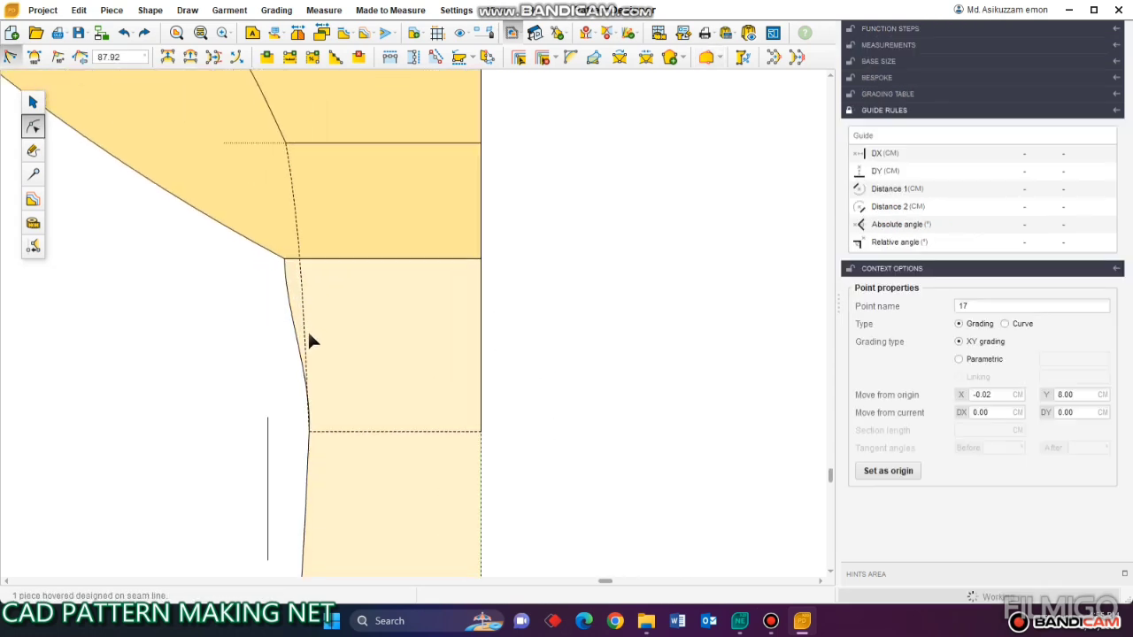
scroll(307, 326, "up", 1)
left_click_drag(275, 312, 294, 280)
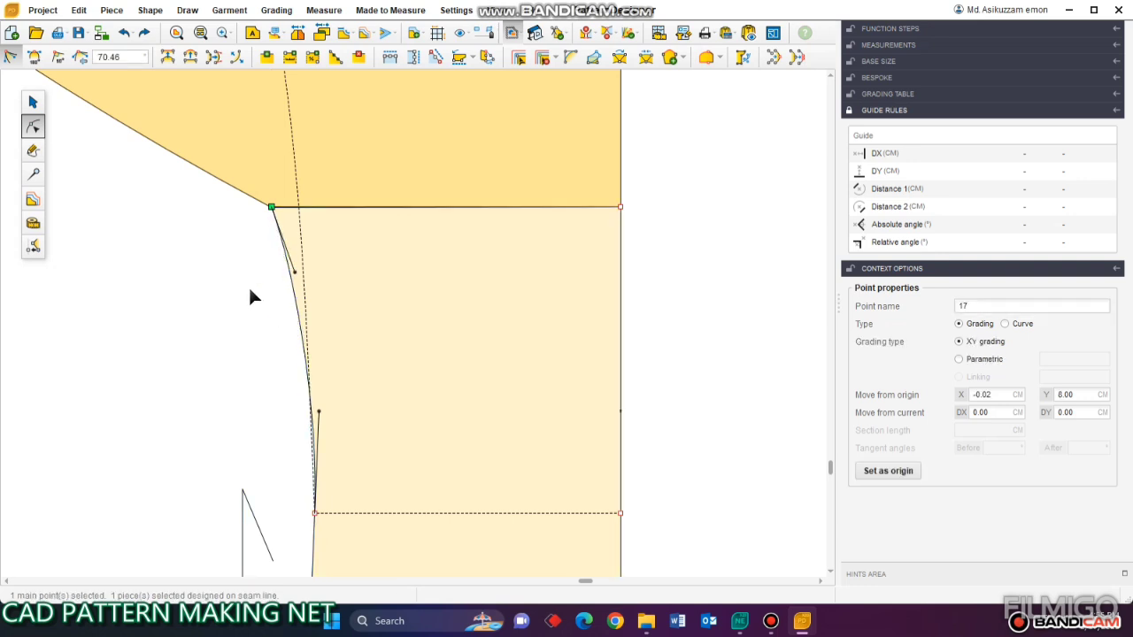
scroll(351, 384, "down", 1)
scroll(272, 367, "up", 1)
scroll(273, 367, "up", 1)
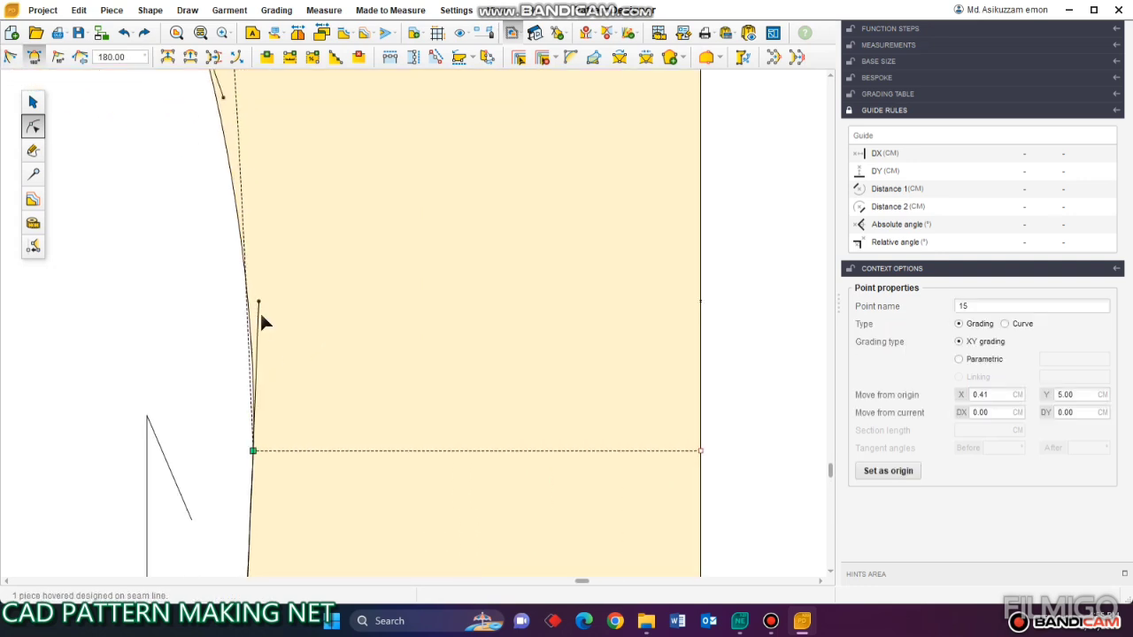
left_click(252, 311)
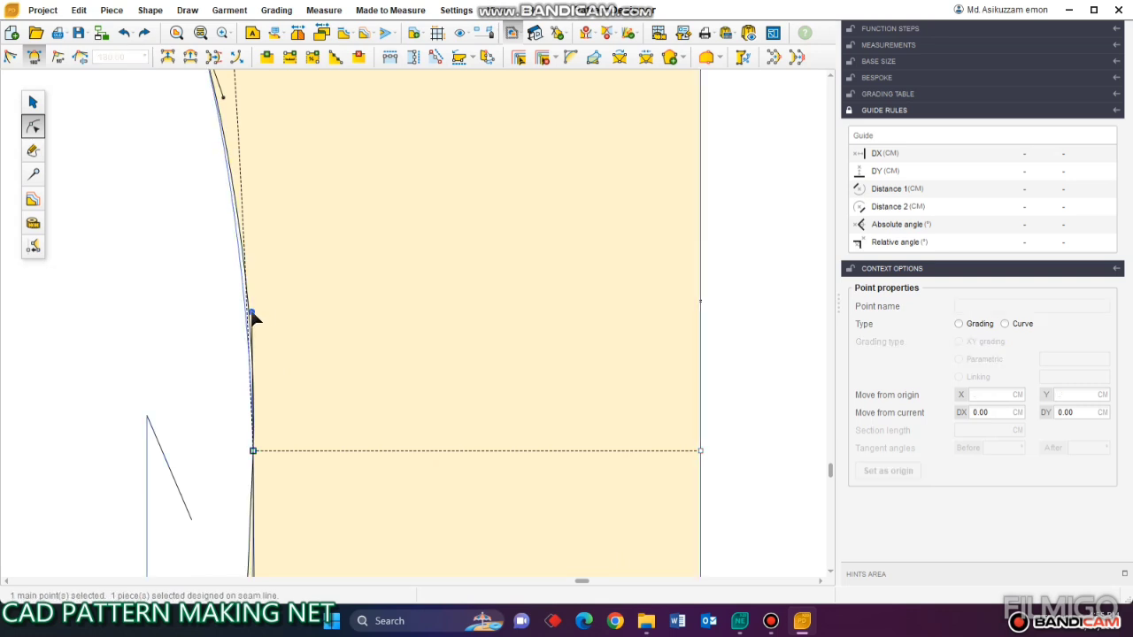
scroll(361, 317, "down", 1)
scroll(361, 317, "down", 2)
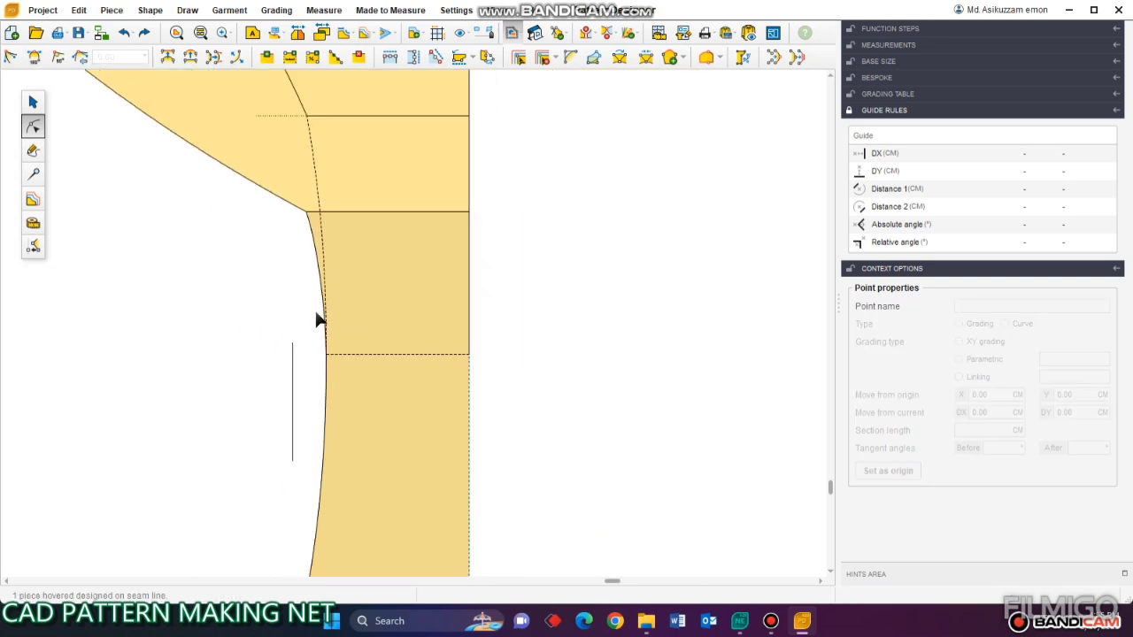
scroll(316, 316, "down", 2)
left_click(256, 209)
scroll(450, 374, "down", 1)
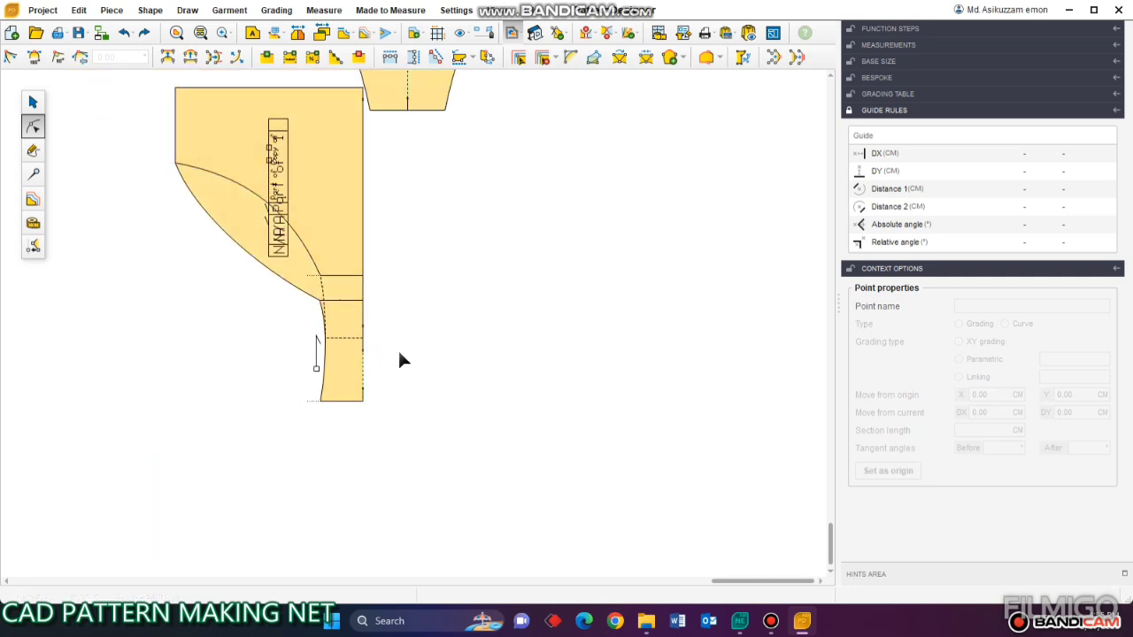
scroll(310, 269, "up", 1)
- Set the piece's centre edge as a symmetry axis
left_click(33, 101)
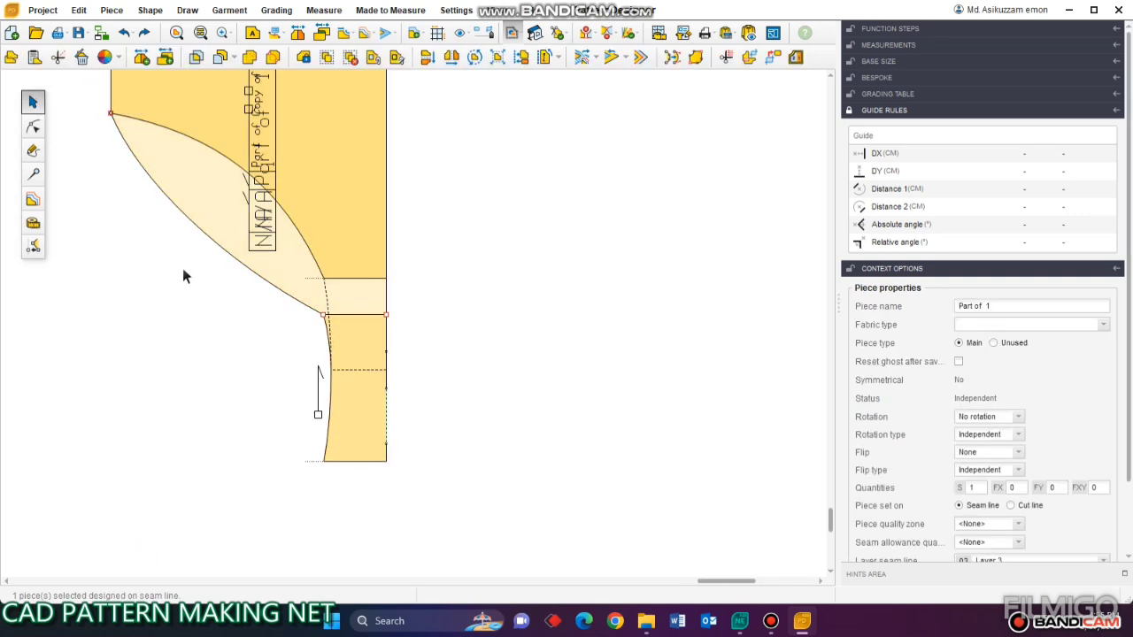
scroll(182, 268, "down", 2)
left_click(33, 173)
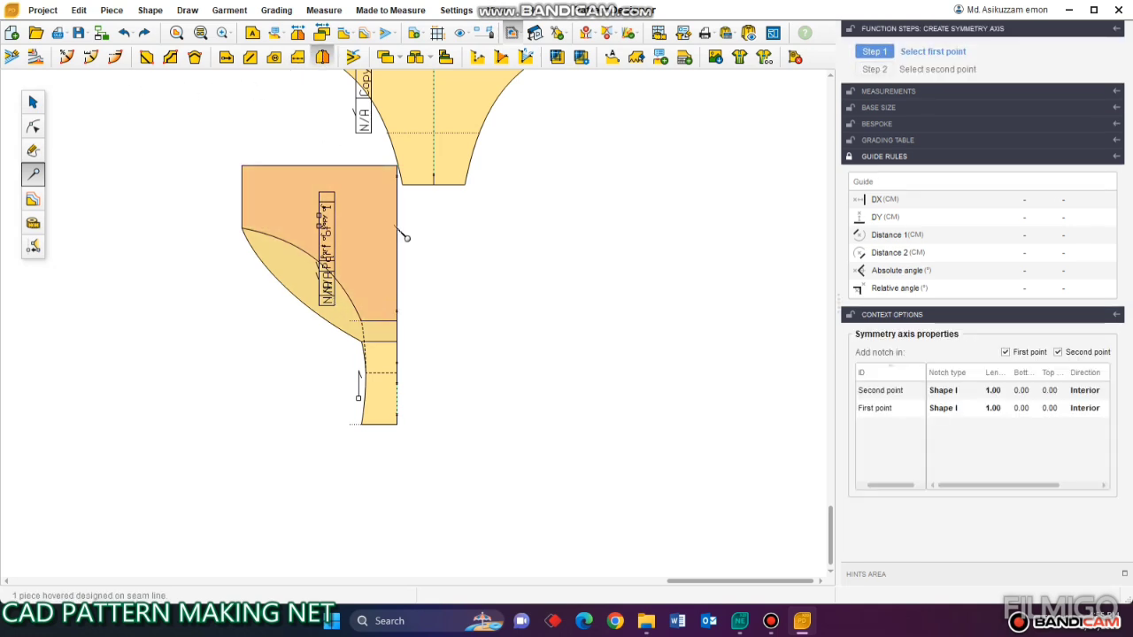
left_click(399, 260)
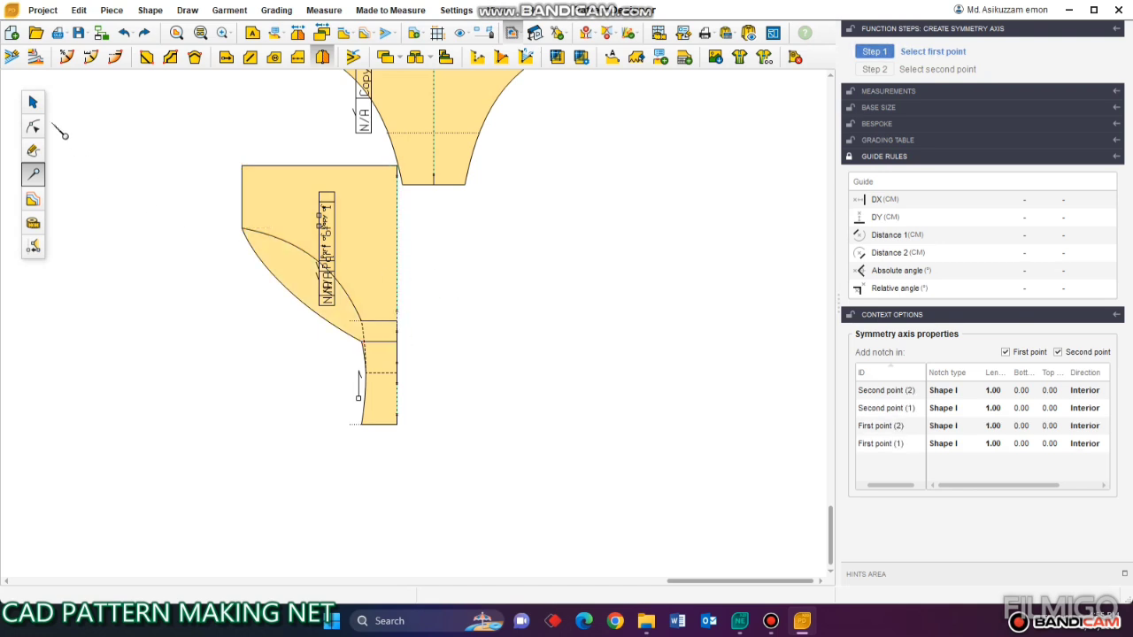
scroll(288, 341, "down", 2)
key("Escape")
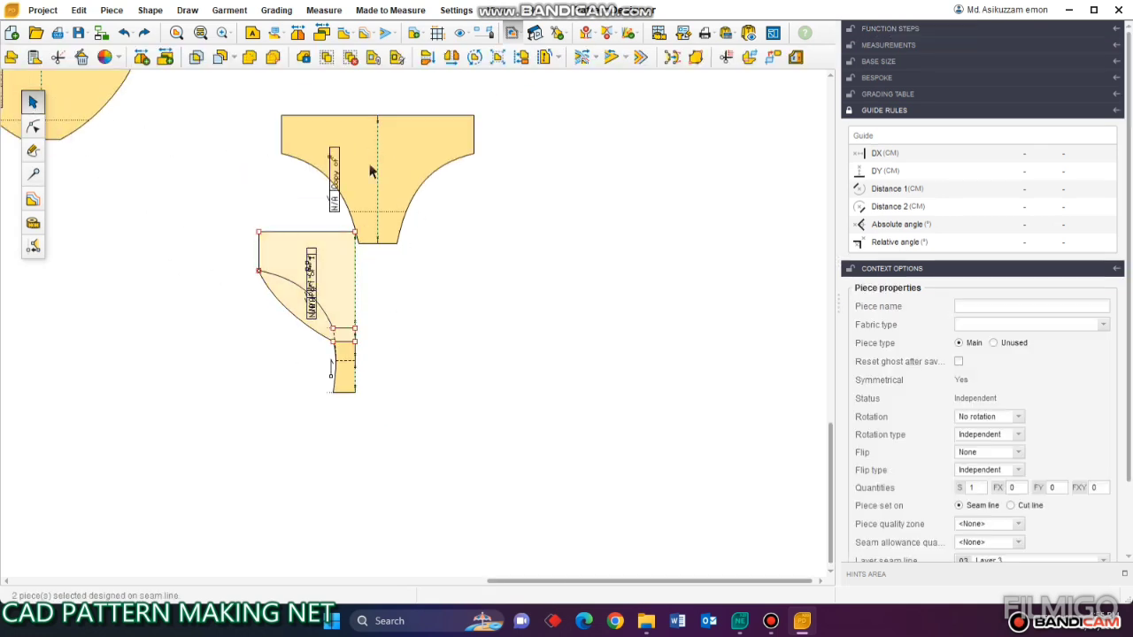
- Move the upper piece off to the right and unfold the left piece with its lower part
left_click_drag(374, 172, 710, 237)
left_click(237, 174)
left_click_drag(268, 221, 522, 507)
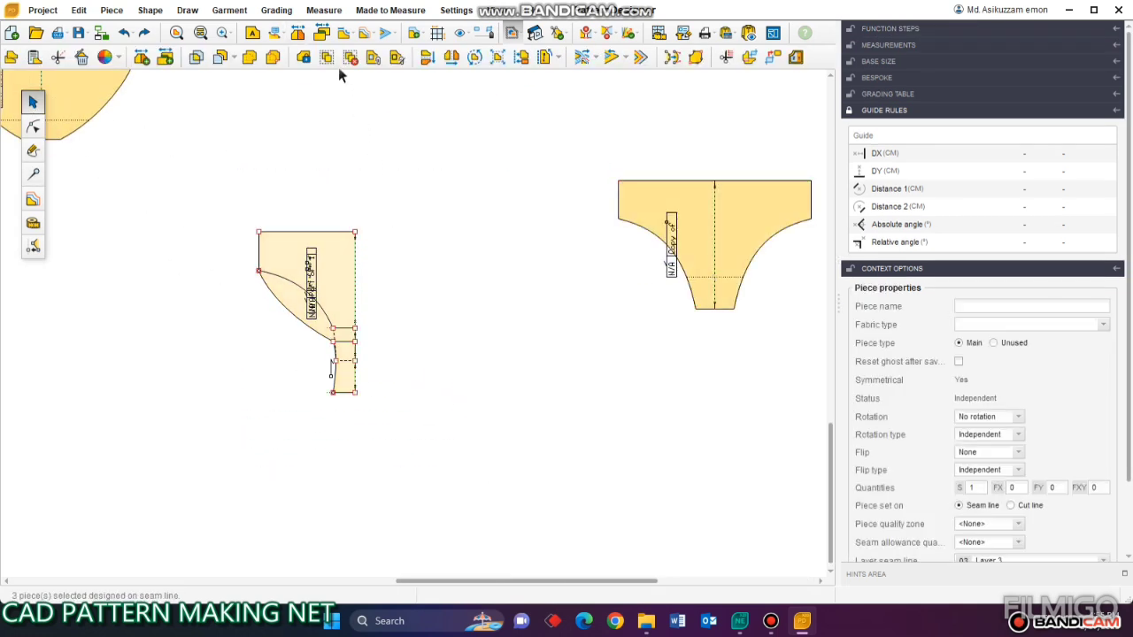
left_click(299, 33)
scroll(379, 316, "up", 2)
scroll(310, 376, "up", 2)
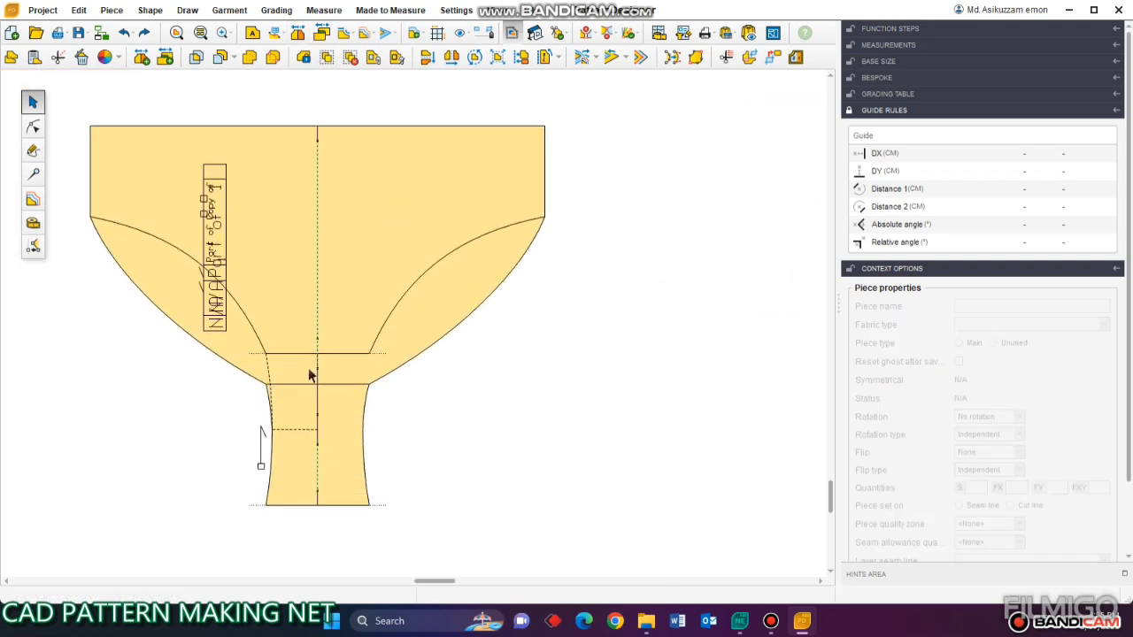
- Add a technical line across the join and along the gusset's bottom edge
left_click(32, 174)
left_click(268, 362)
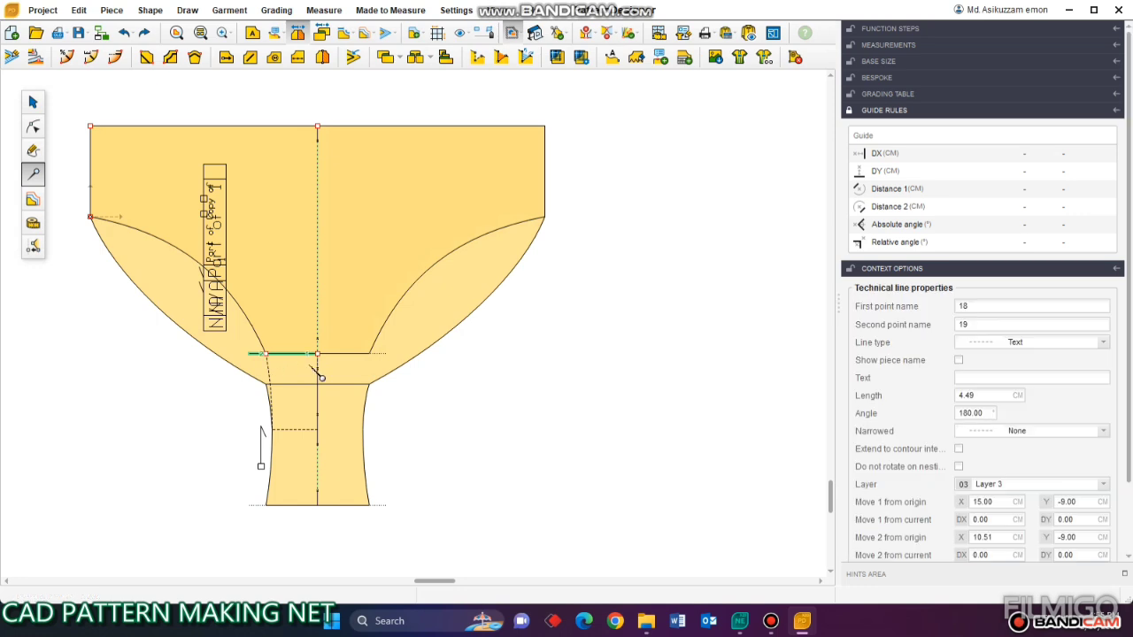
left_click(257, 509)
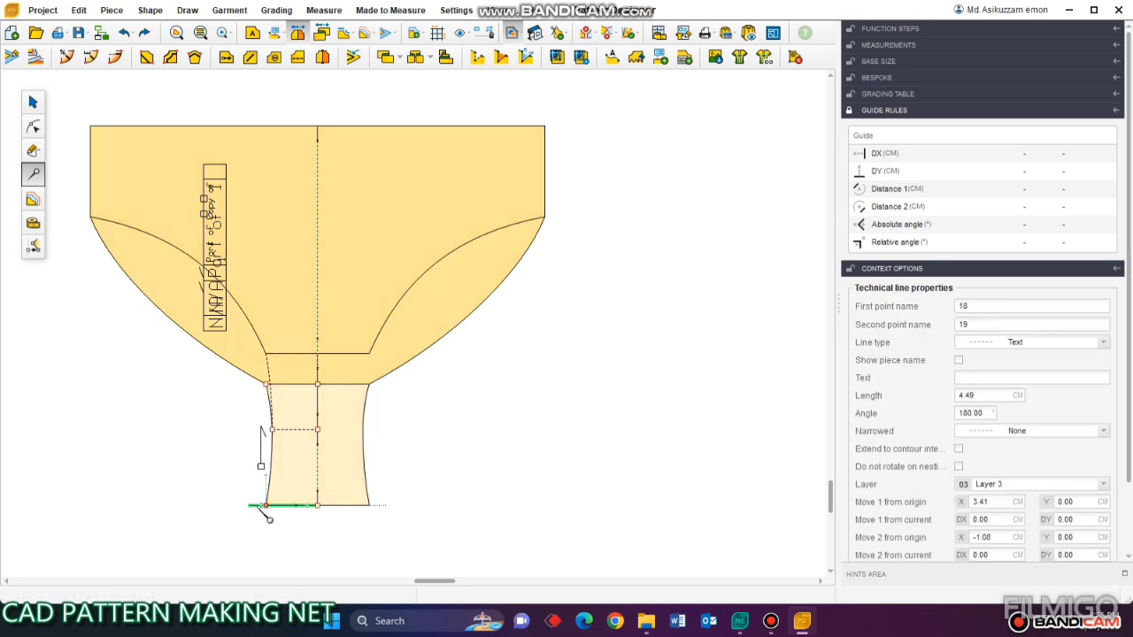
left_click(76, 127)
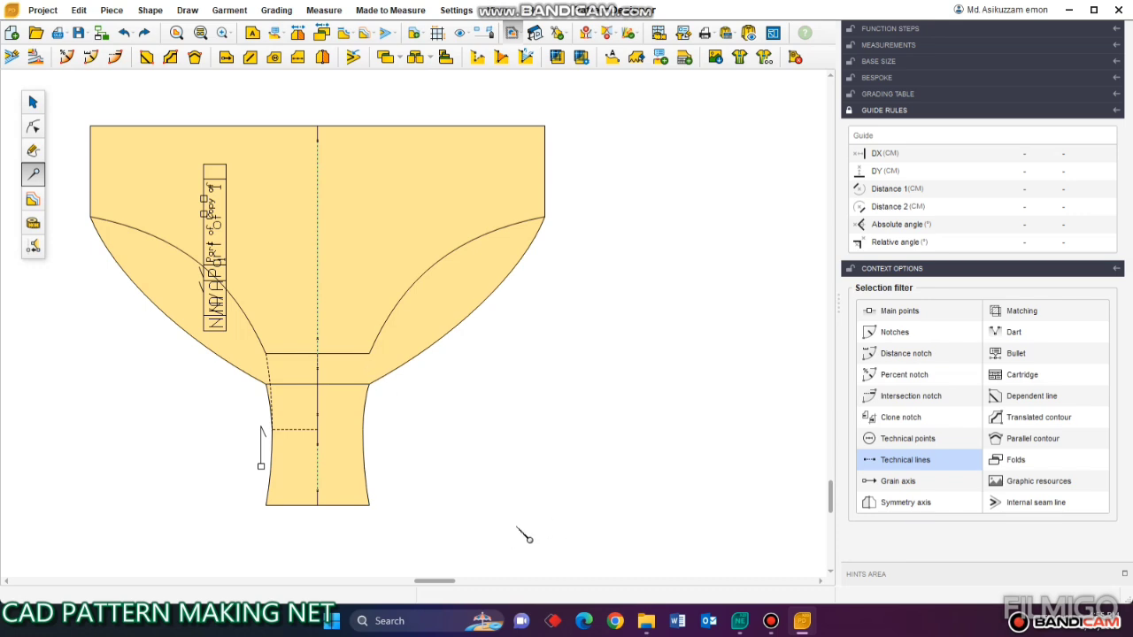
- Reposition the gusset's grain axis and extract the gusset as a separate piece
scroll(330, 481, "up", 3)
left_click_drag(226, 430, 287, 440)
scroll(456, 423, "down", 2)
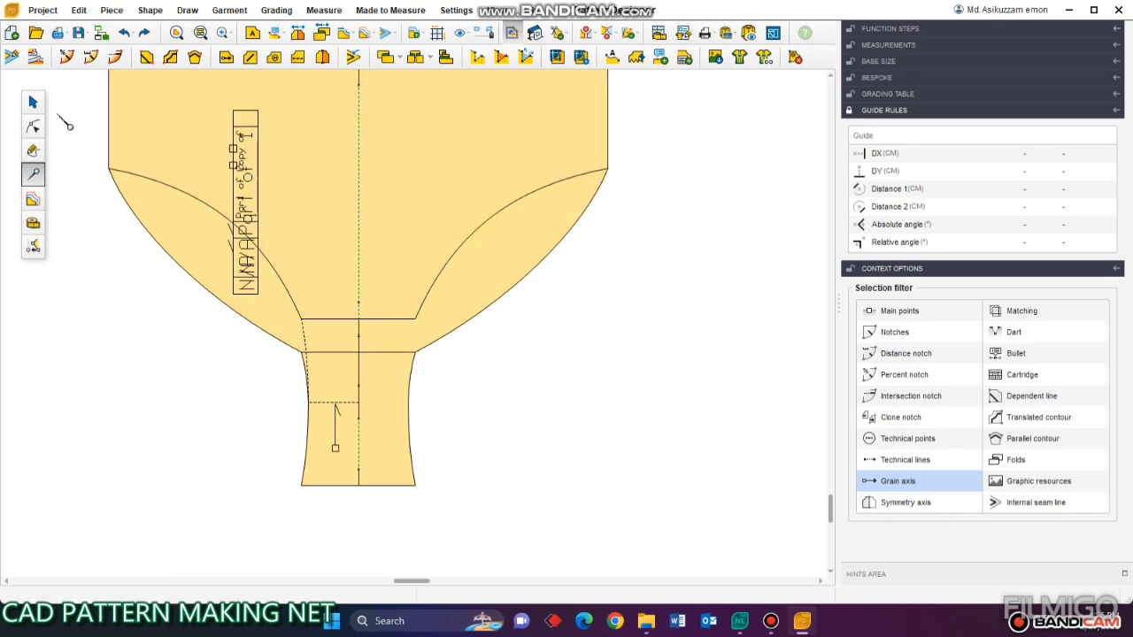
key("Escape")
left_click(309, 335)
- Place the gusset aside and add seam allowances around both the front and gusset pieces
left_click(447, 420)
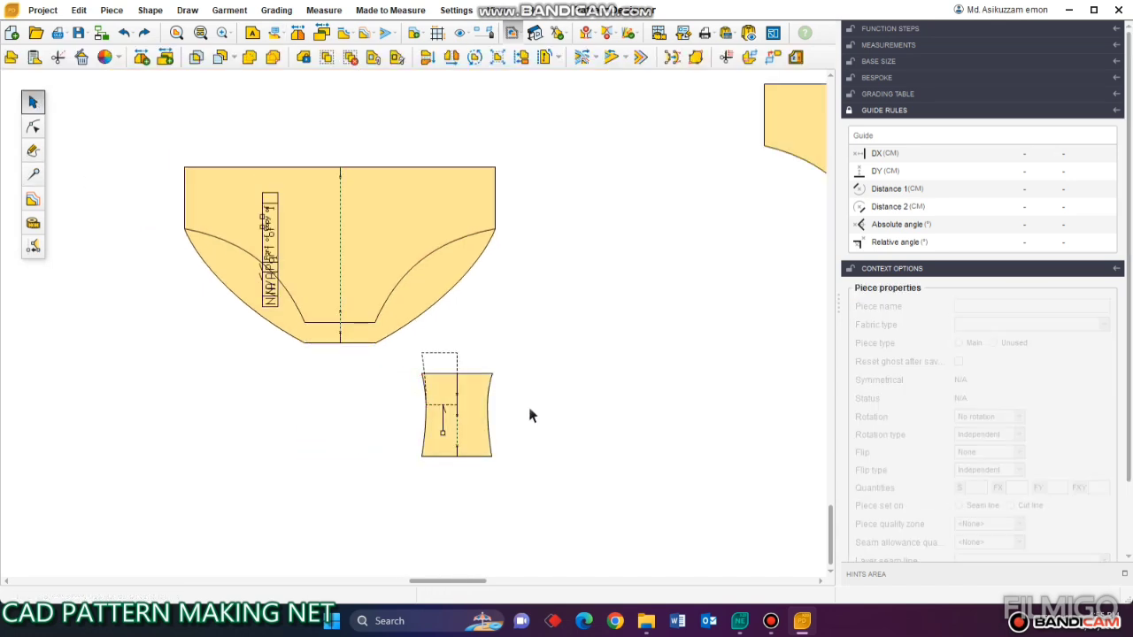
scroll(436, 416, "up", 2)
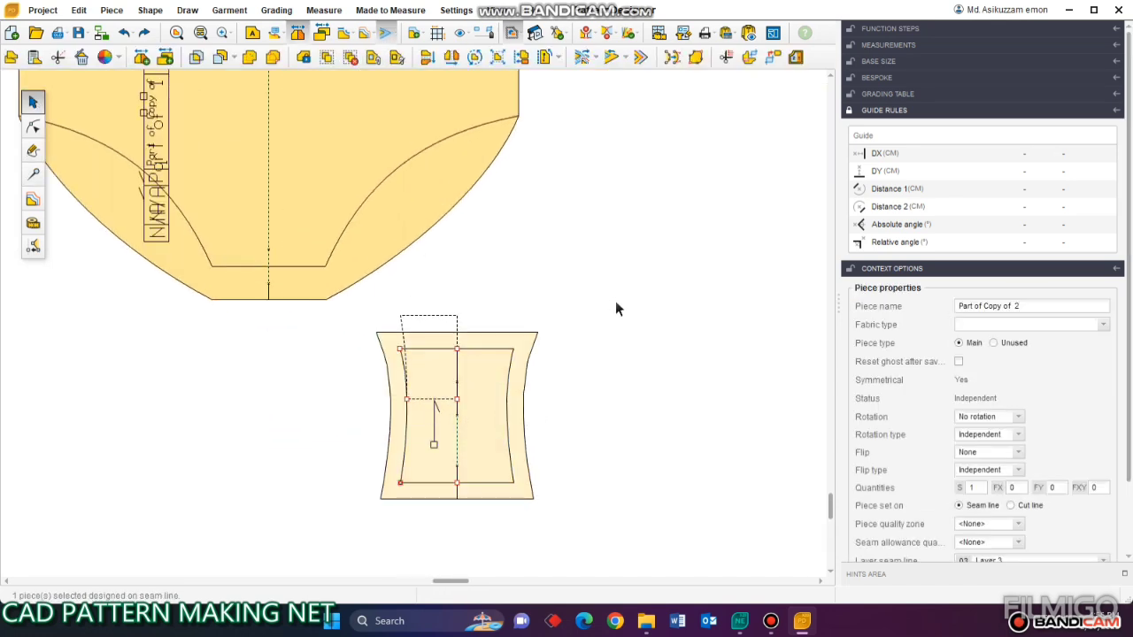
scroll(617, 308, "down", 2)
left_click_drag(239, 133, 567, 334)
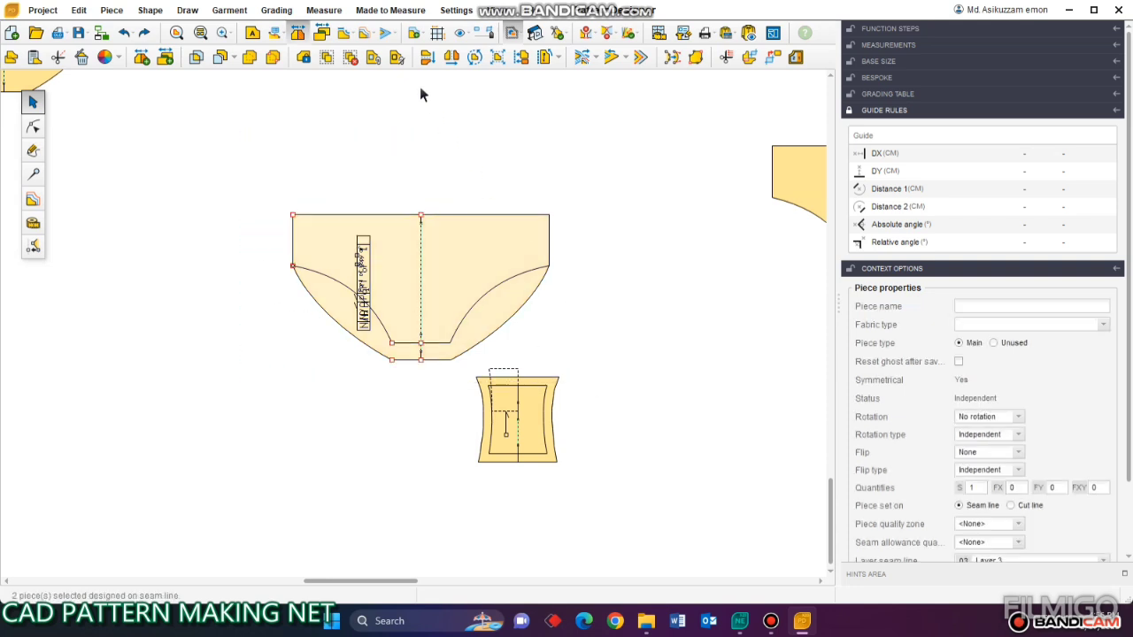
left_click(386, 35)
- Lower the front's centre waist point by 1 cm (DY -1)
scroll(488, 362, "up", 2)
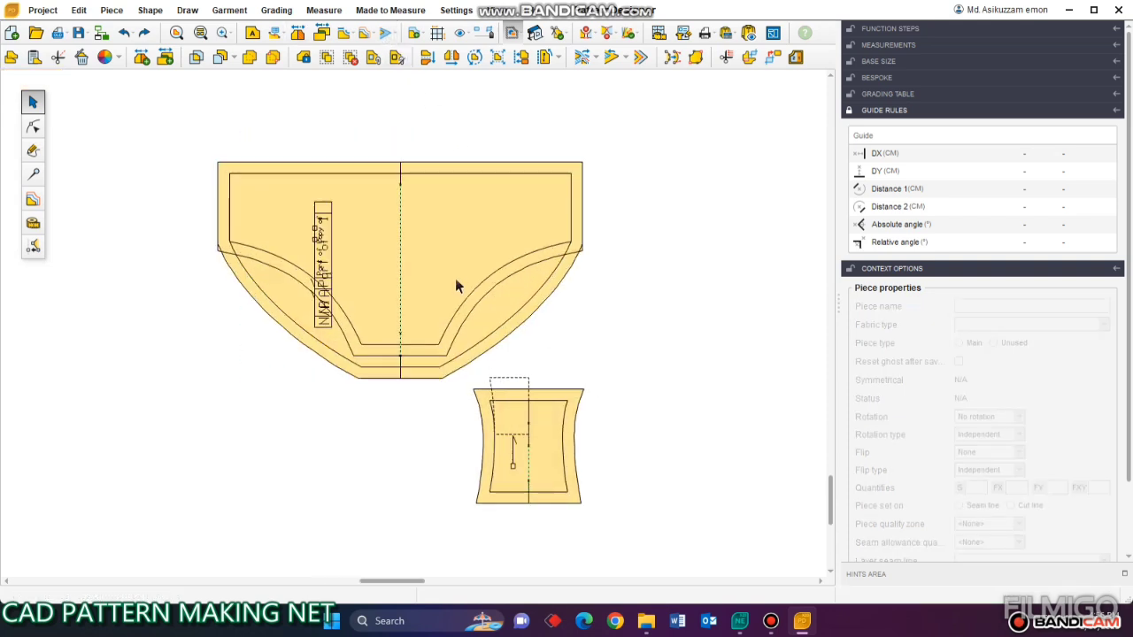
left_click(33, 127)
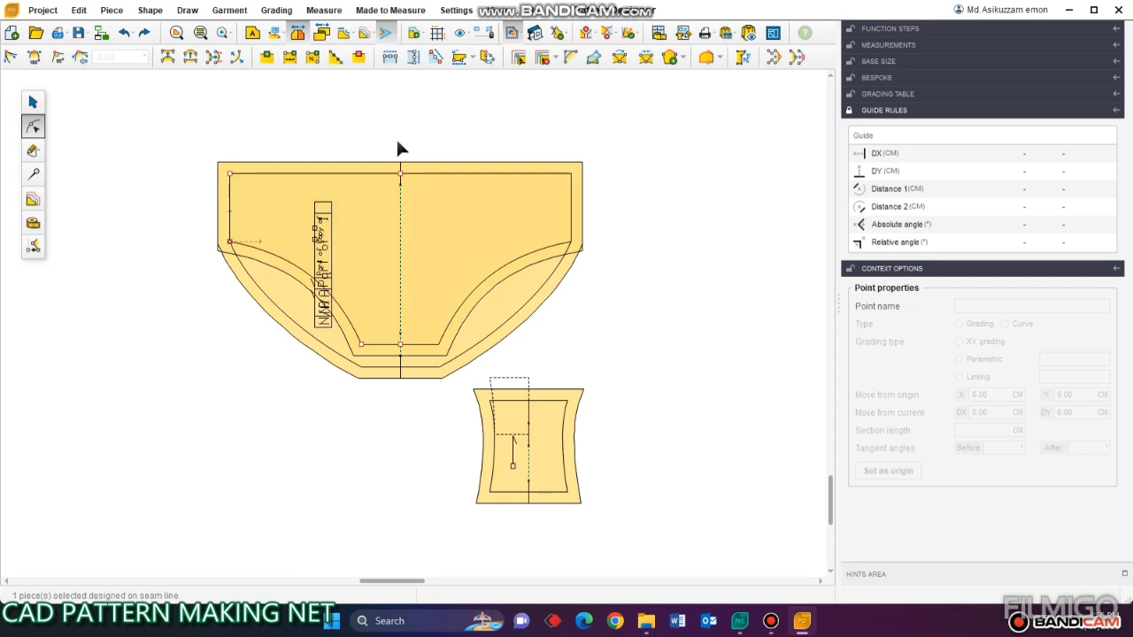
left_click(400, 173)
type("-1")
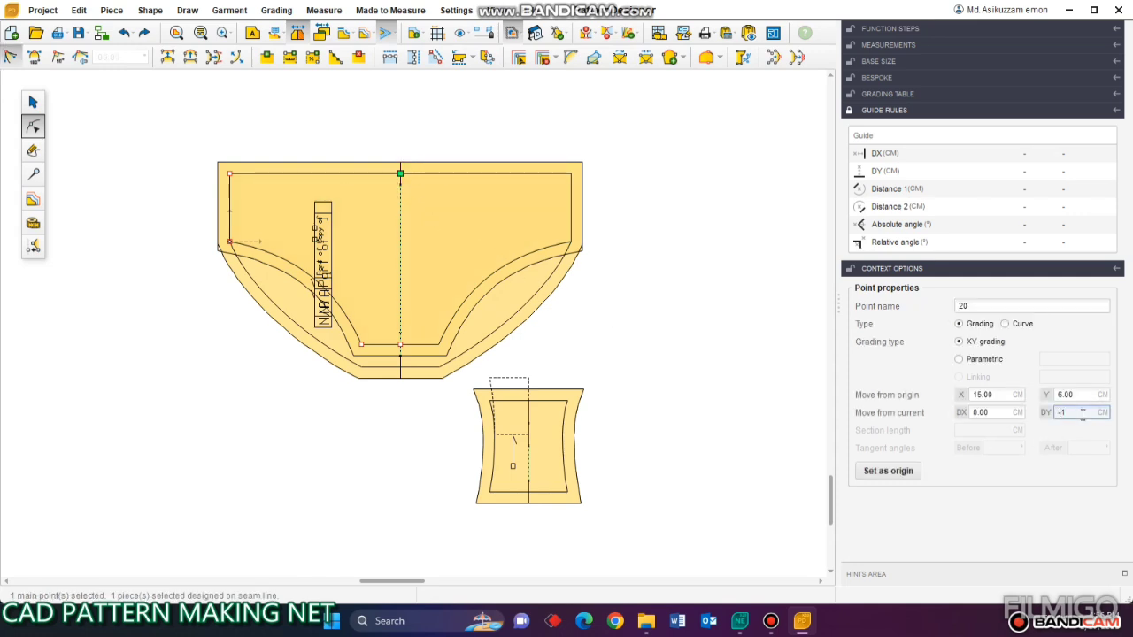
key("Return")
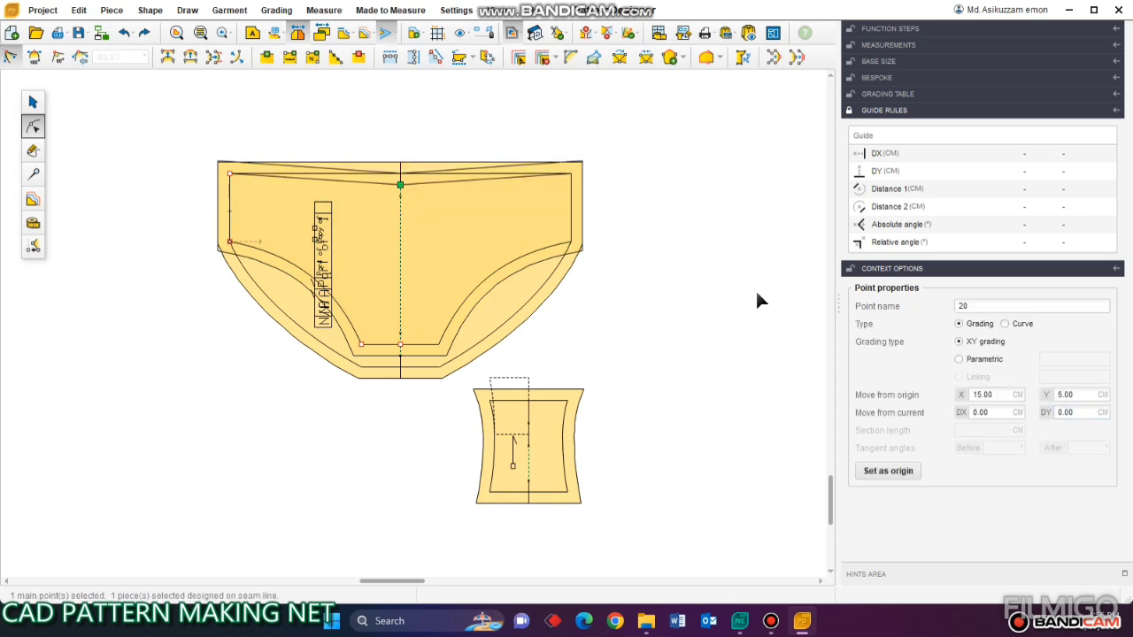
left_click(756, 301)
scroll(309, 138, "up", 1)
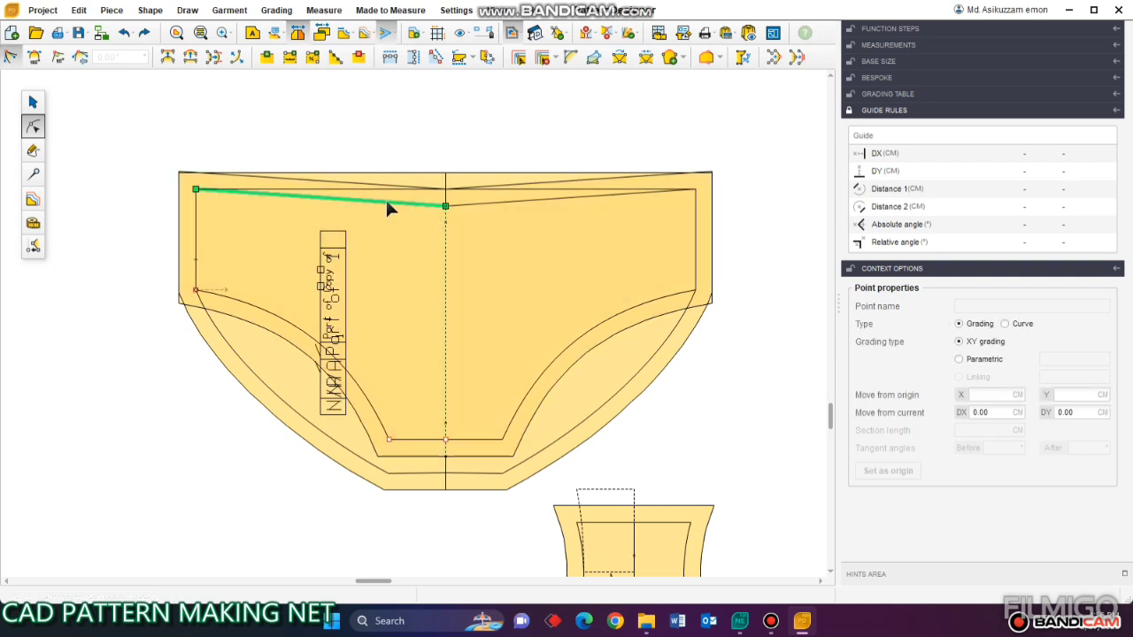
left_click(387, 202)
left_click_drag(403, 175, 572, 278)
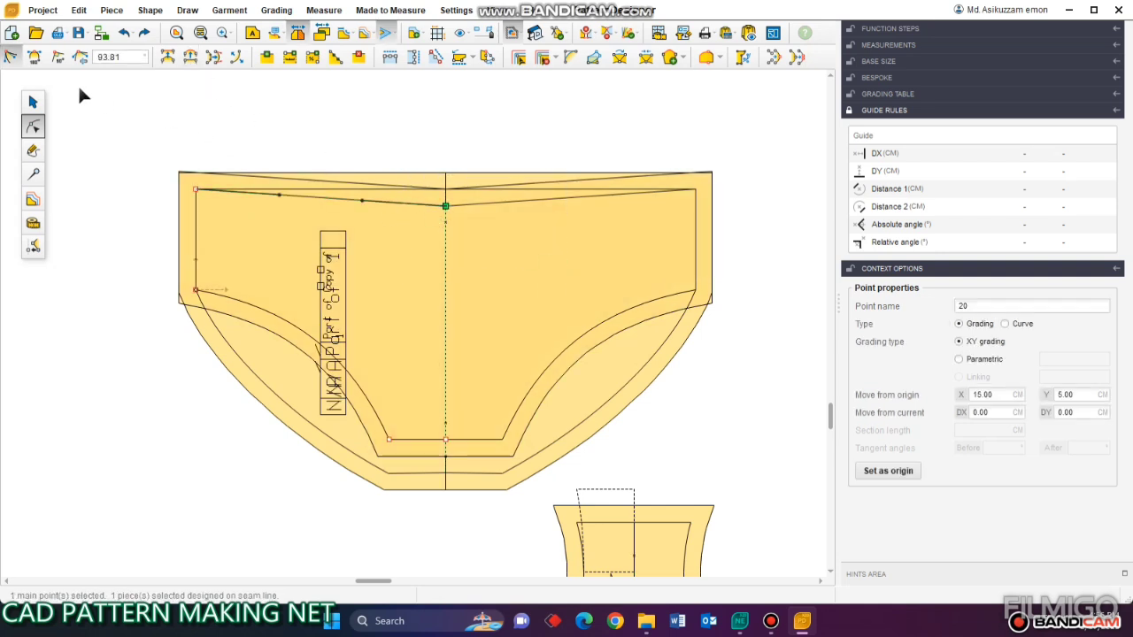
left_click(227, 157)
scroll(227, 157, "down", 1)
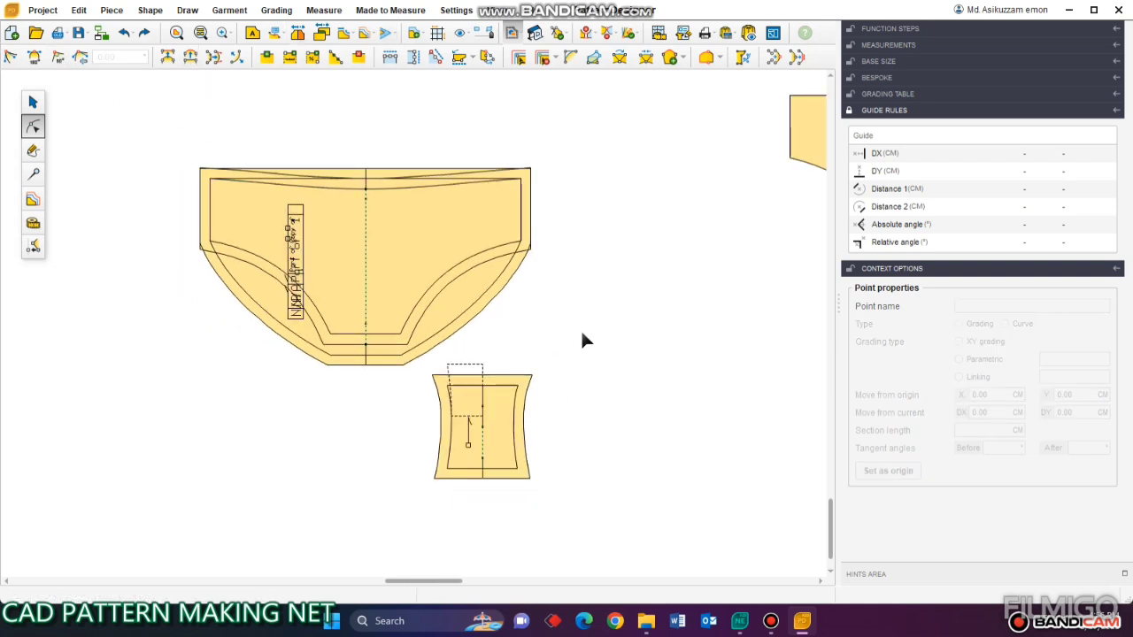
- Drag the front piece out to the right, beside the back piece
left_click(32, 101)
left_click_drag(342, 250, 740, 301)
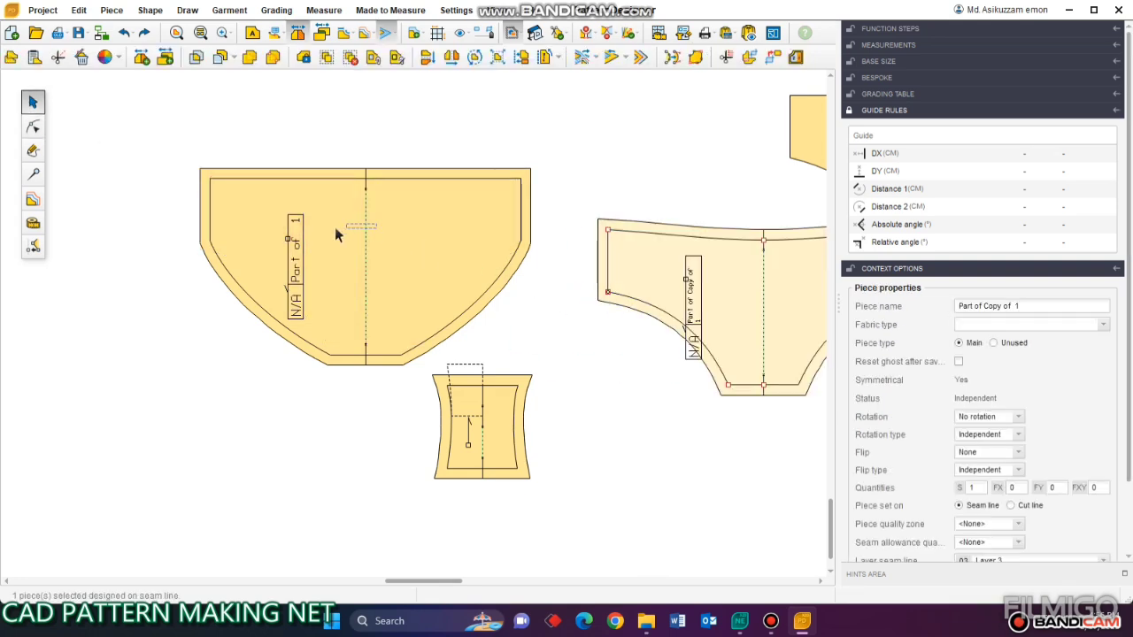
left_click_drag(335, 226, 299, 226)
left_click(331, 134)
- Give both the back and front waist edges a 2 cm seam allowance
left_click(38, 176)
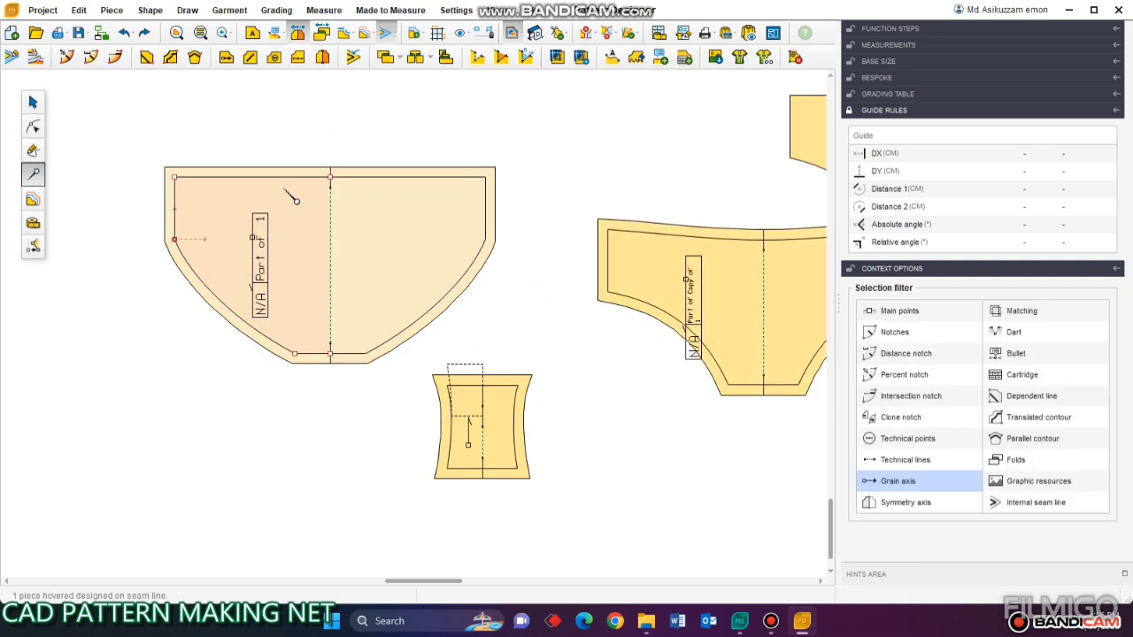
left_click(283, 184)
scroll(521, 240, "up", 1)
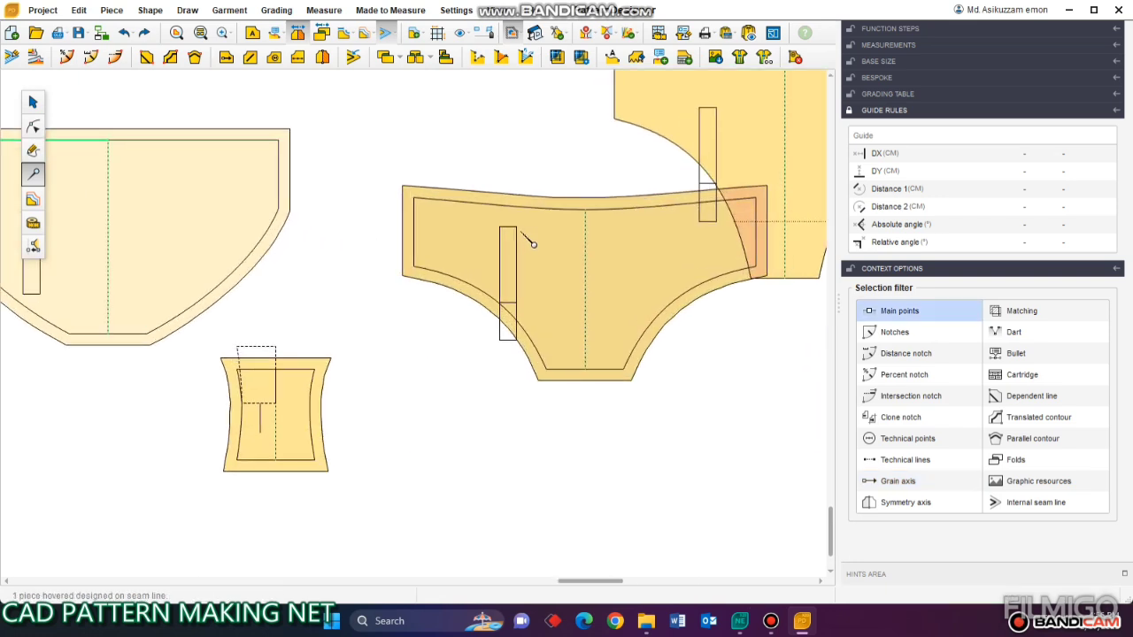
left_click(537, 210, "ctrl")
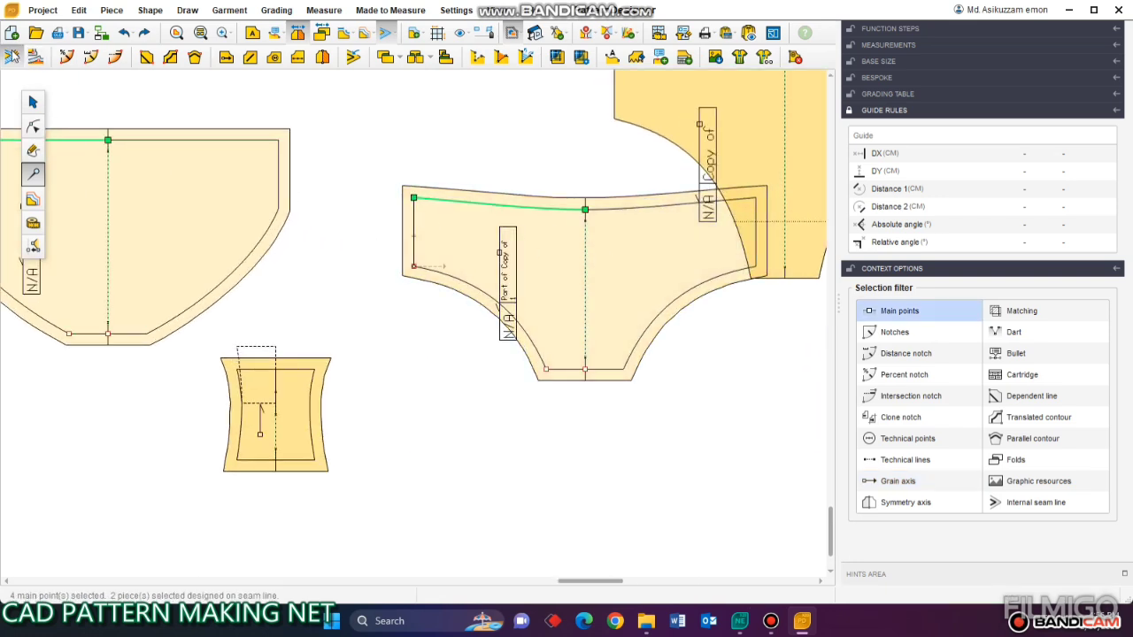
left_click(12, 55)
type("2")
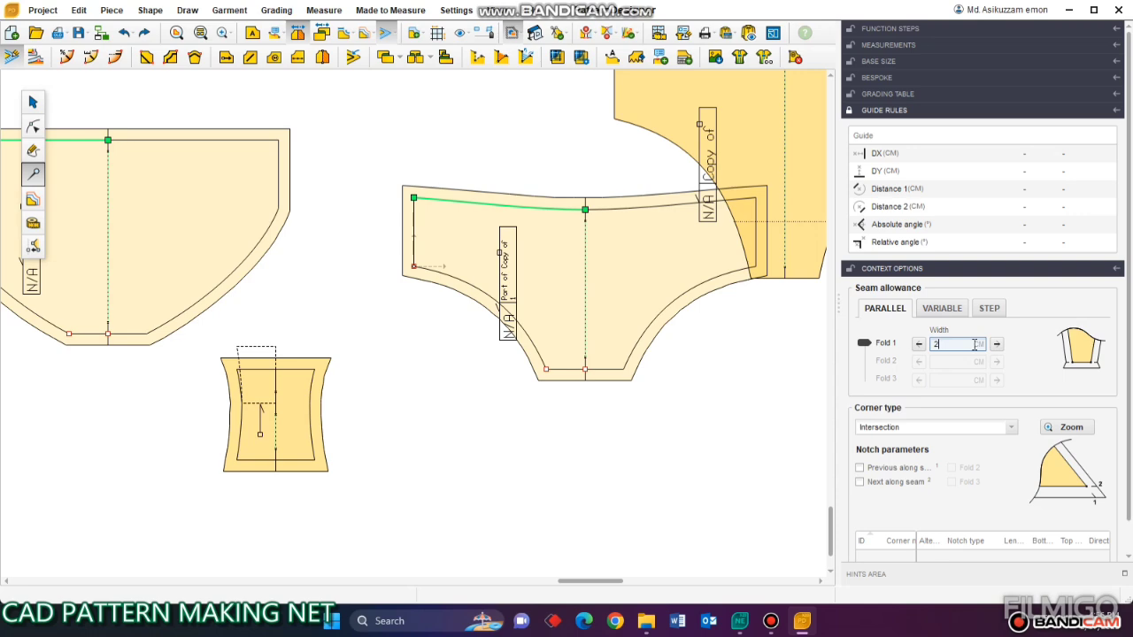
key("Return")
scroll(442, 354, "down", 3)
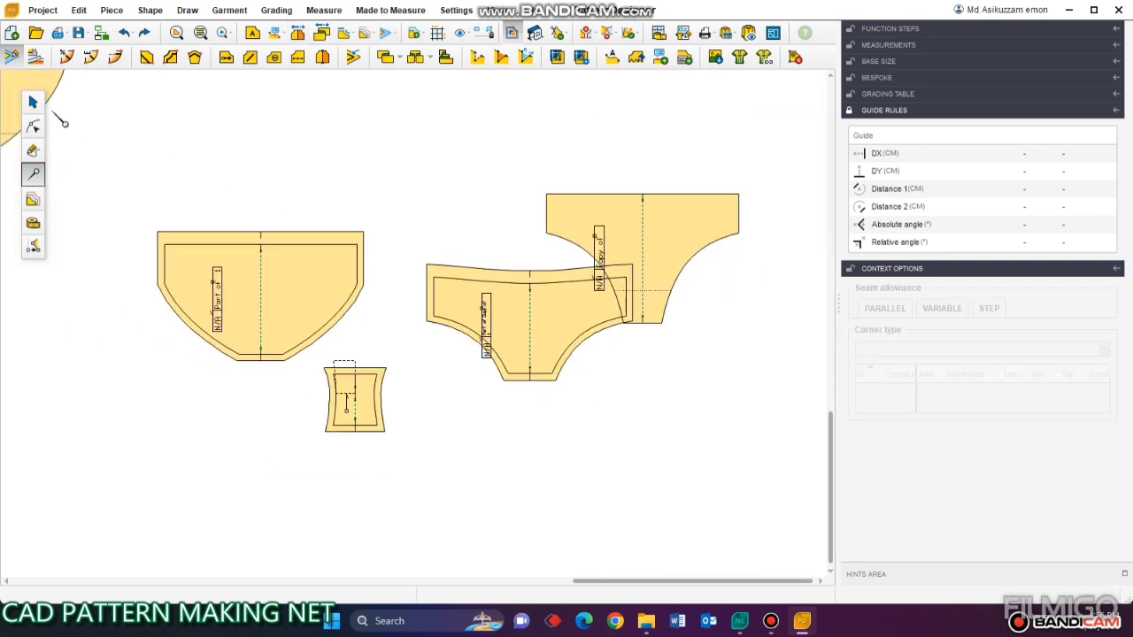
key("Escape")
- Move the leftover piece to the upper right and select the gusset piece
left_click_drag(632, 235, 706, 208)
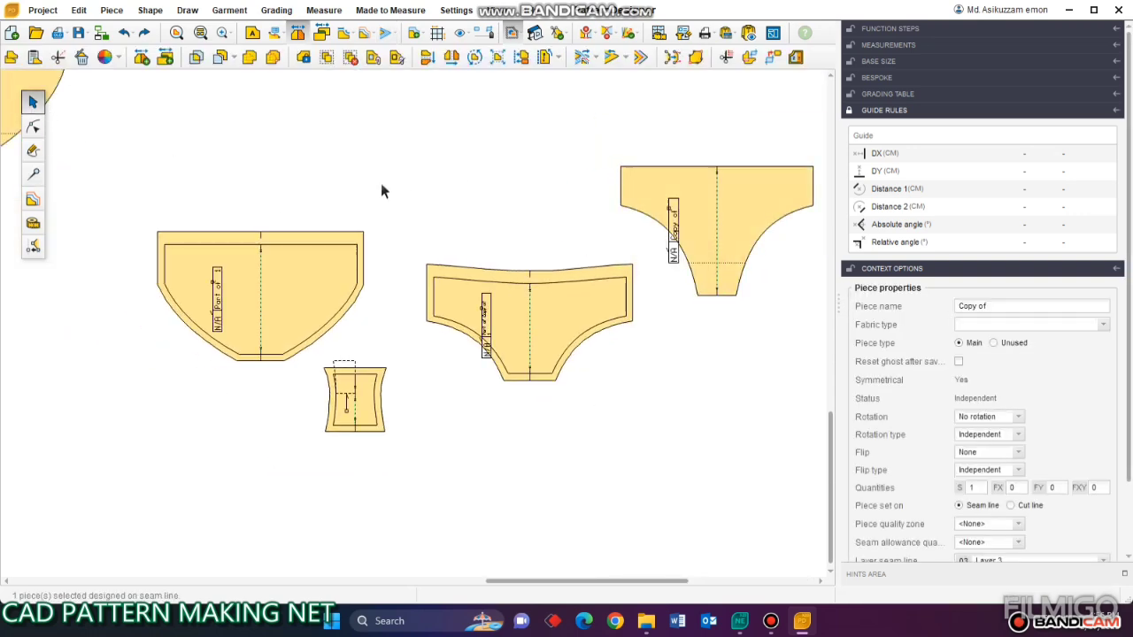
left_click(36, 175)
left_click(90, 57)
scroll(371, 407, "up", 2)
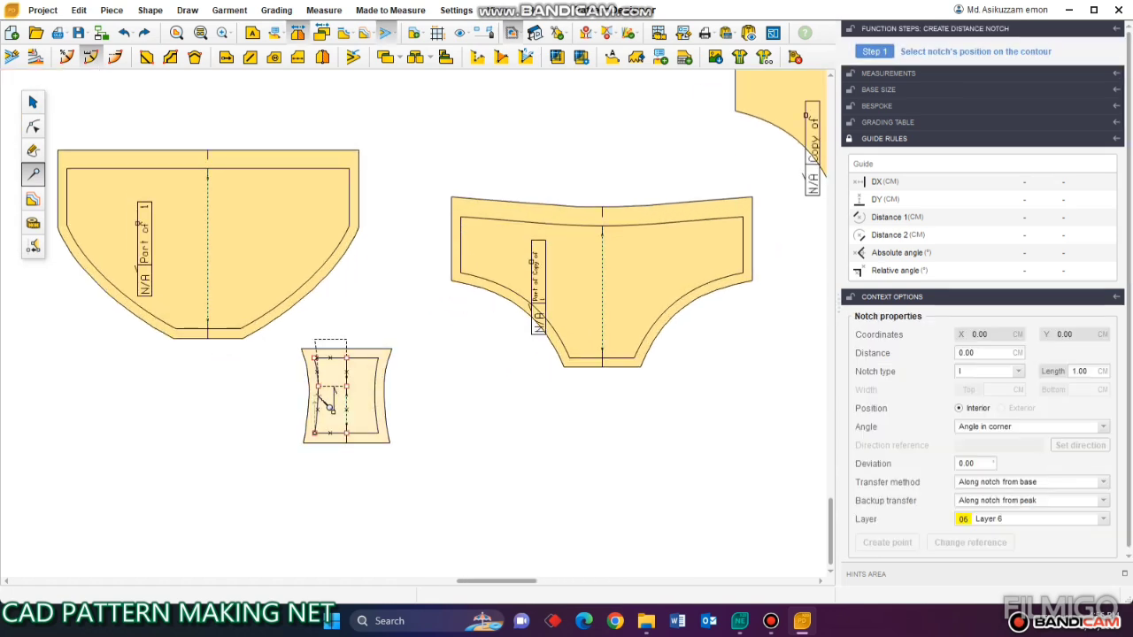
left_click(33, 102)
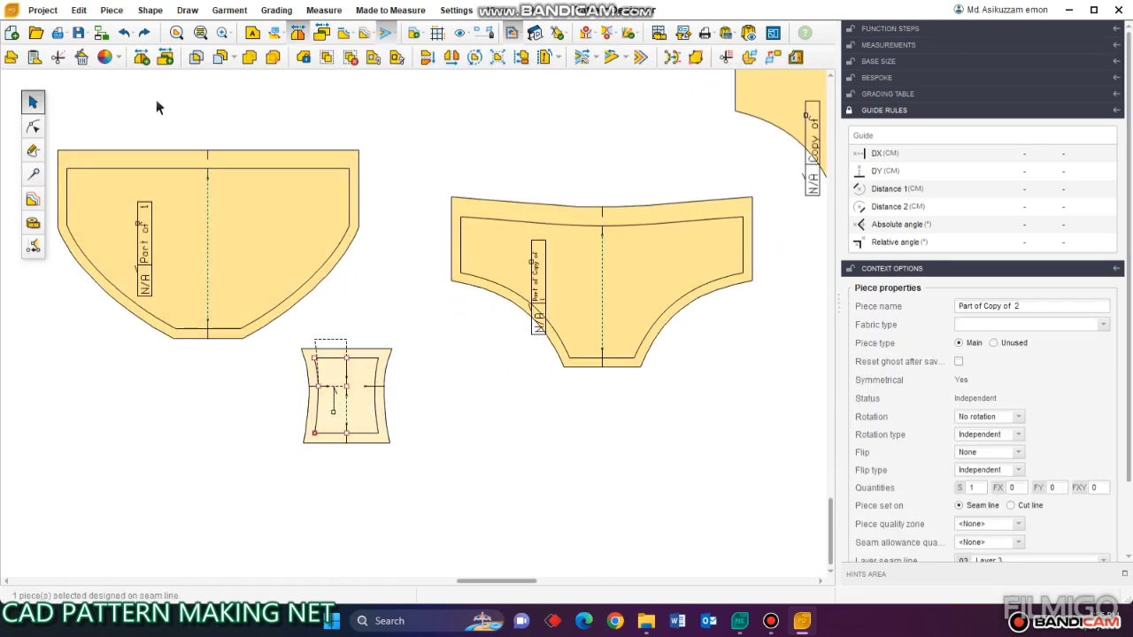
scroll(495, 345, "down", 2)
left_click(391, 376)
type("1")
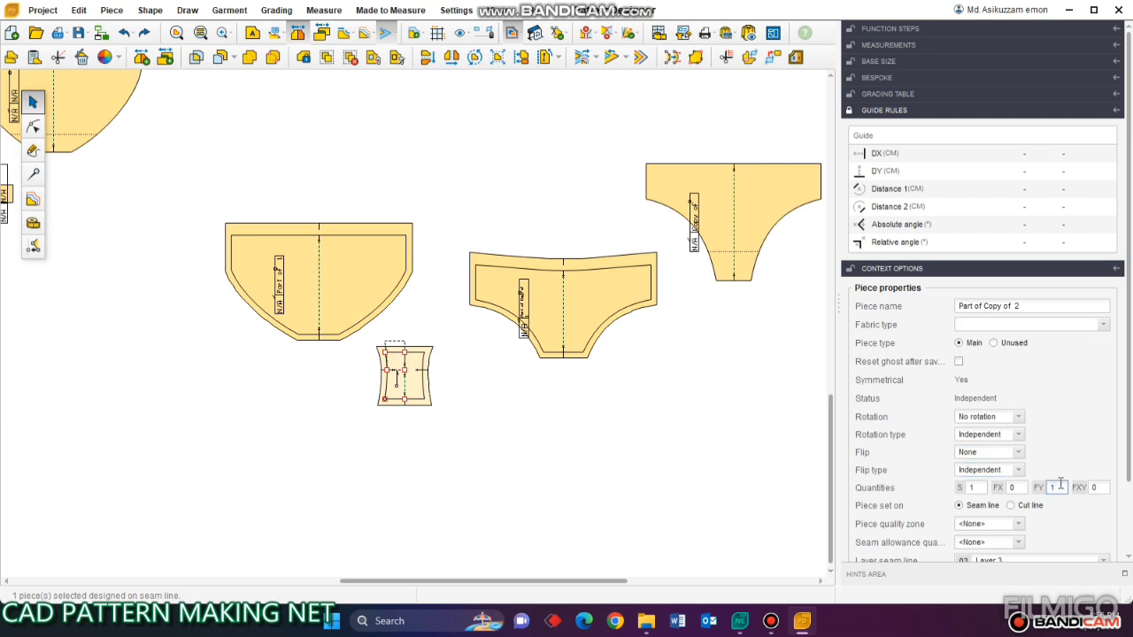
- Select the top-left waist corners of the back and front pieces and move them 1 cm outward (DX 1)
left_click(731, 455)
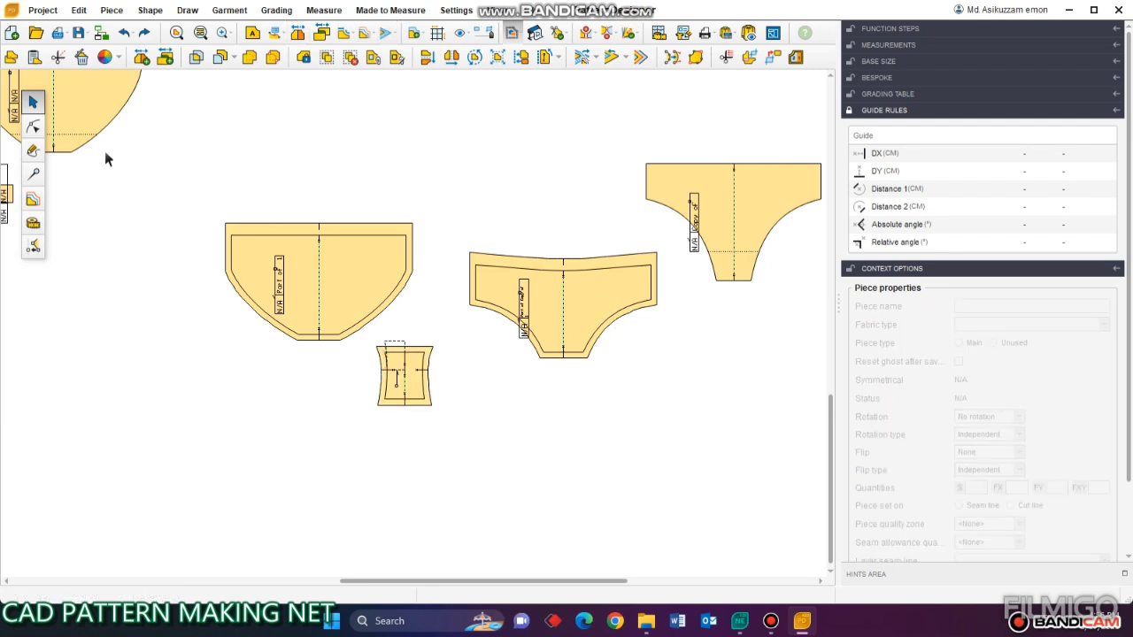
left_click_drag(272, 241, 203, 202)
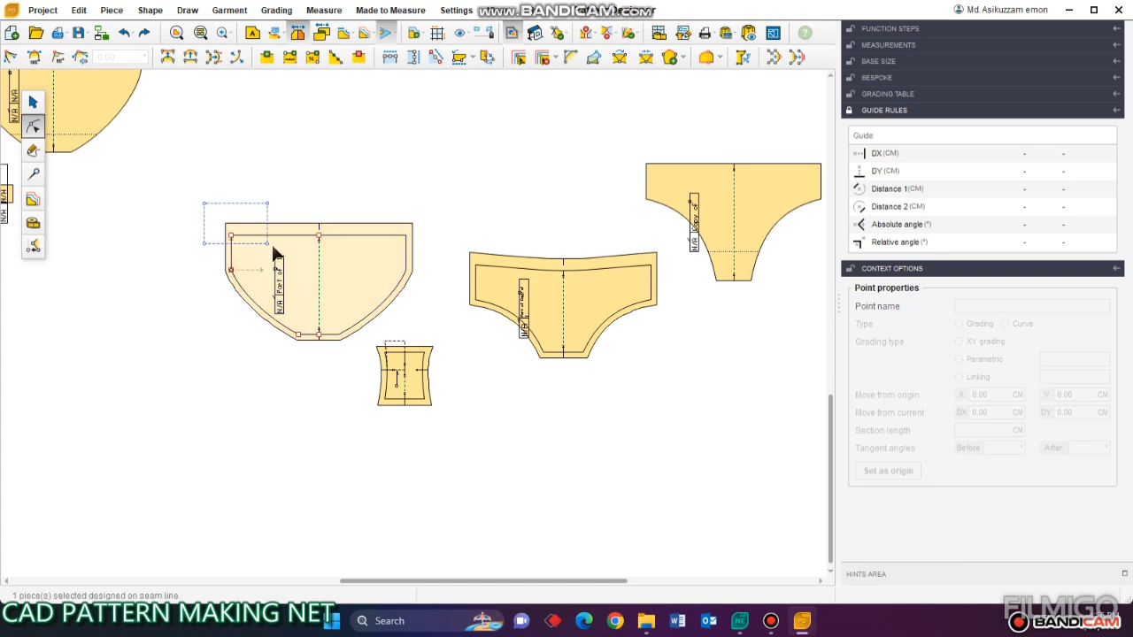
left_click_drag(453, 244, 534, 303)
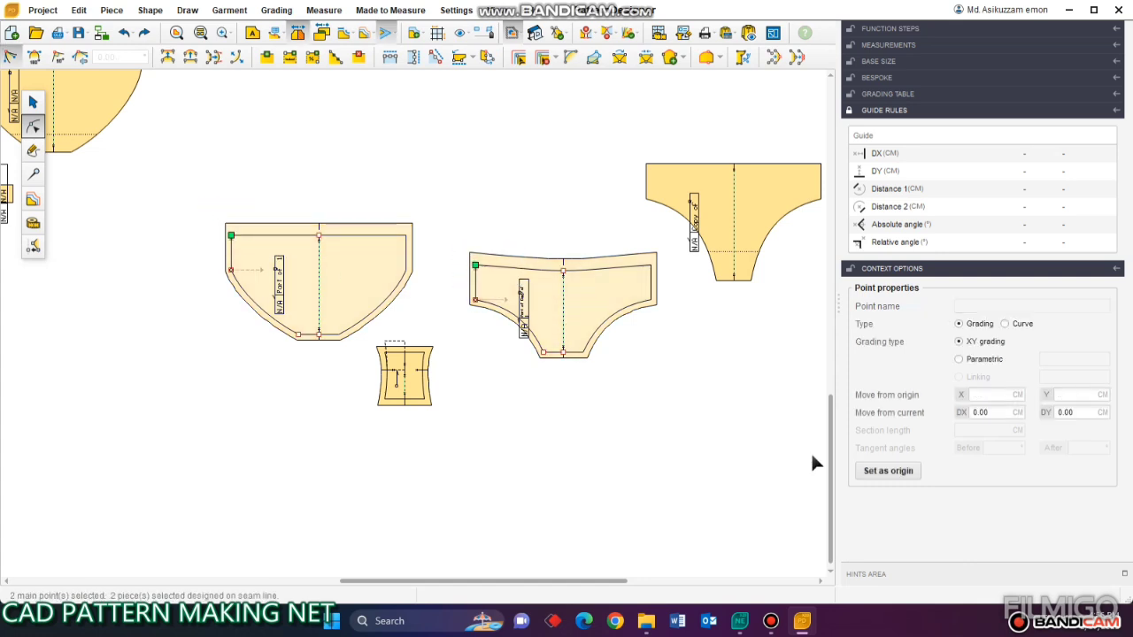
left_click(997, 413)
type("-1")
key("Return")
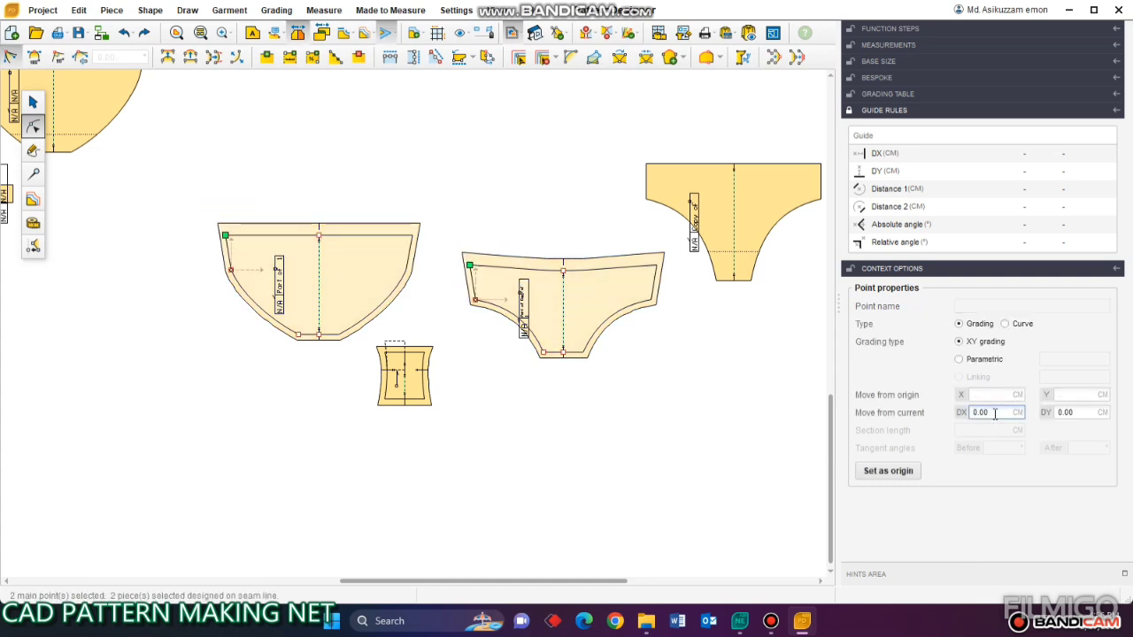